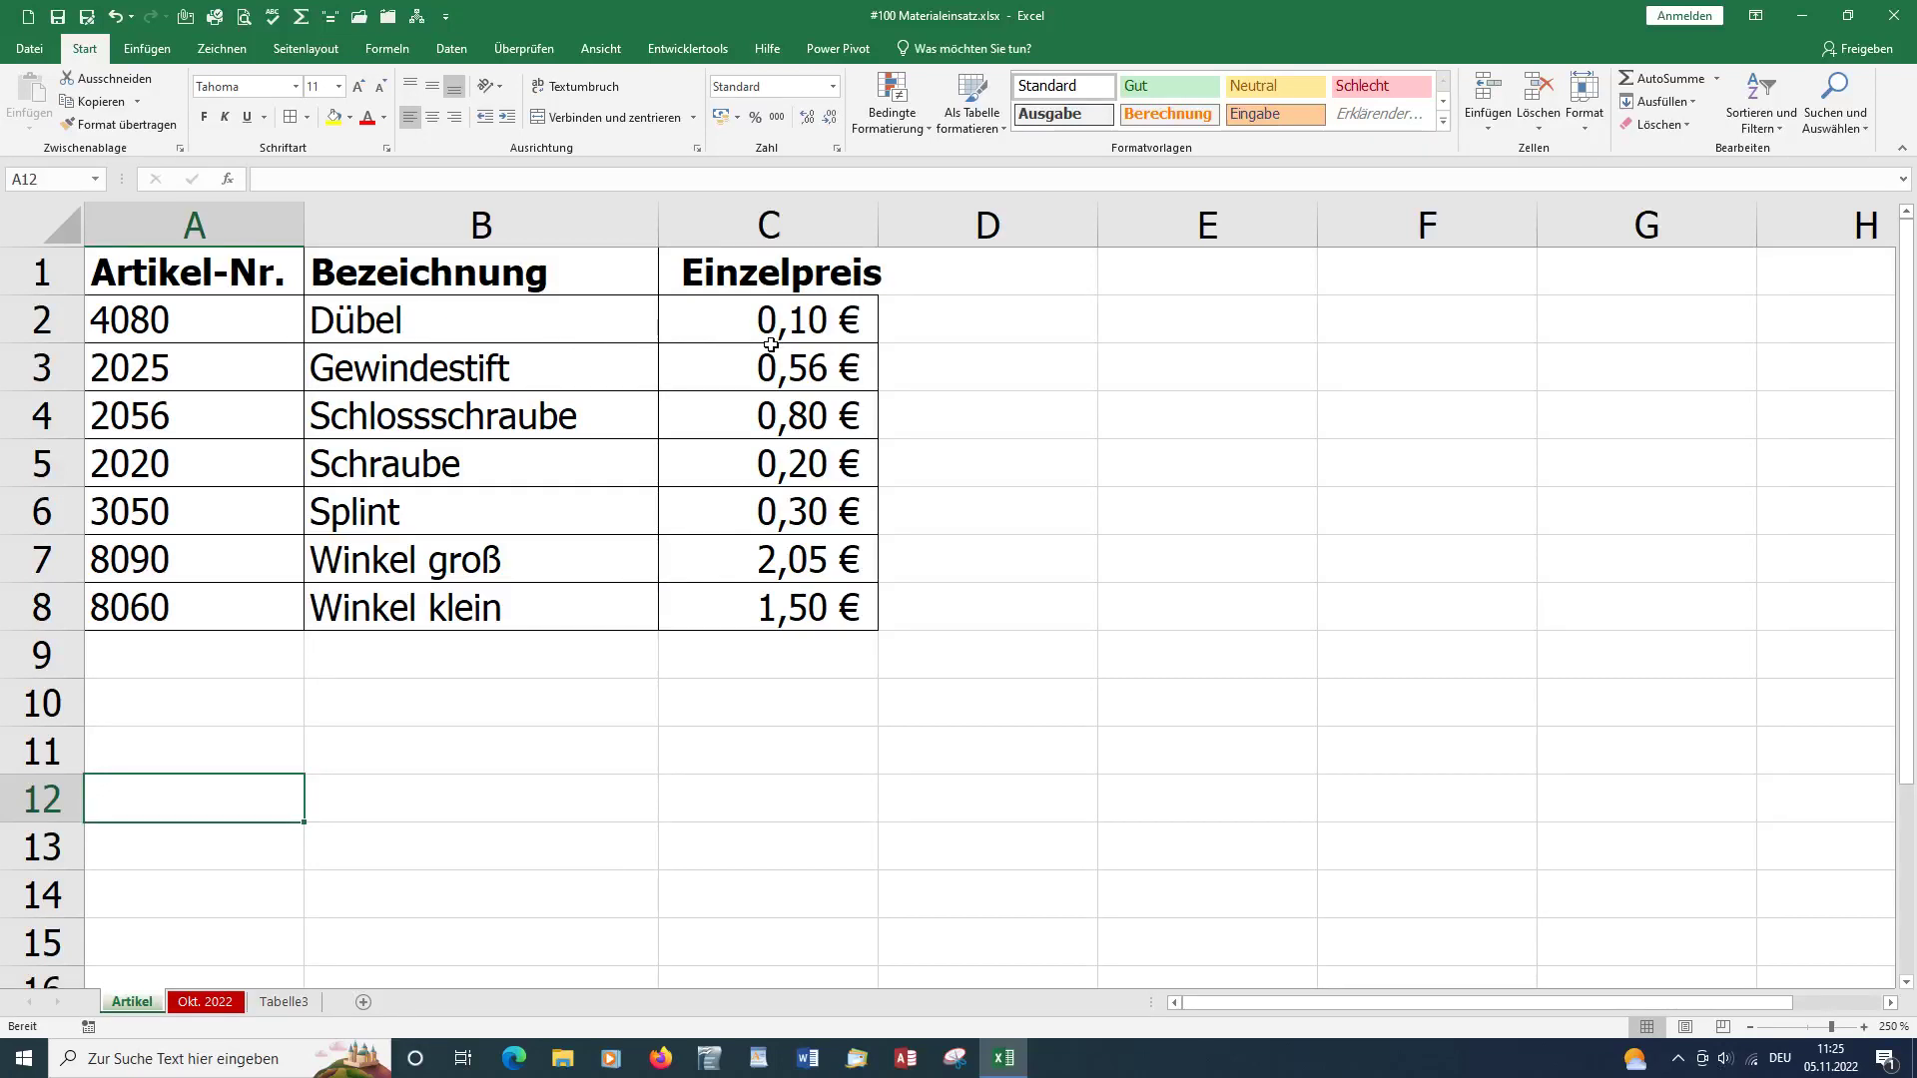
Show the empty Okt. 2022 table, glancing at the Artikel list before returning to it
click(210, 1003)
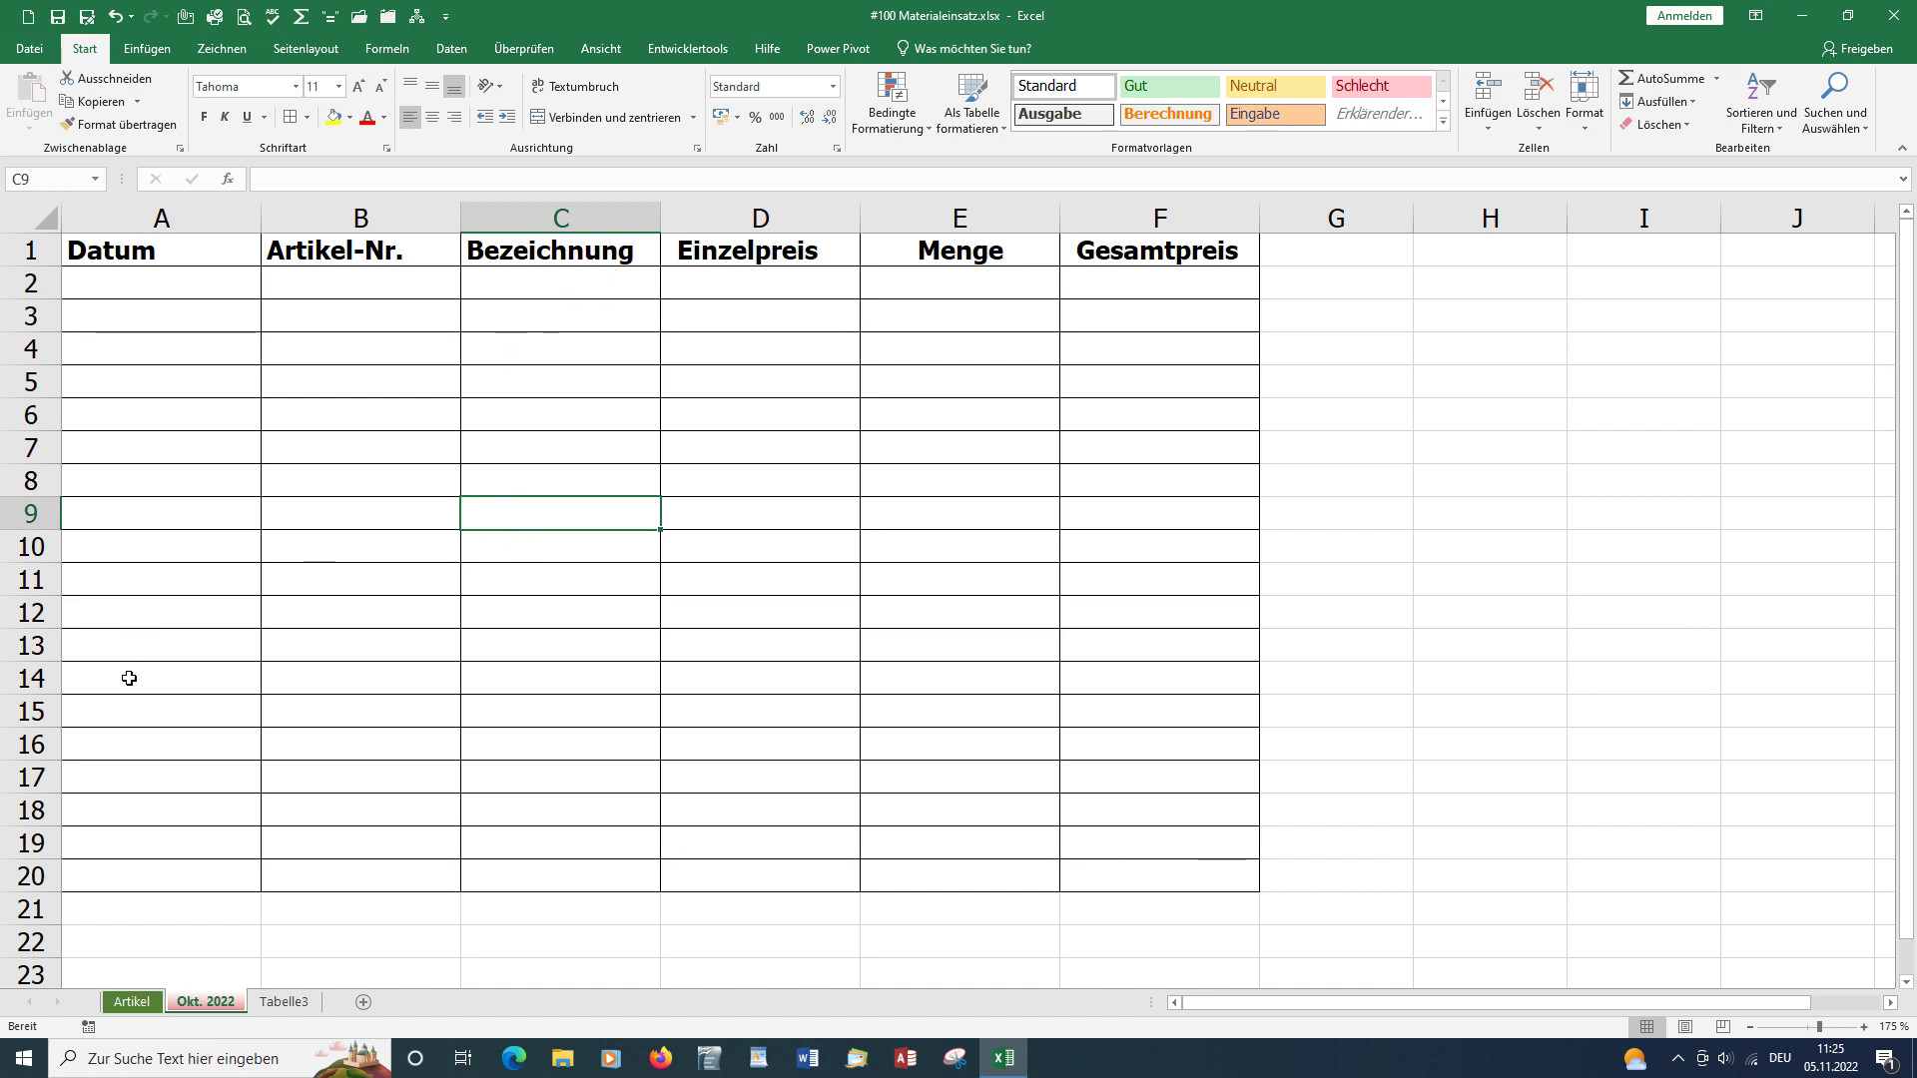
click(141, 1006)
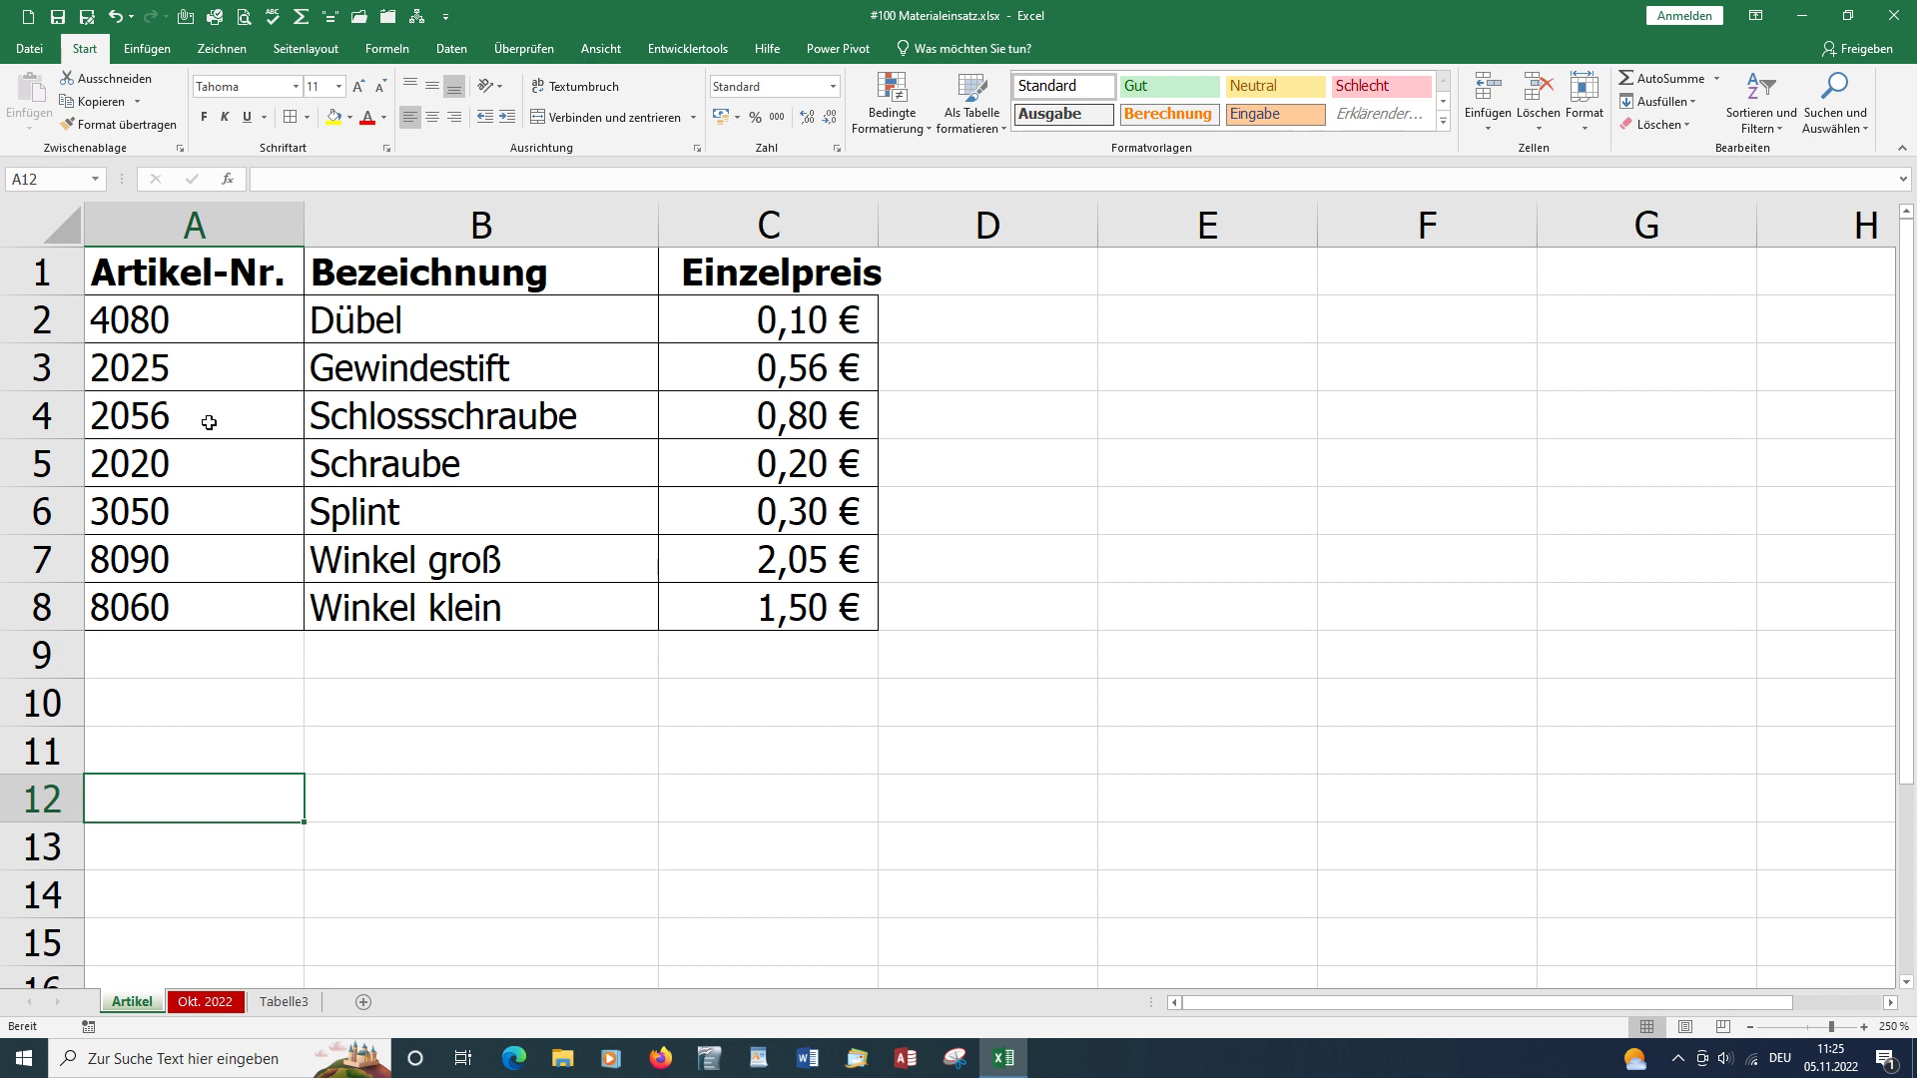
click(206, 1003)
Enter article number 2056 in B2
click(312, 285)
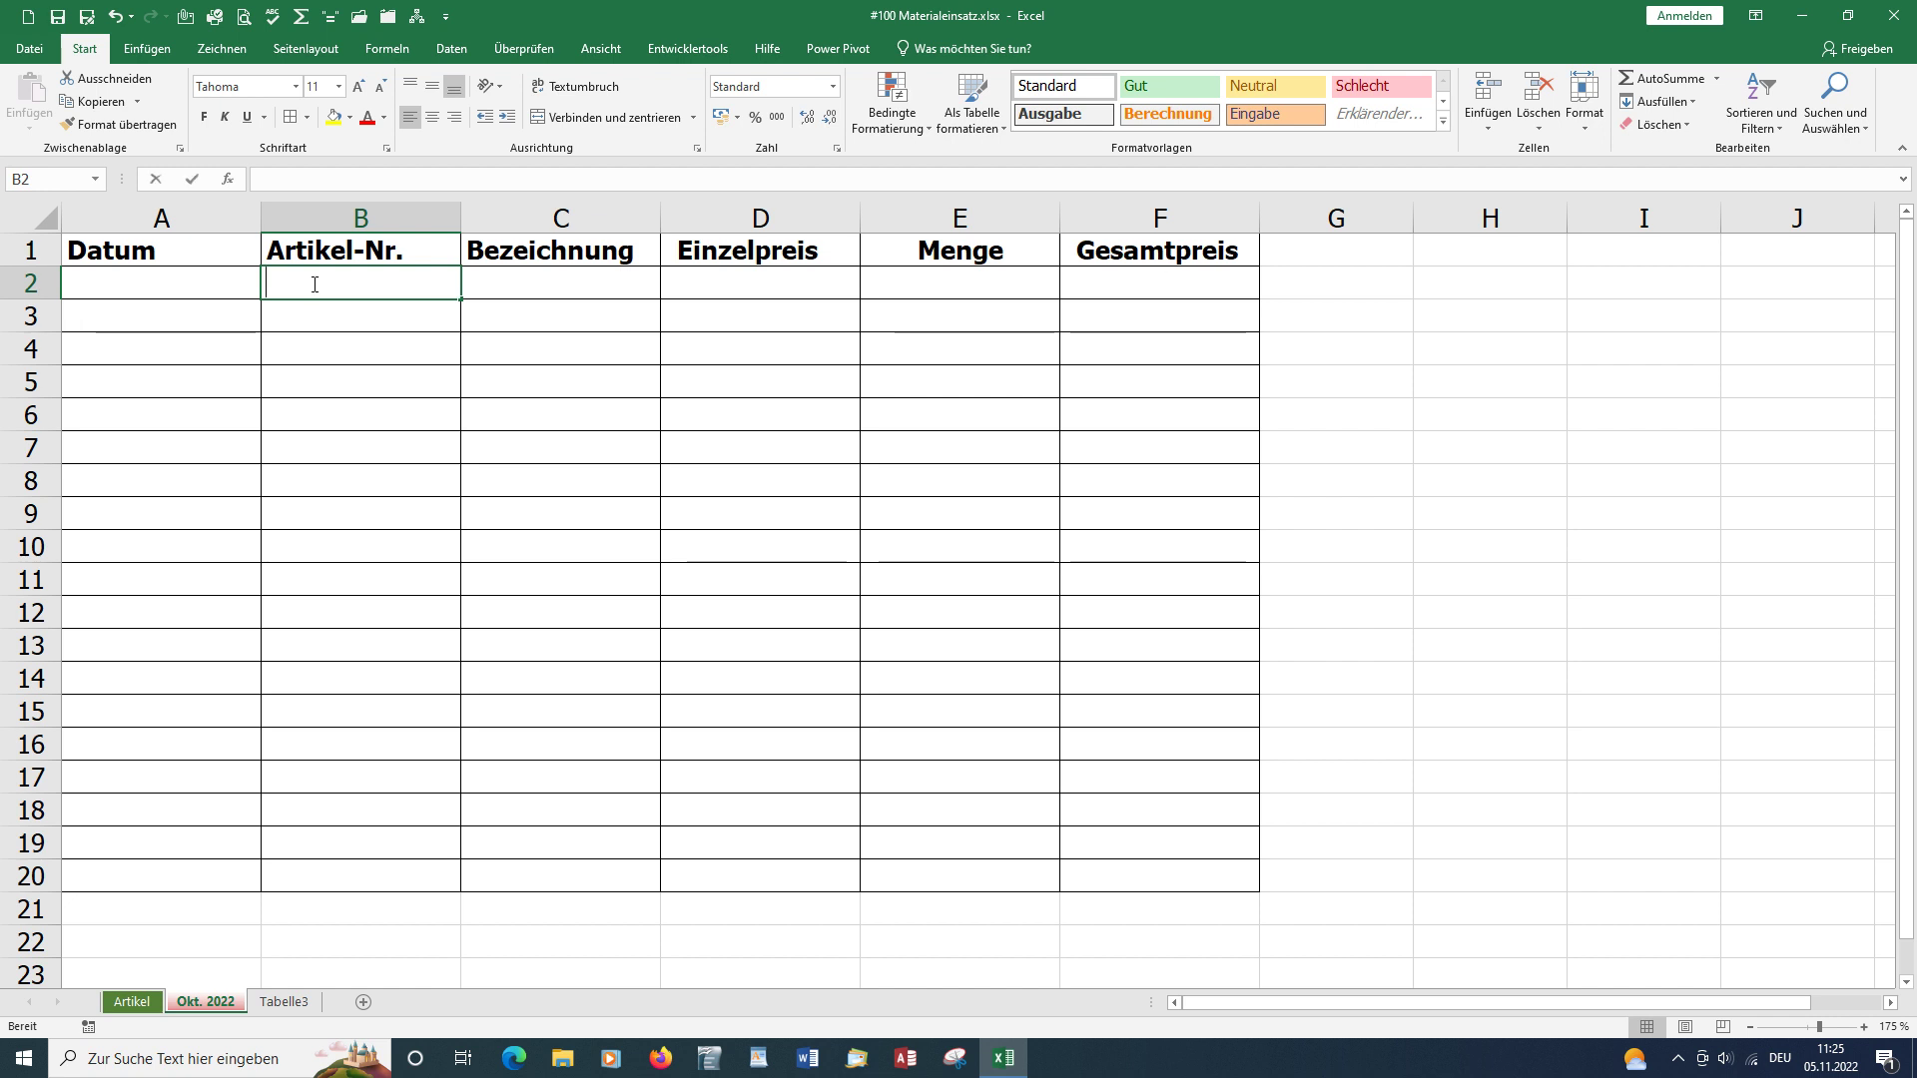
text(2056)
key(Return)
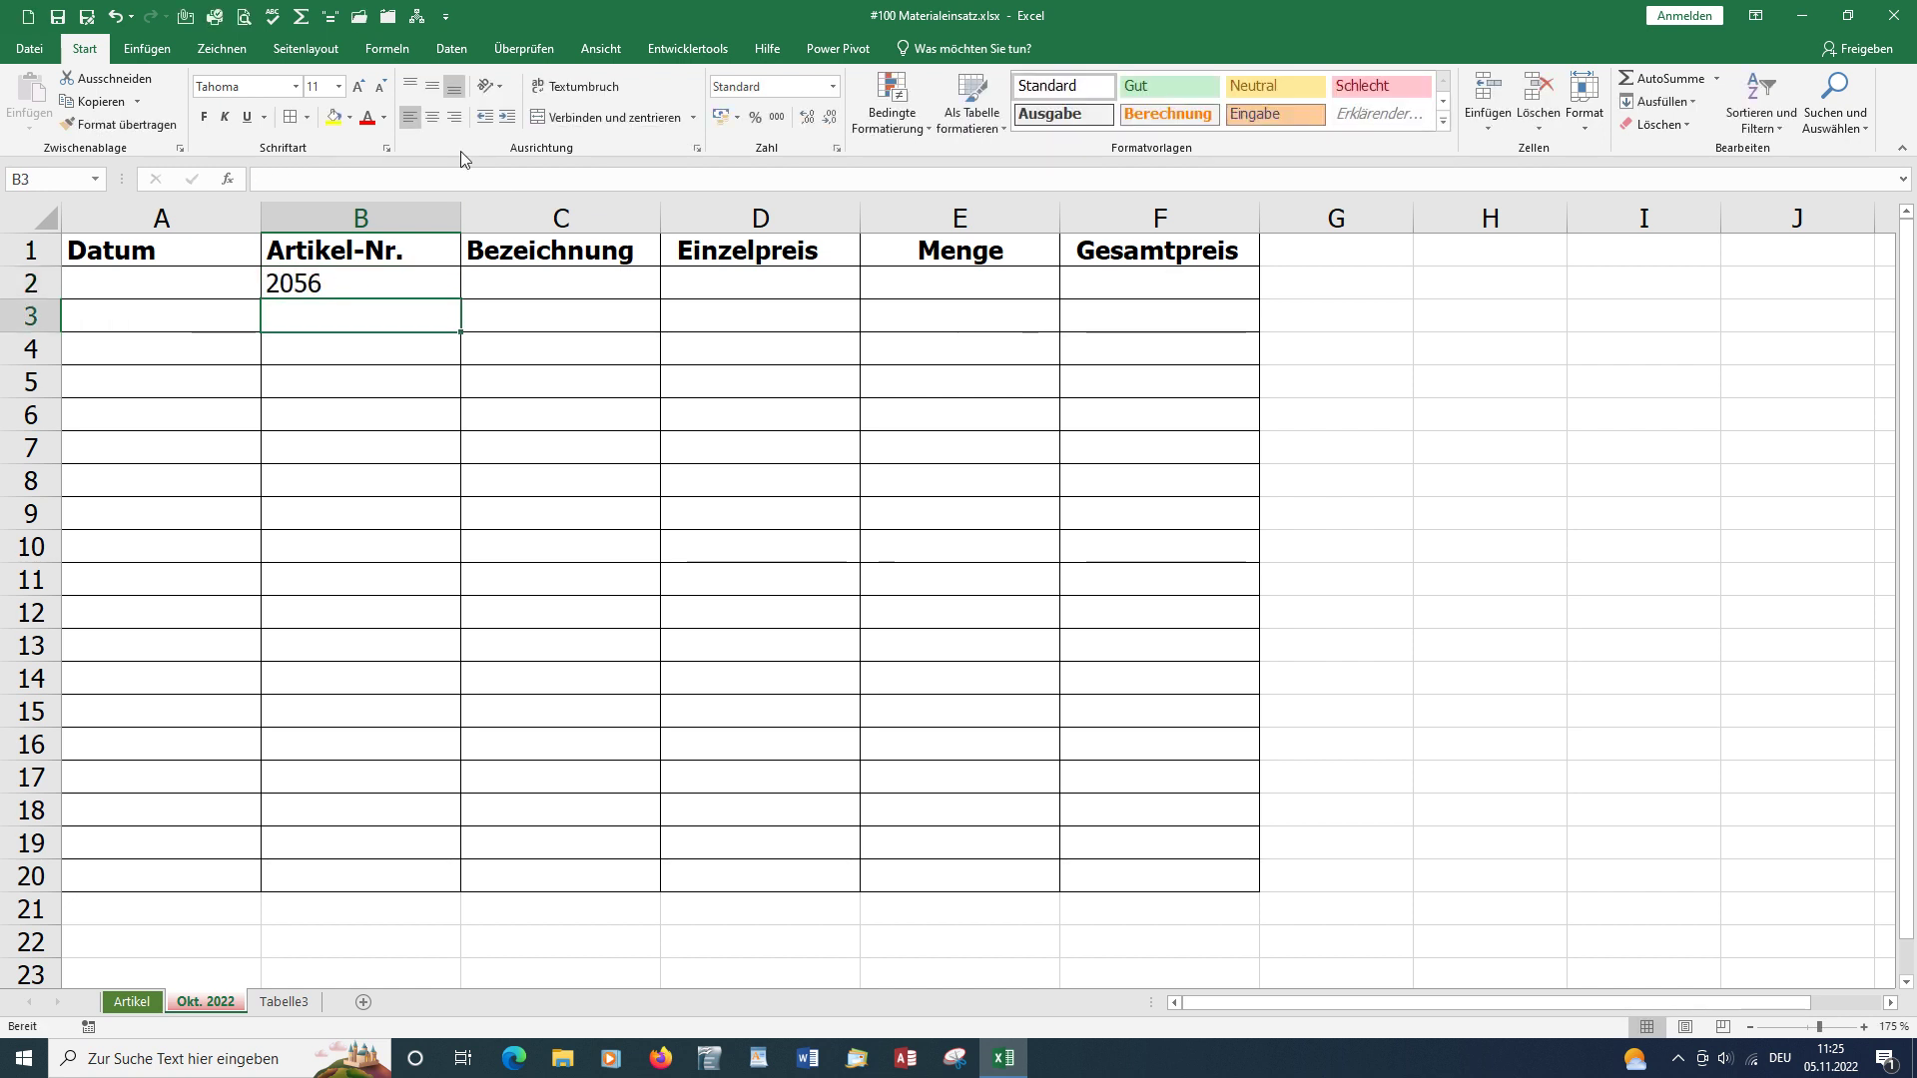
Start an SVERWEIS formula in C2 via the =sver autocomplete
click(511, 284)
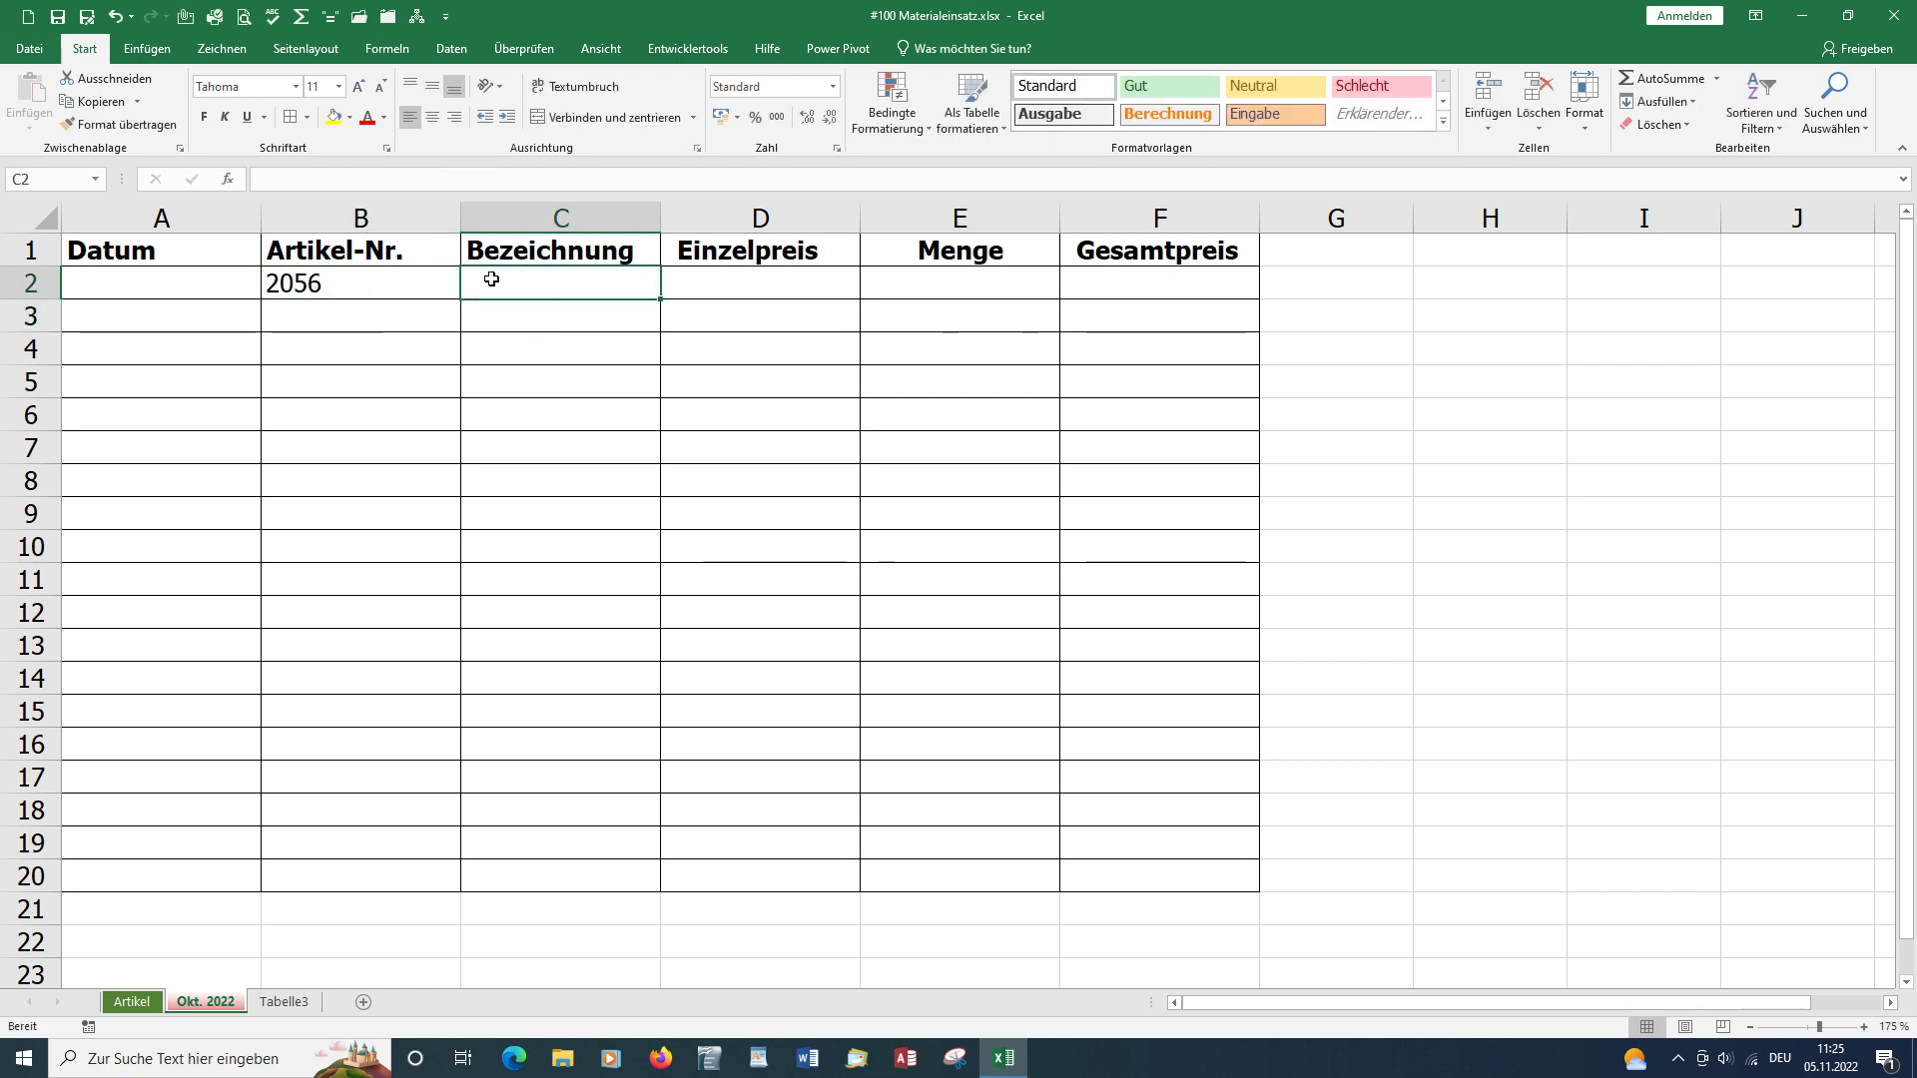
text(=)
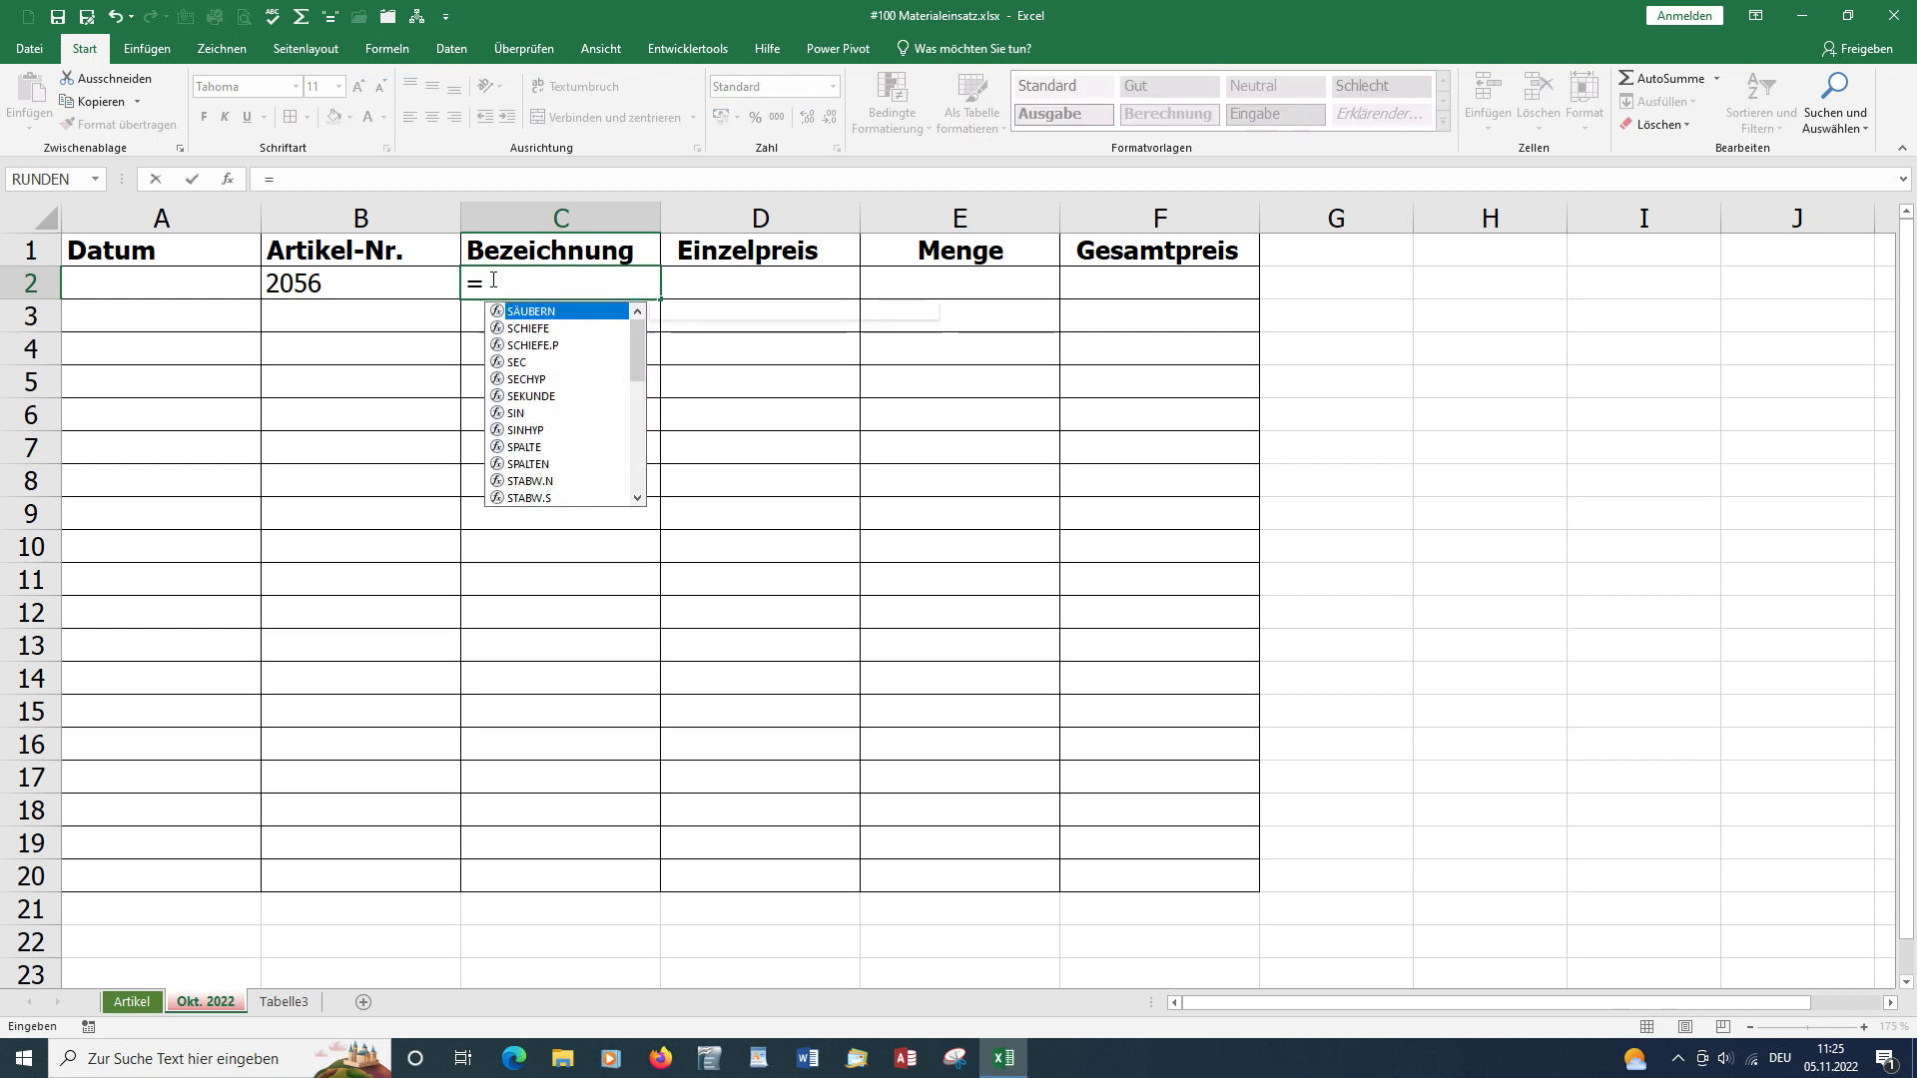
text(sver)
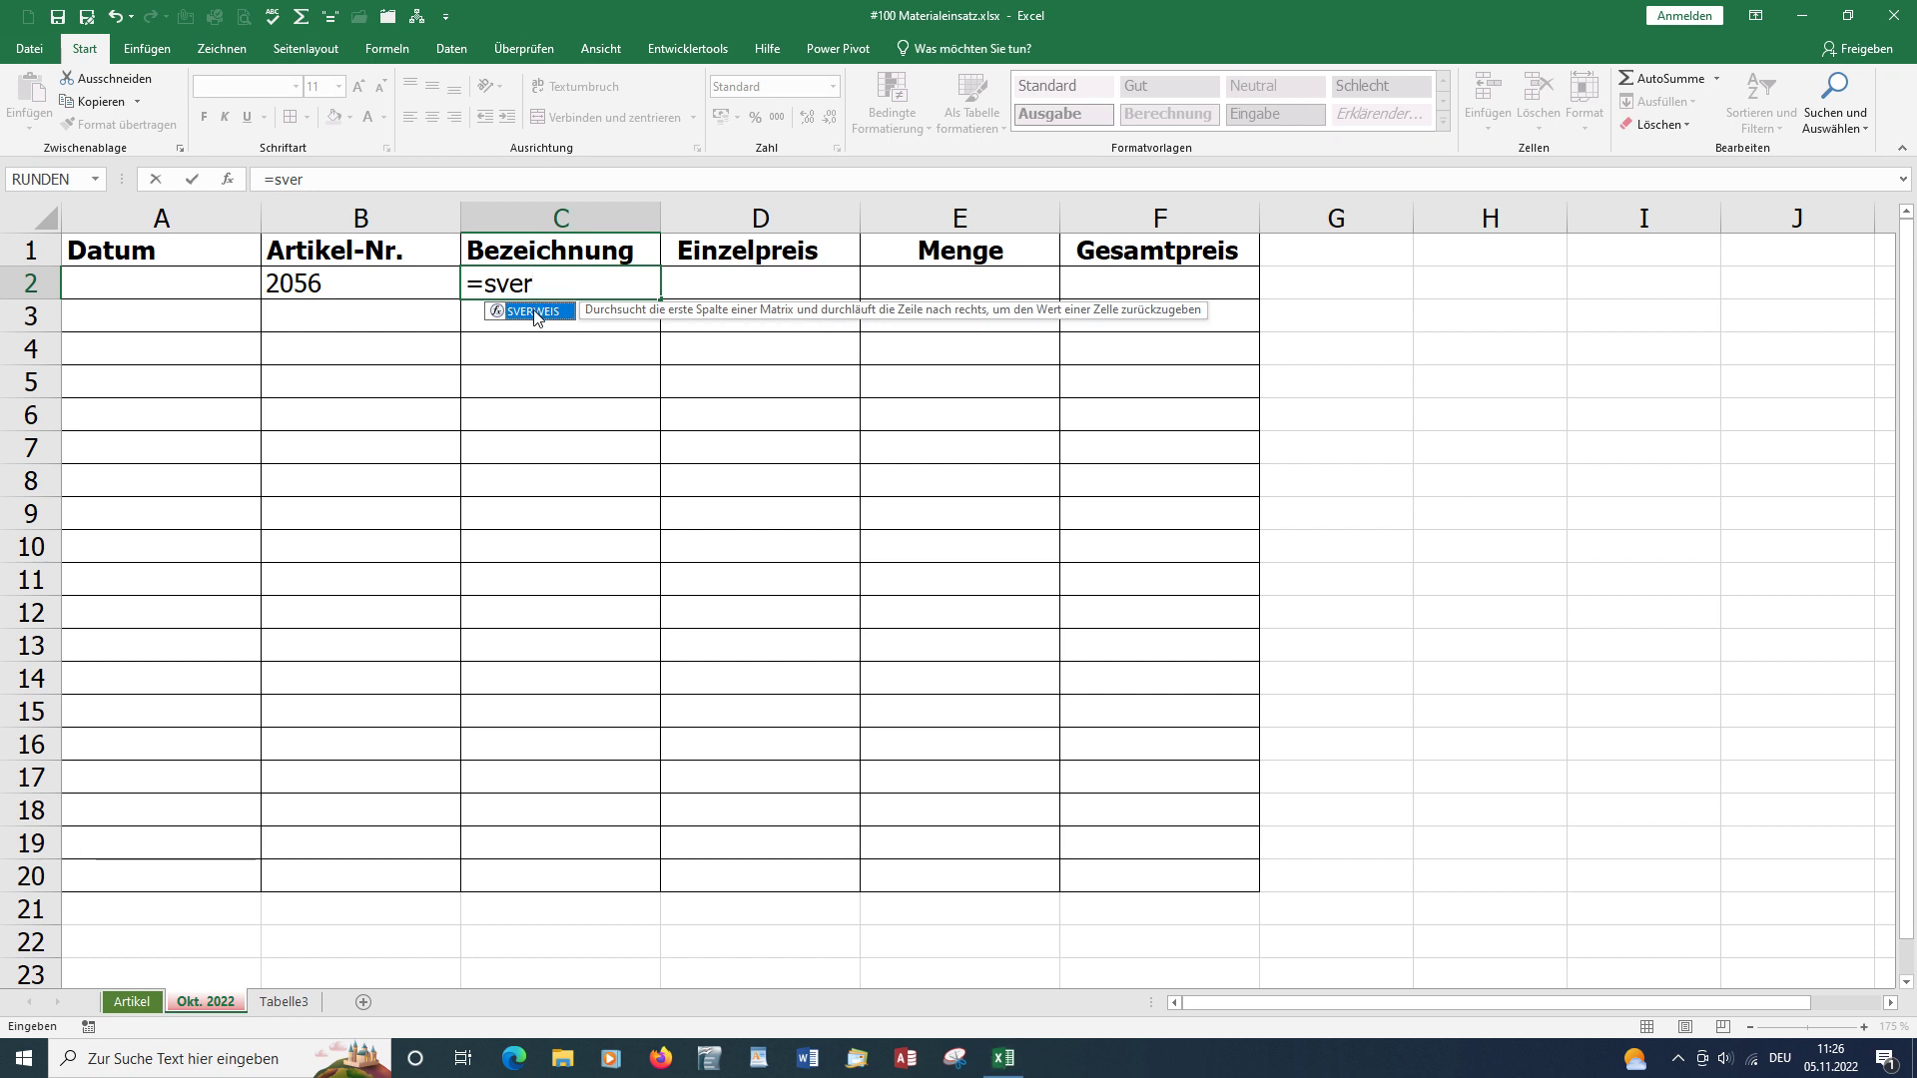
double_click(536, 311)
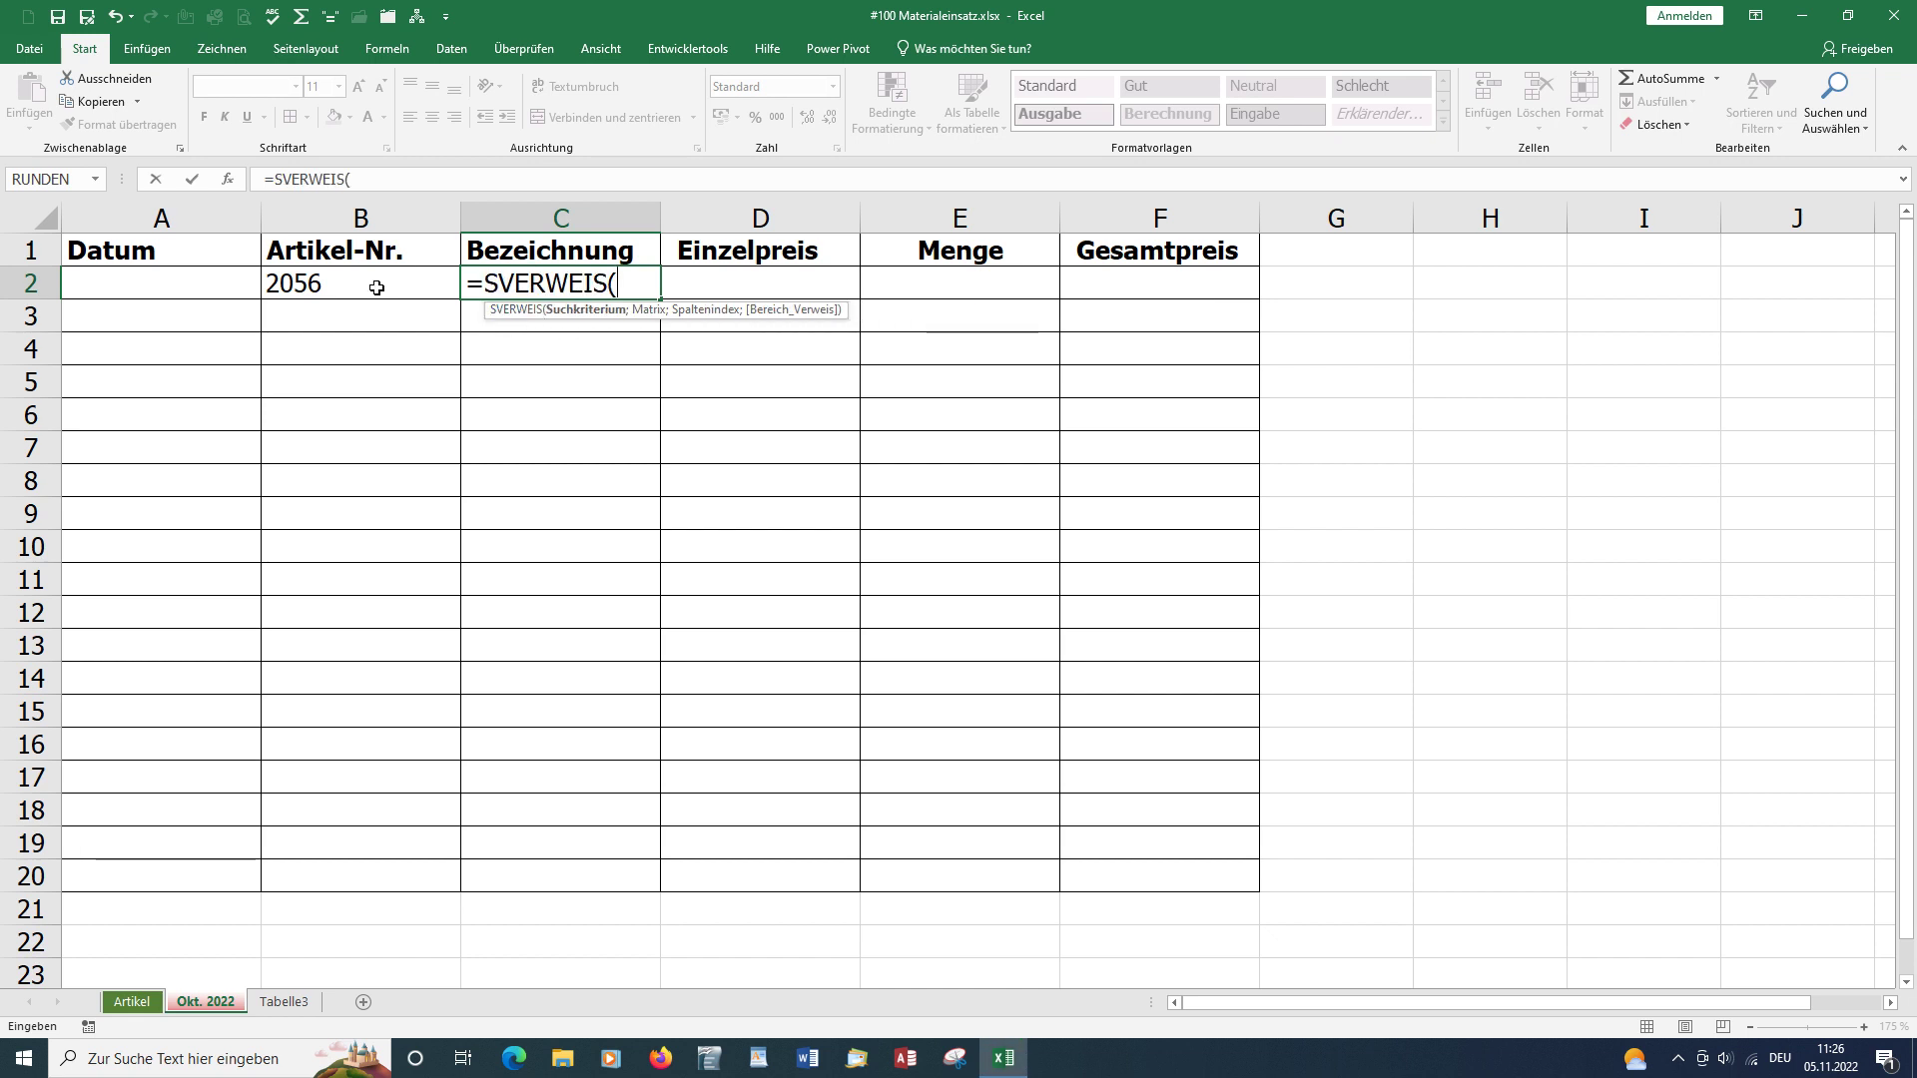
In Funktionsargumente, set Suchkriterium to B2 and Matrix to absolute Artikel!$A$2:$C$8
click(228, 182)
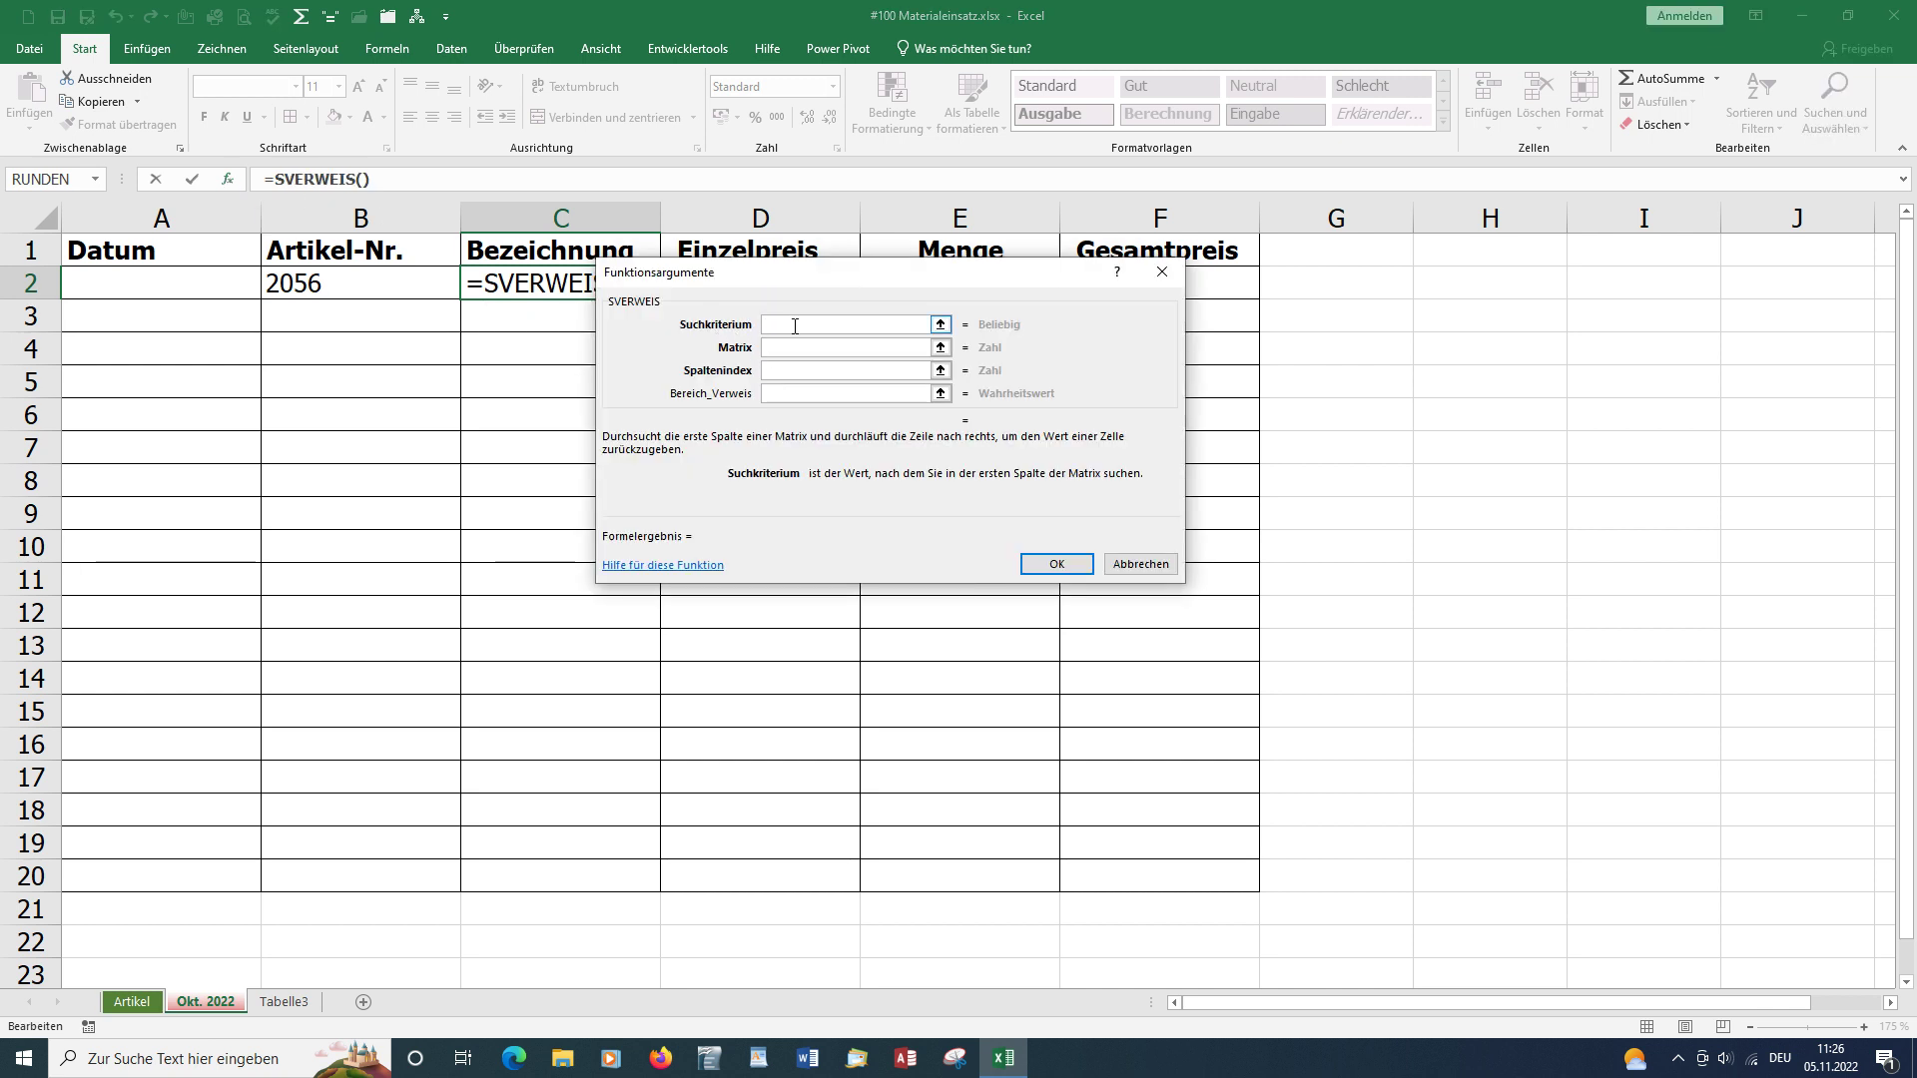
click(329, 286)
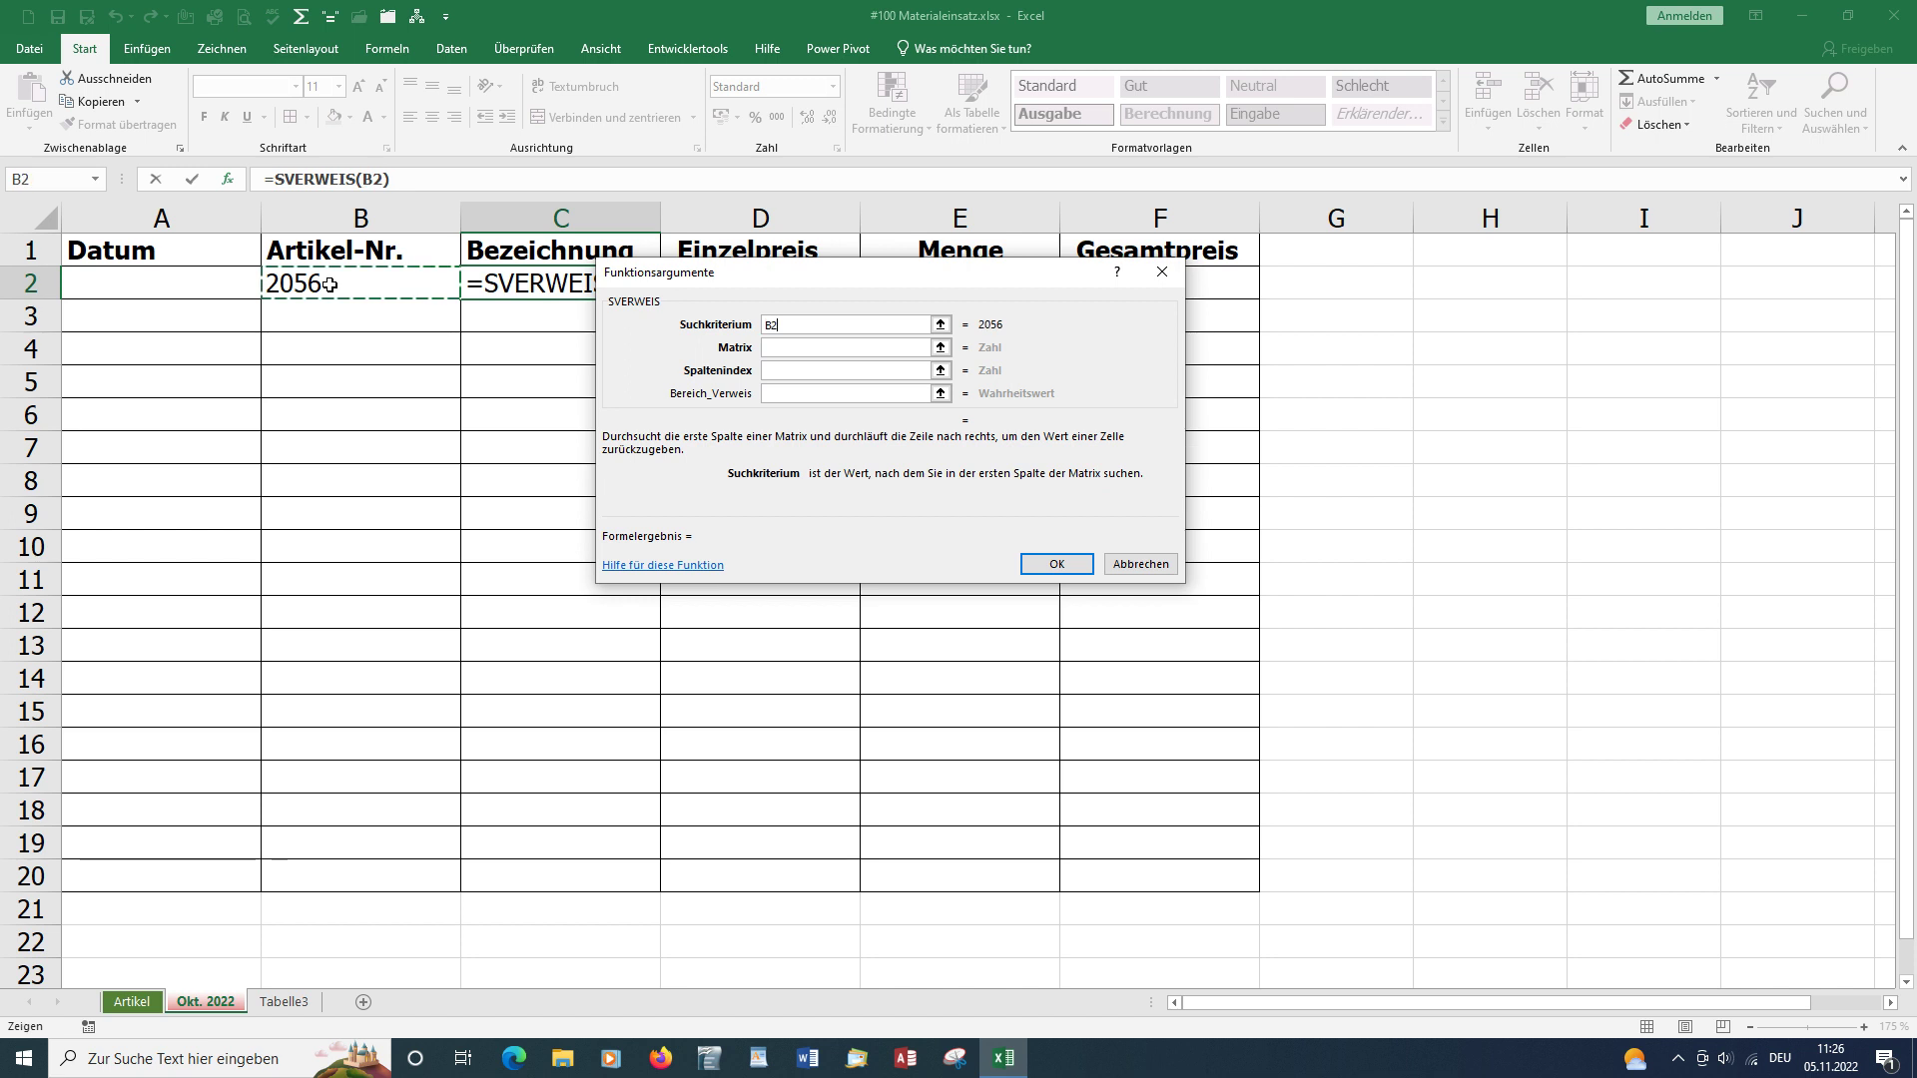
click(776, 348)
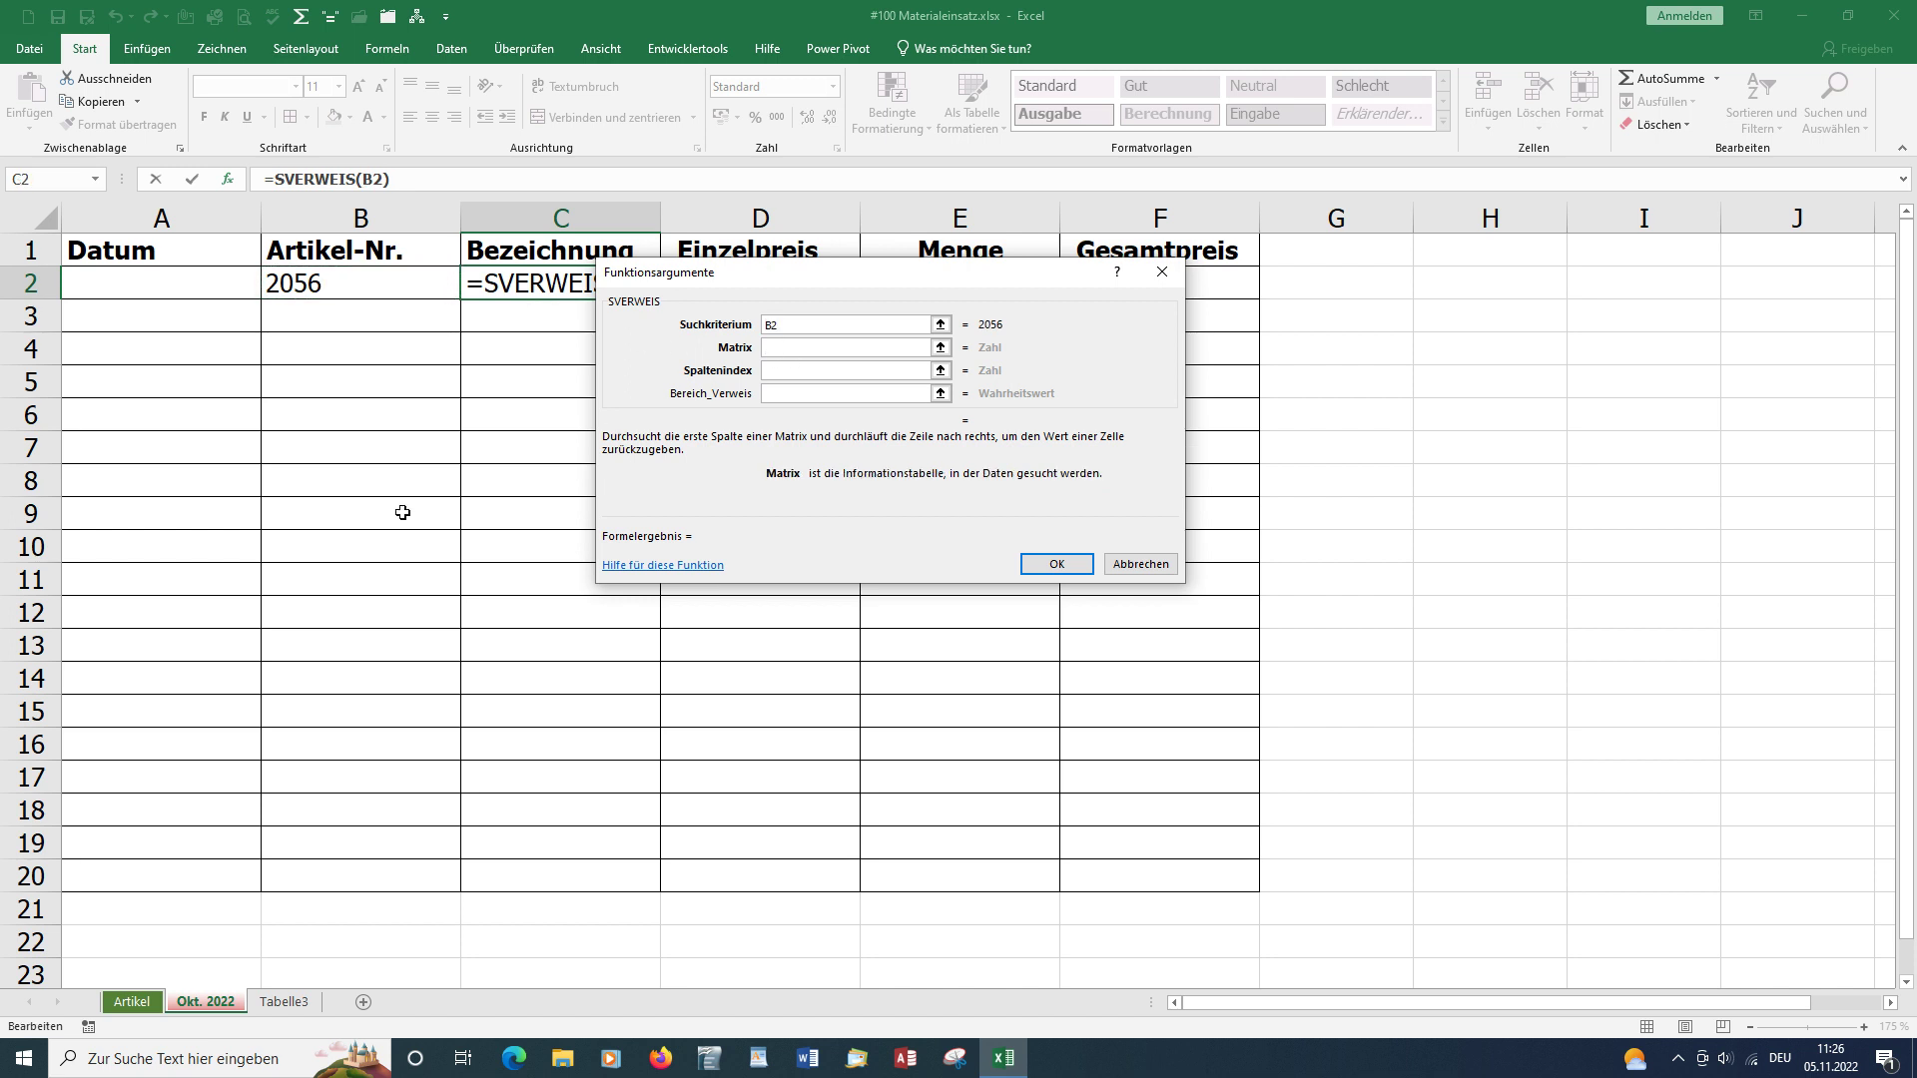
click(137, 1001)
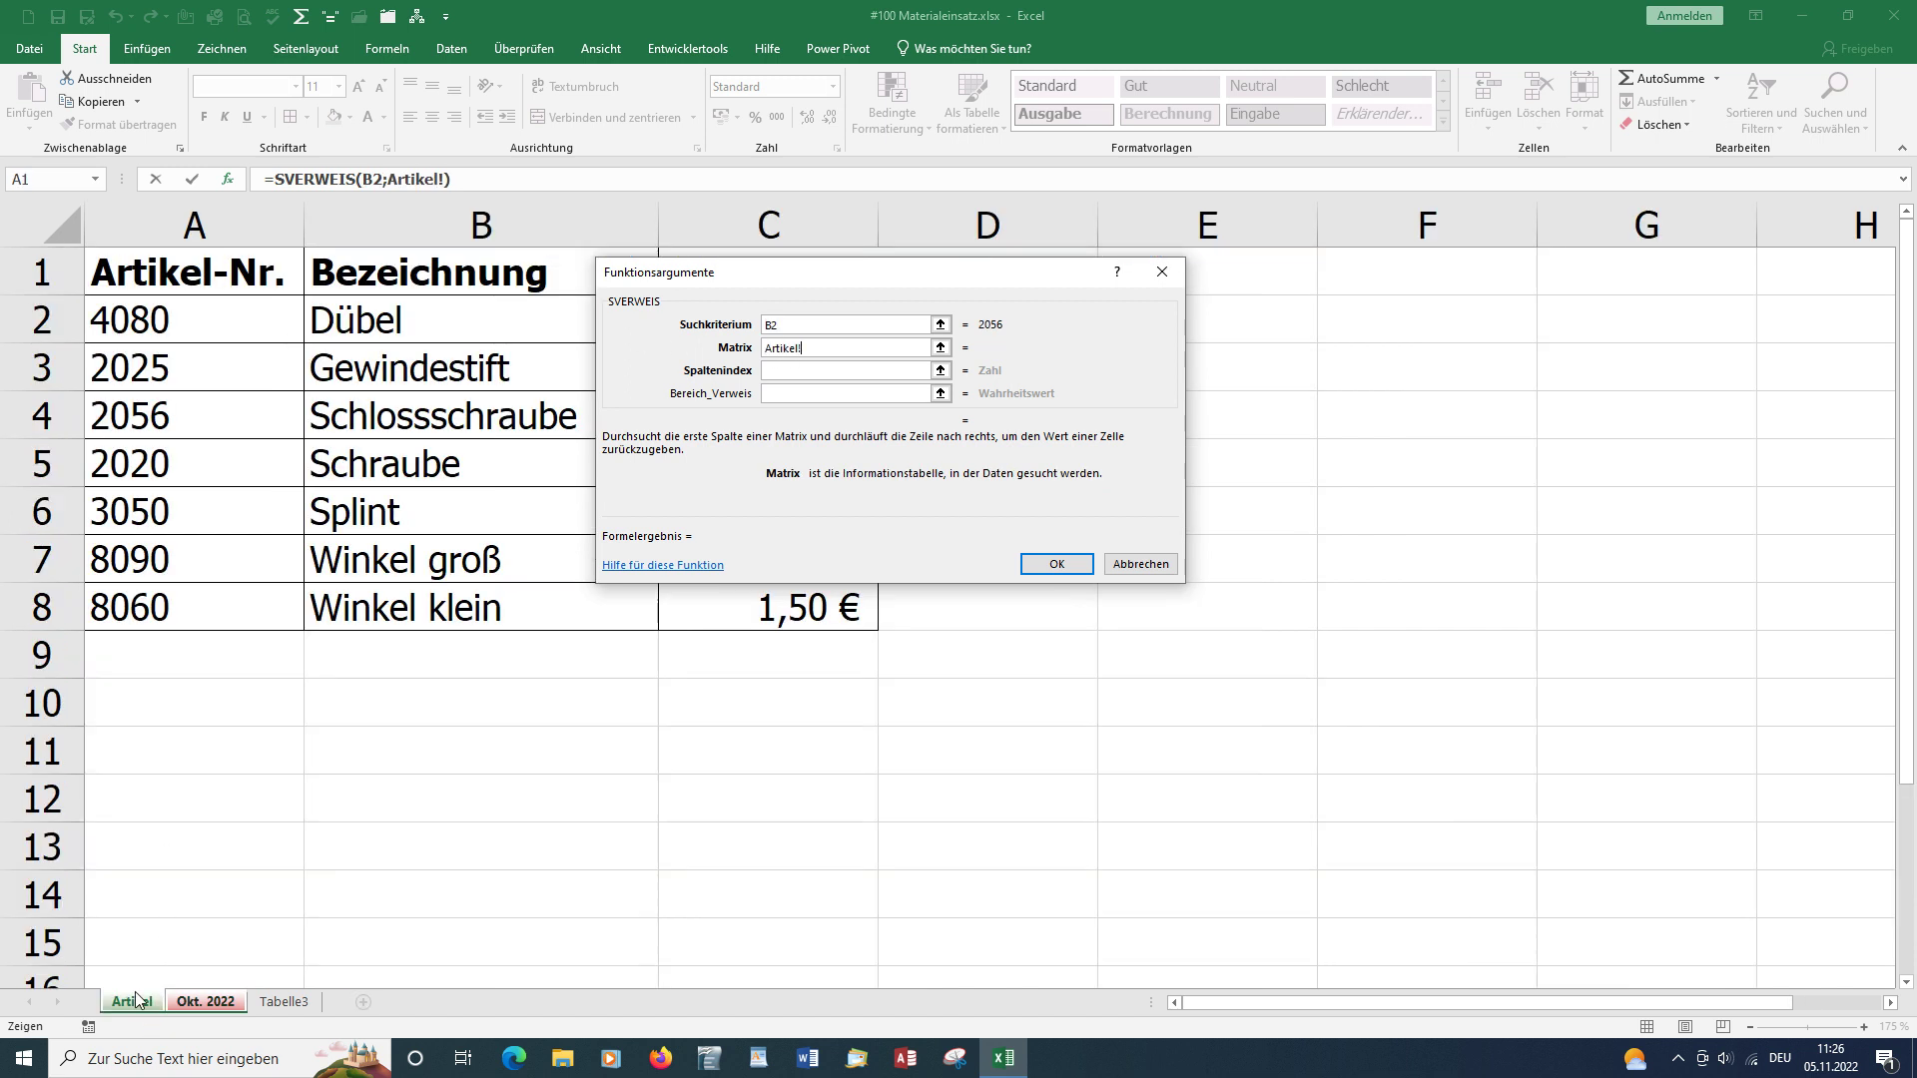
mouse_move(126, 324)
mouse_down()
mouse_move(664, 336)
mouse_move(769, 607)
mouse_up()
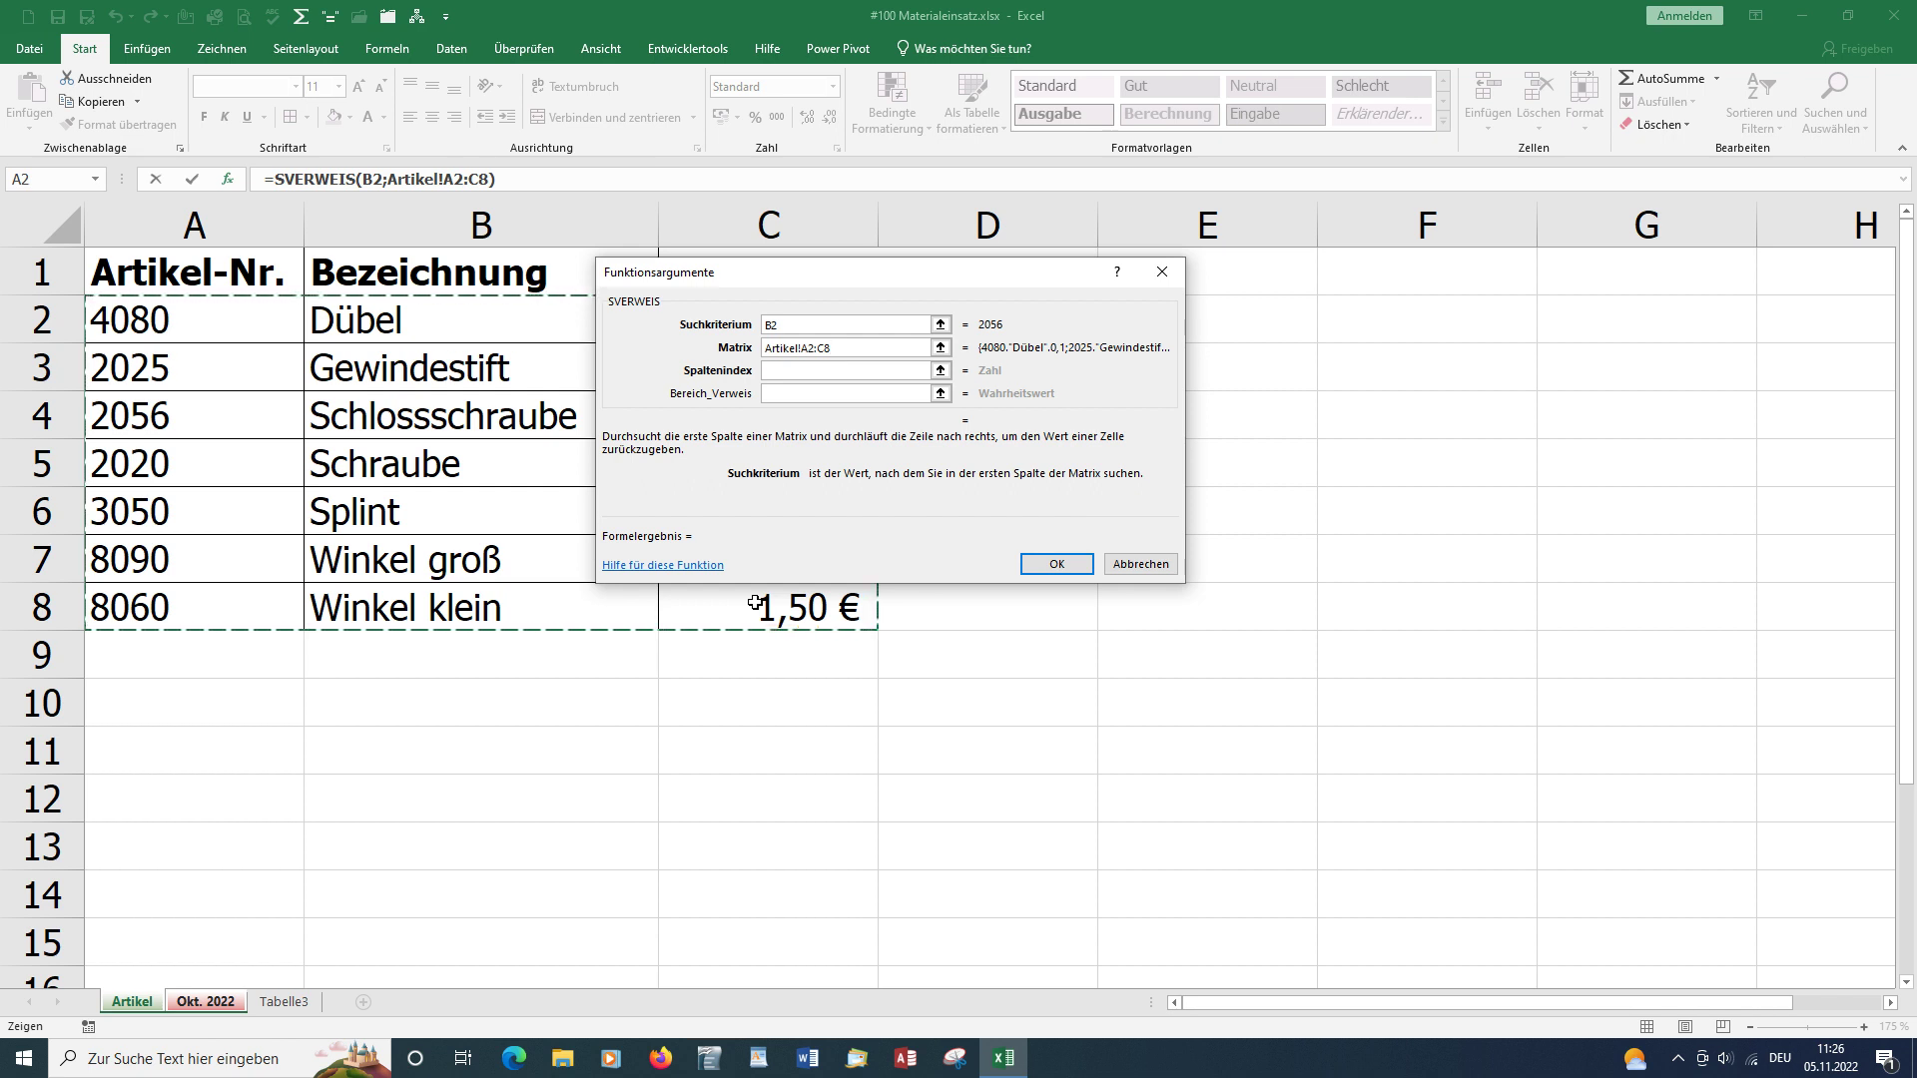
key(F4)
Set Spaltenindex 2 and Bereich_Verweis falsch, then confirm so C2 shows Schlossschraube
click(782, 376)
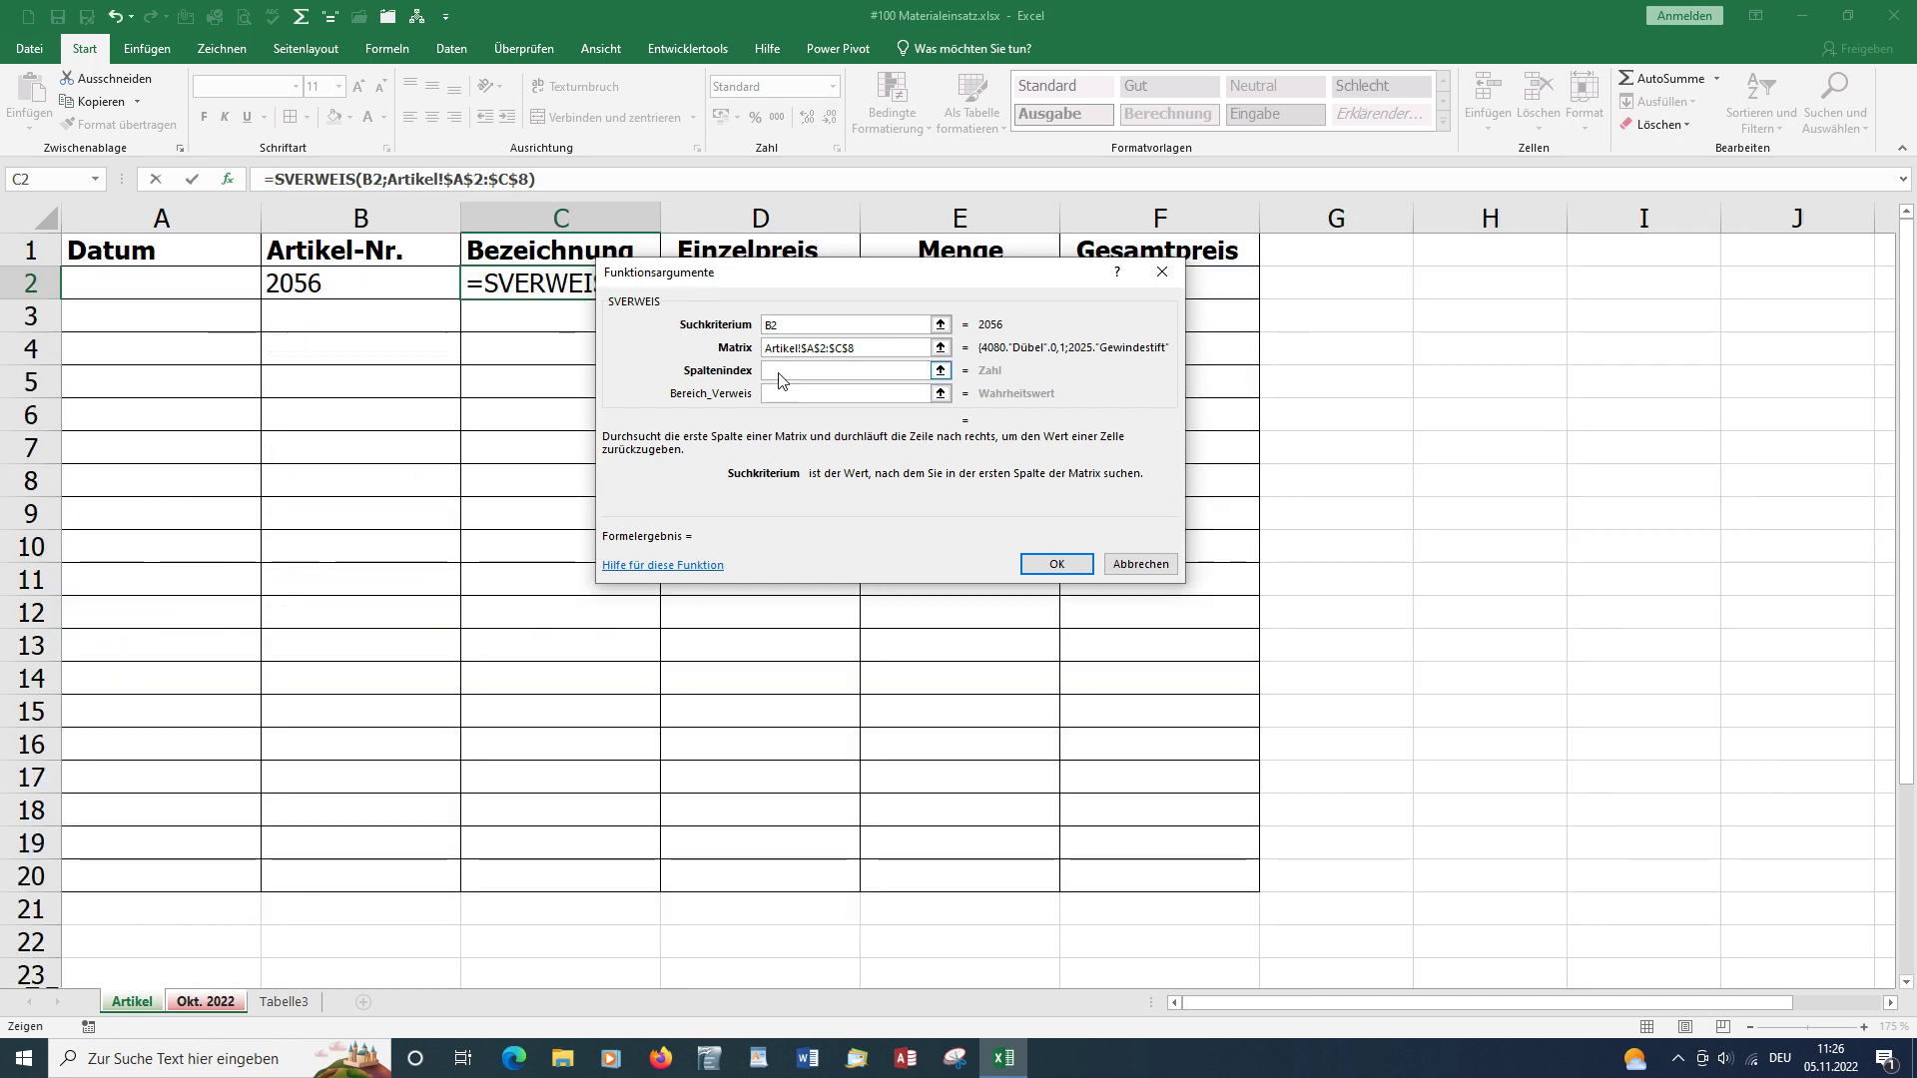
click(780, 376)
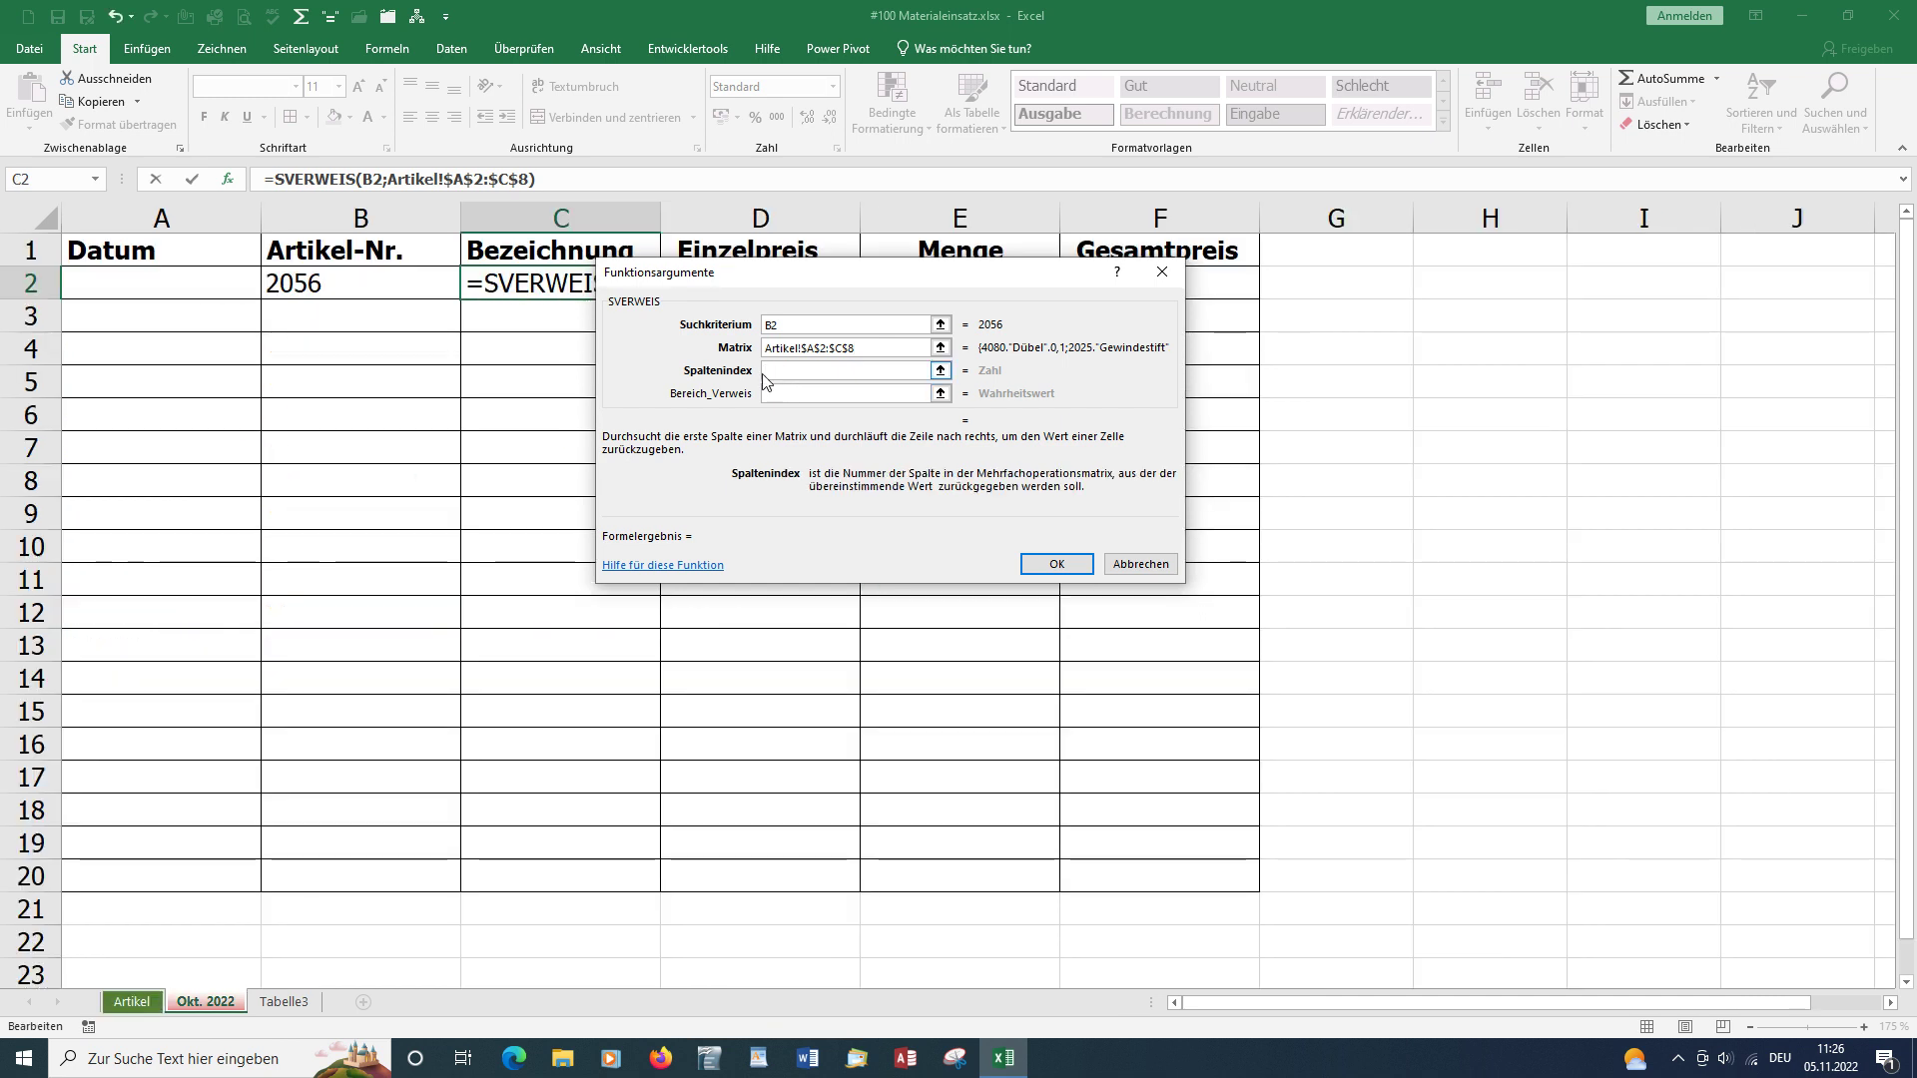
text(2)
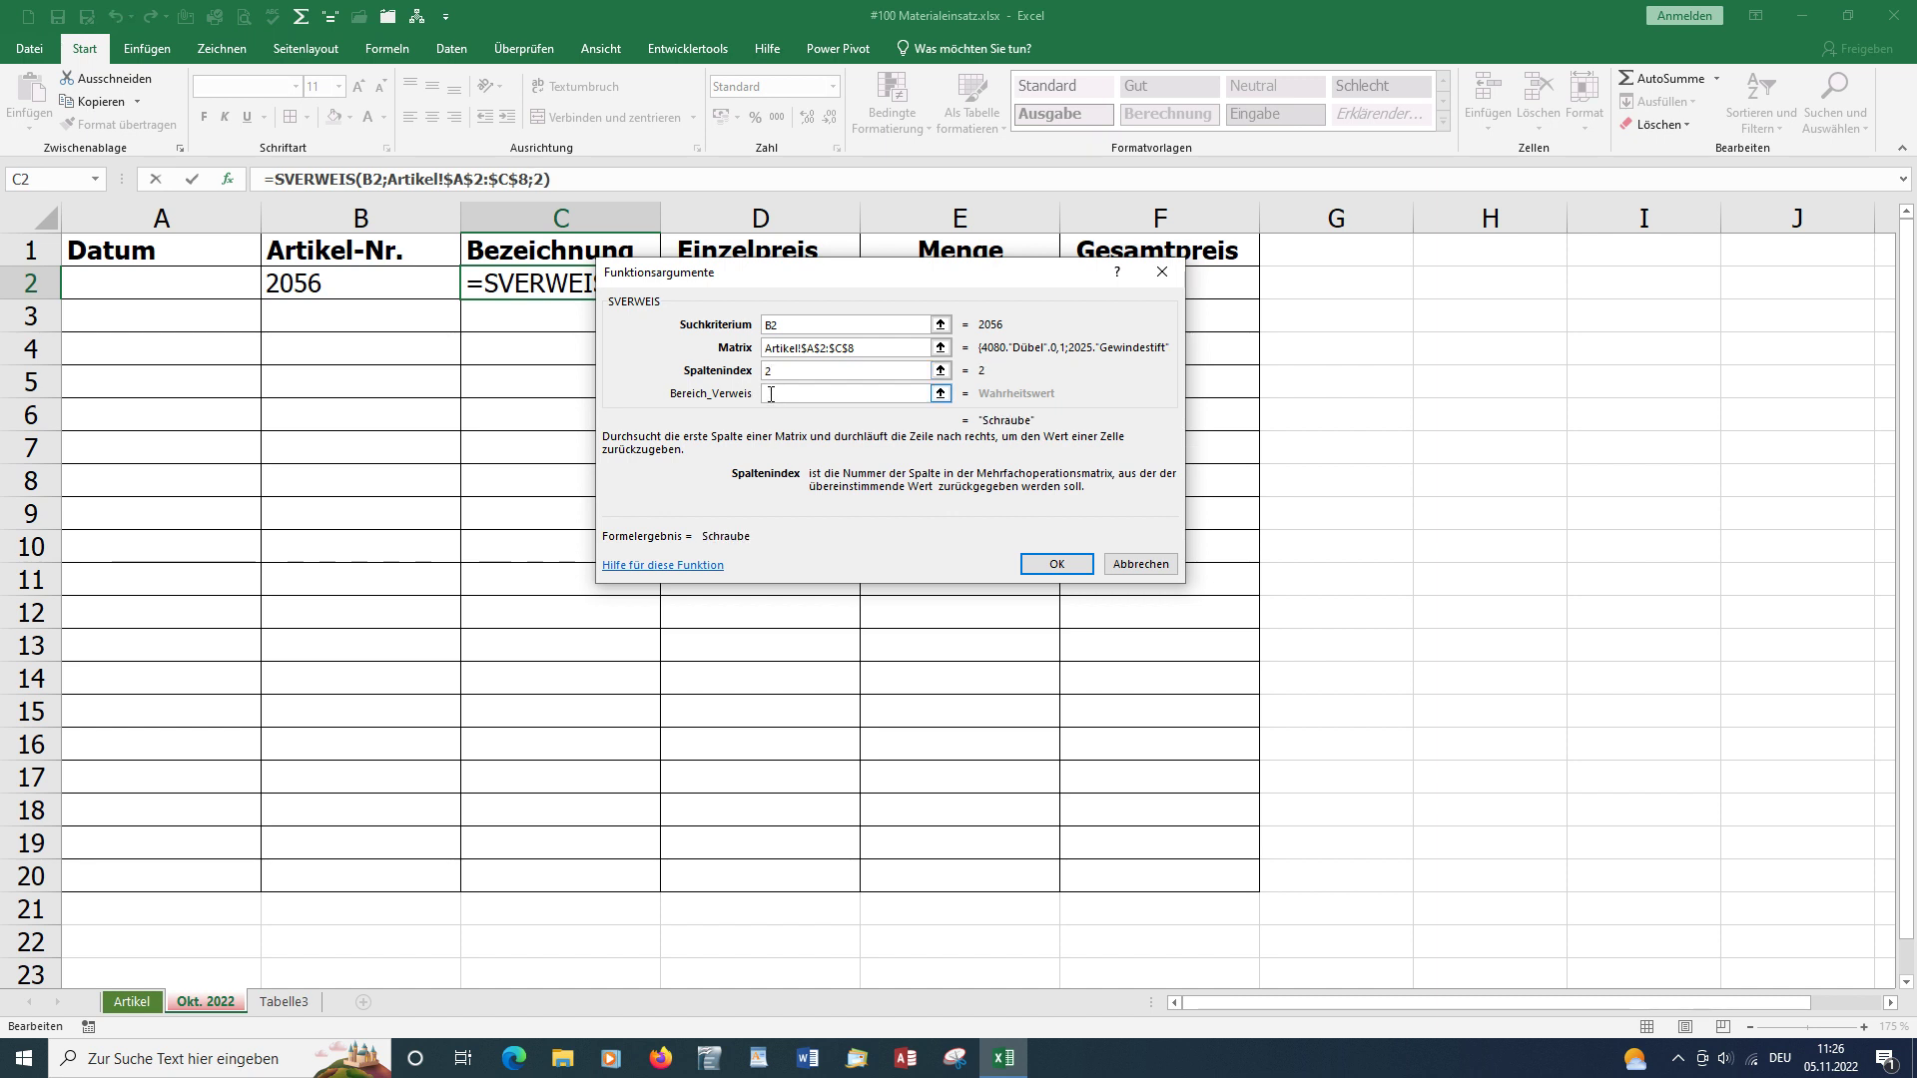
click(771, 395)
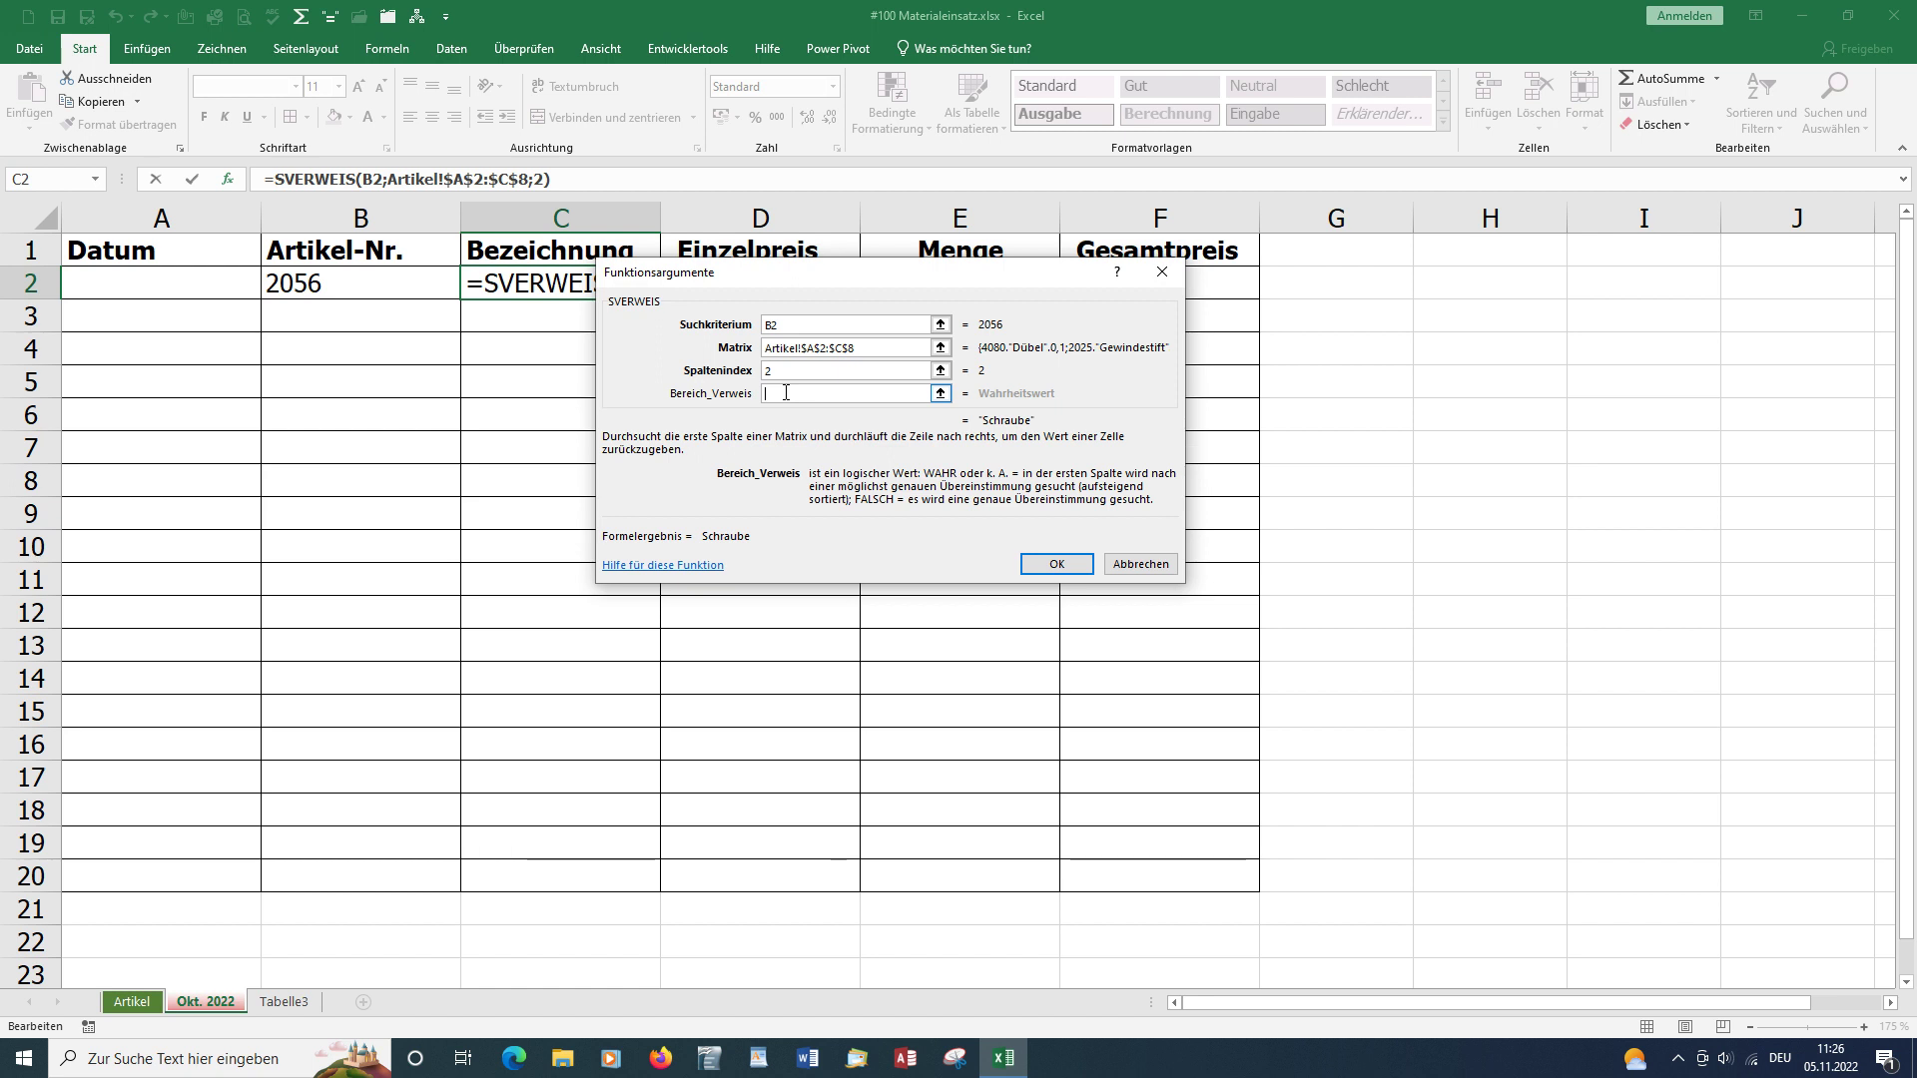
text(fal)
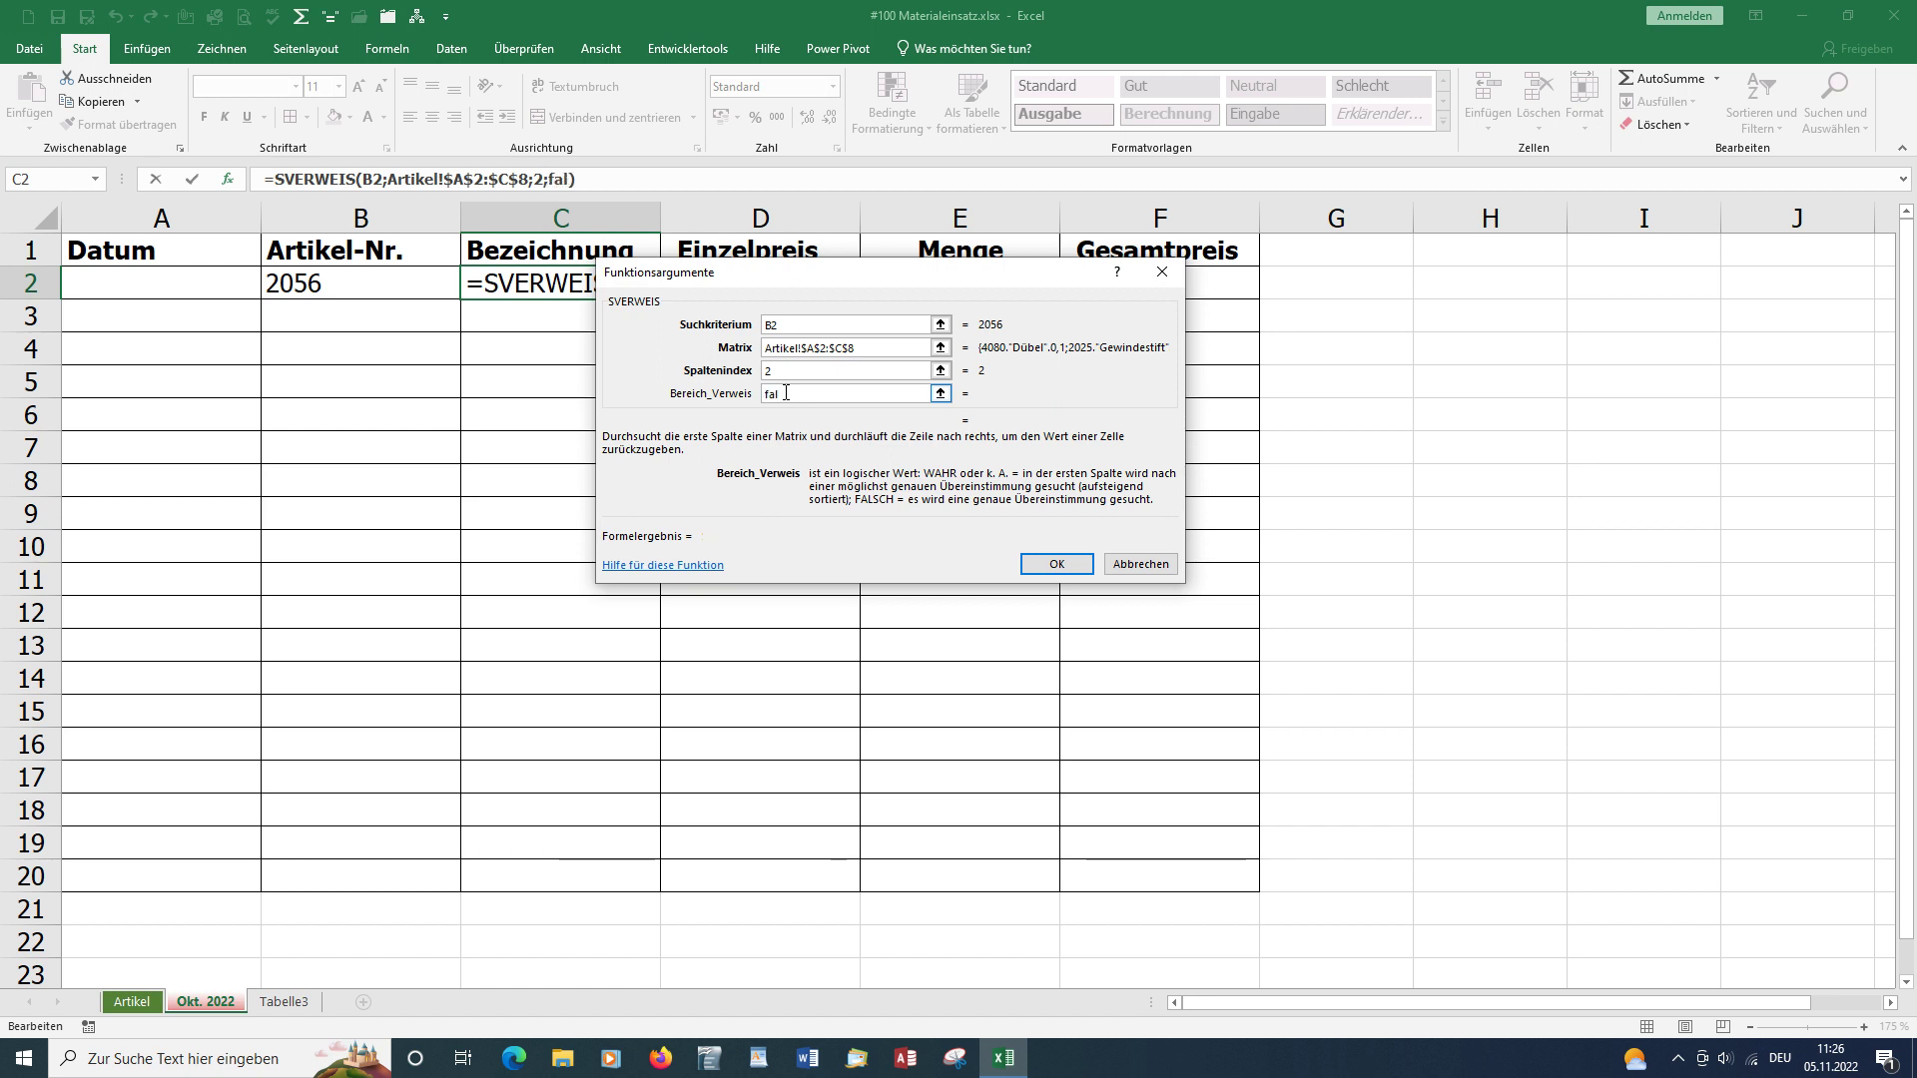
text(sch)
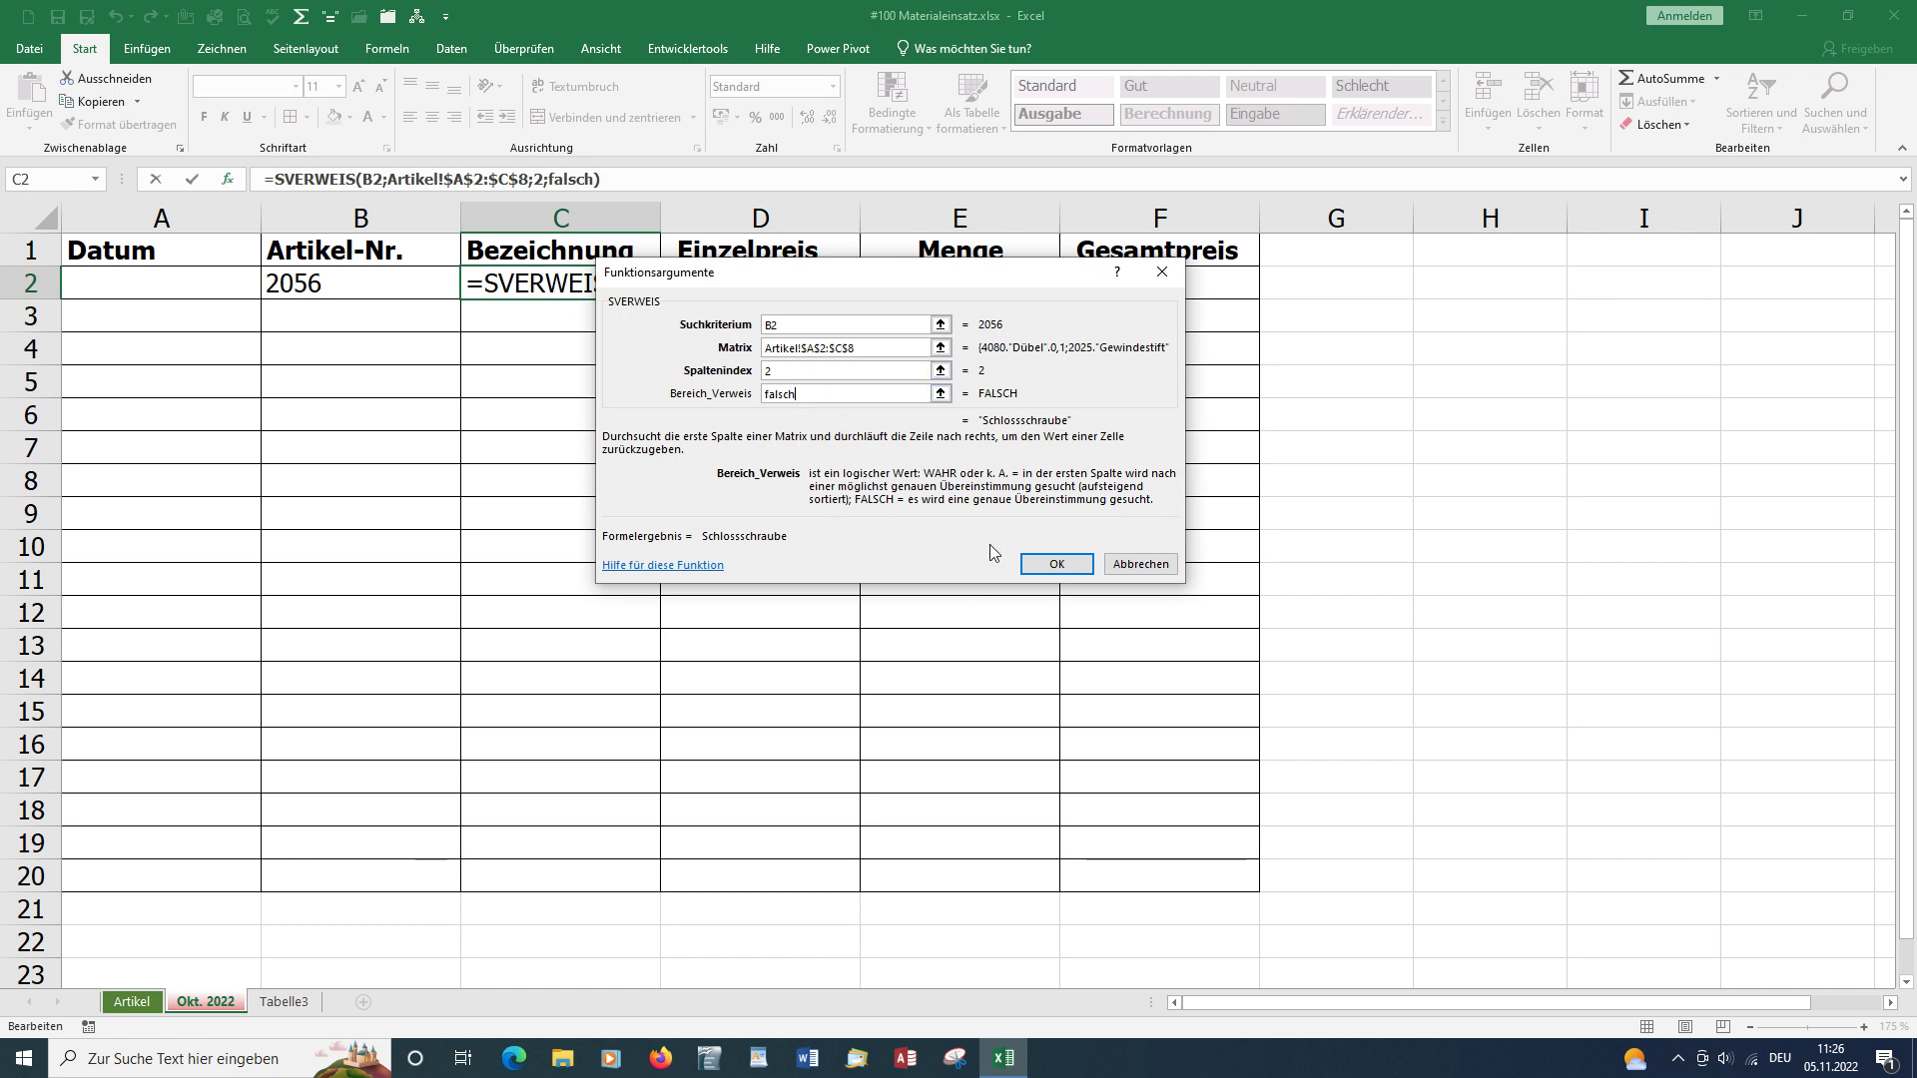
click(1057, 562)
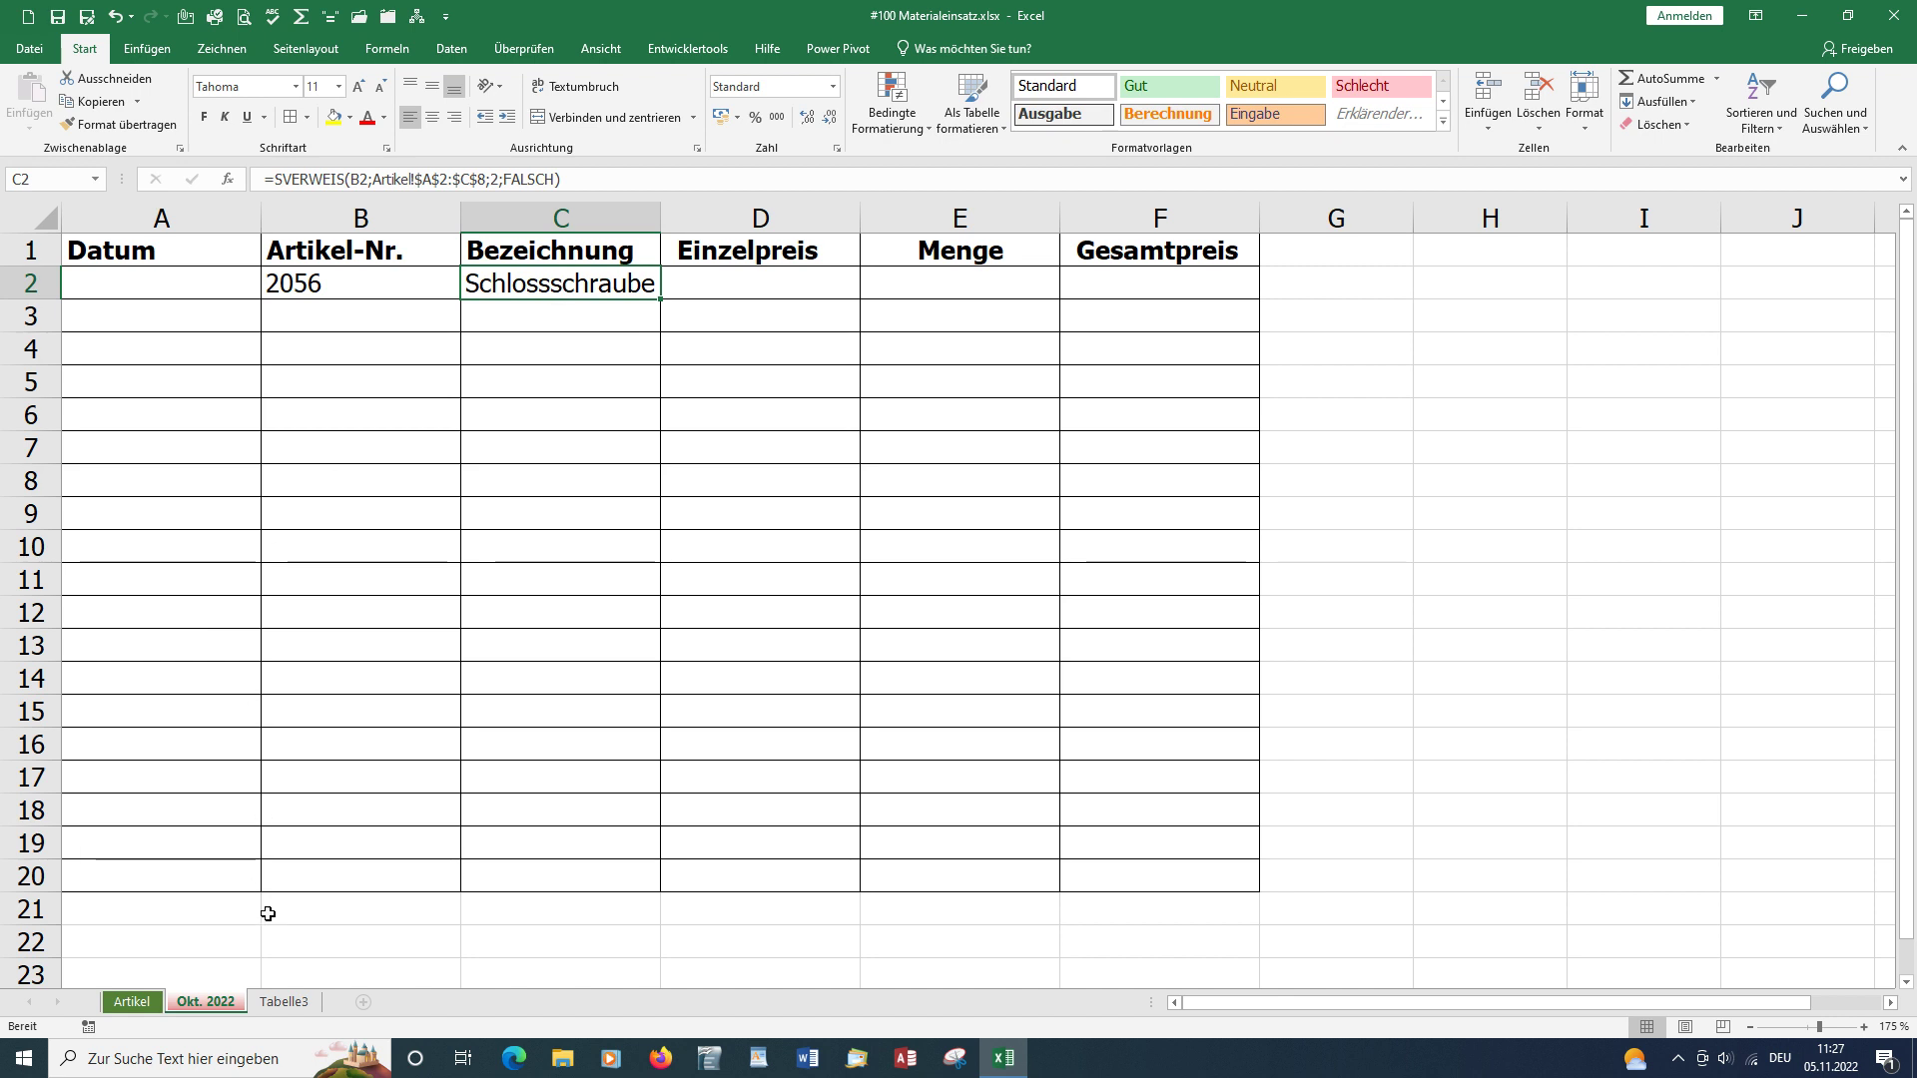
Check the Artikel prices, then start =SVERWEIS(B2; in D2 of Okt. 2022
click(150, 1003)
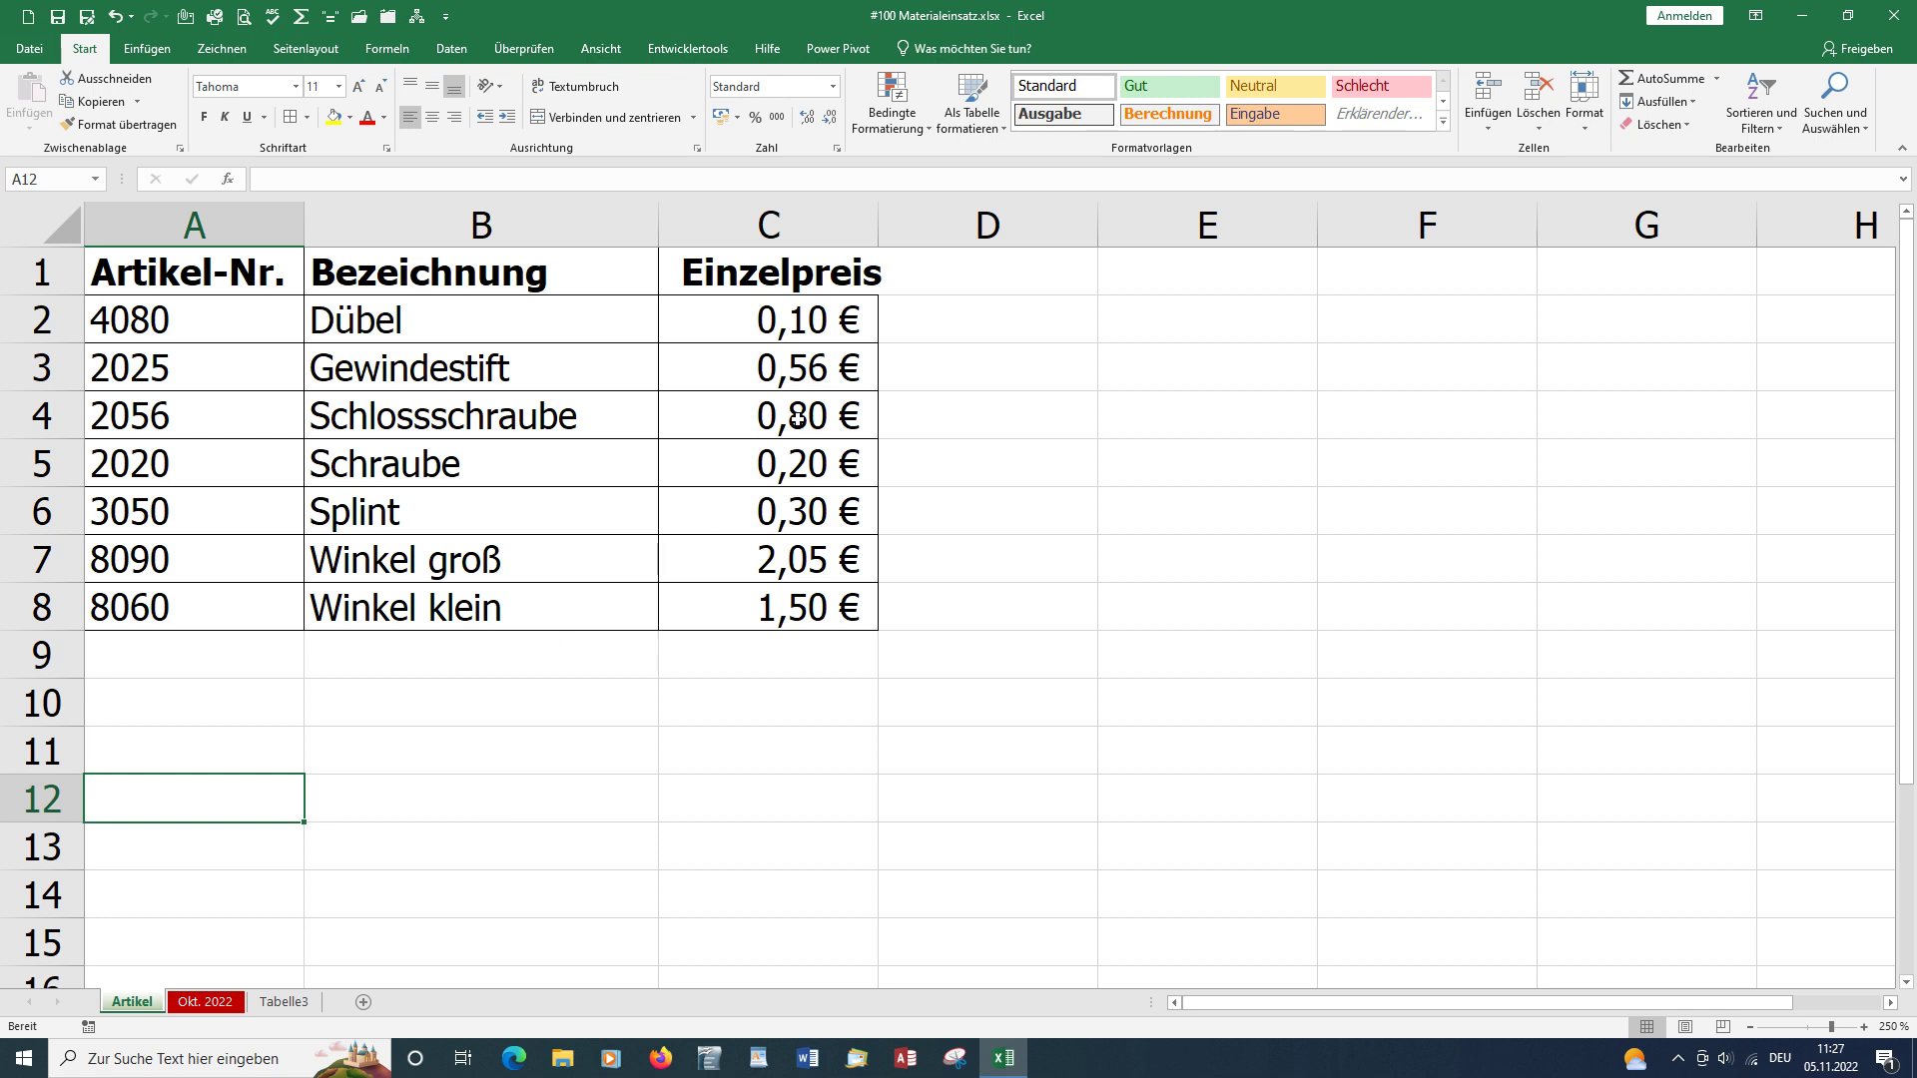
click(205, 1002)
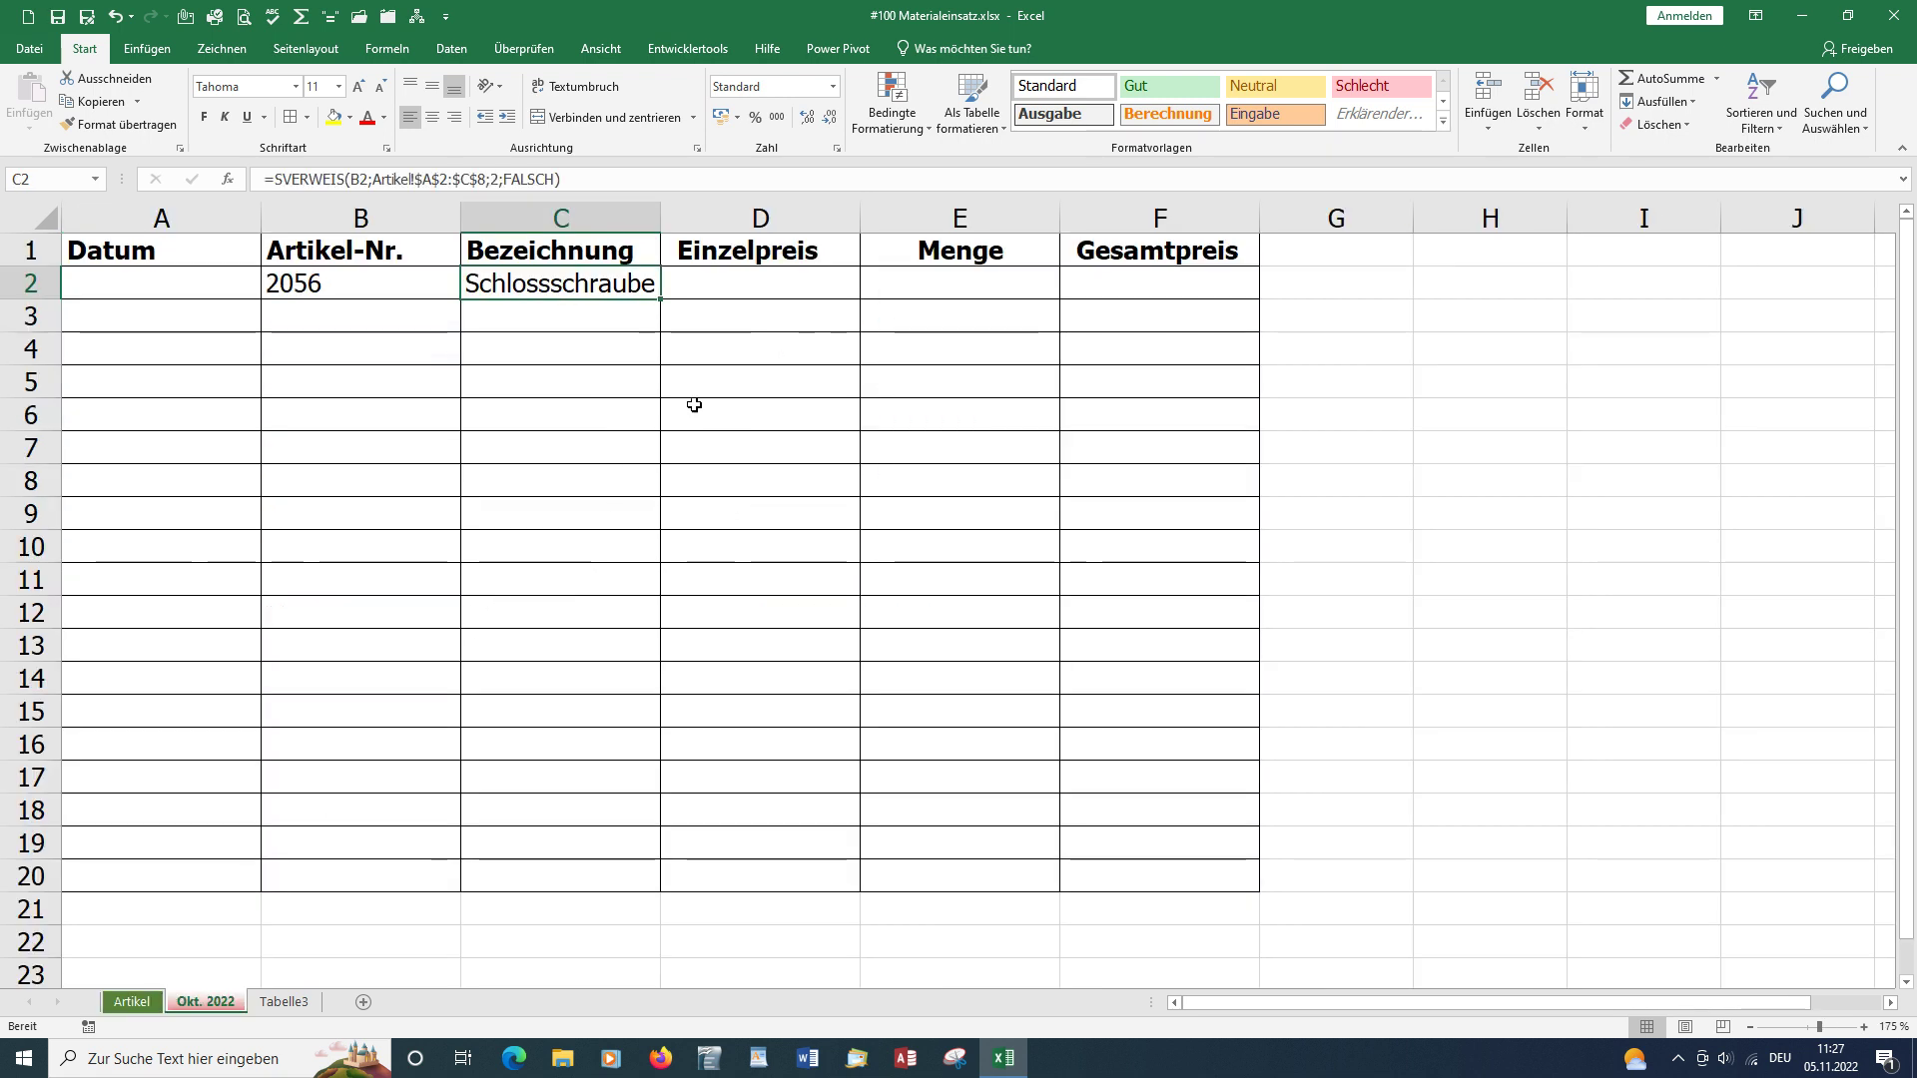
click(736, 283)
text(=)
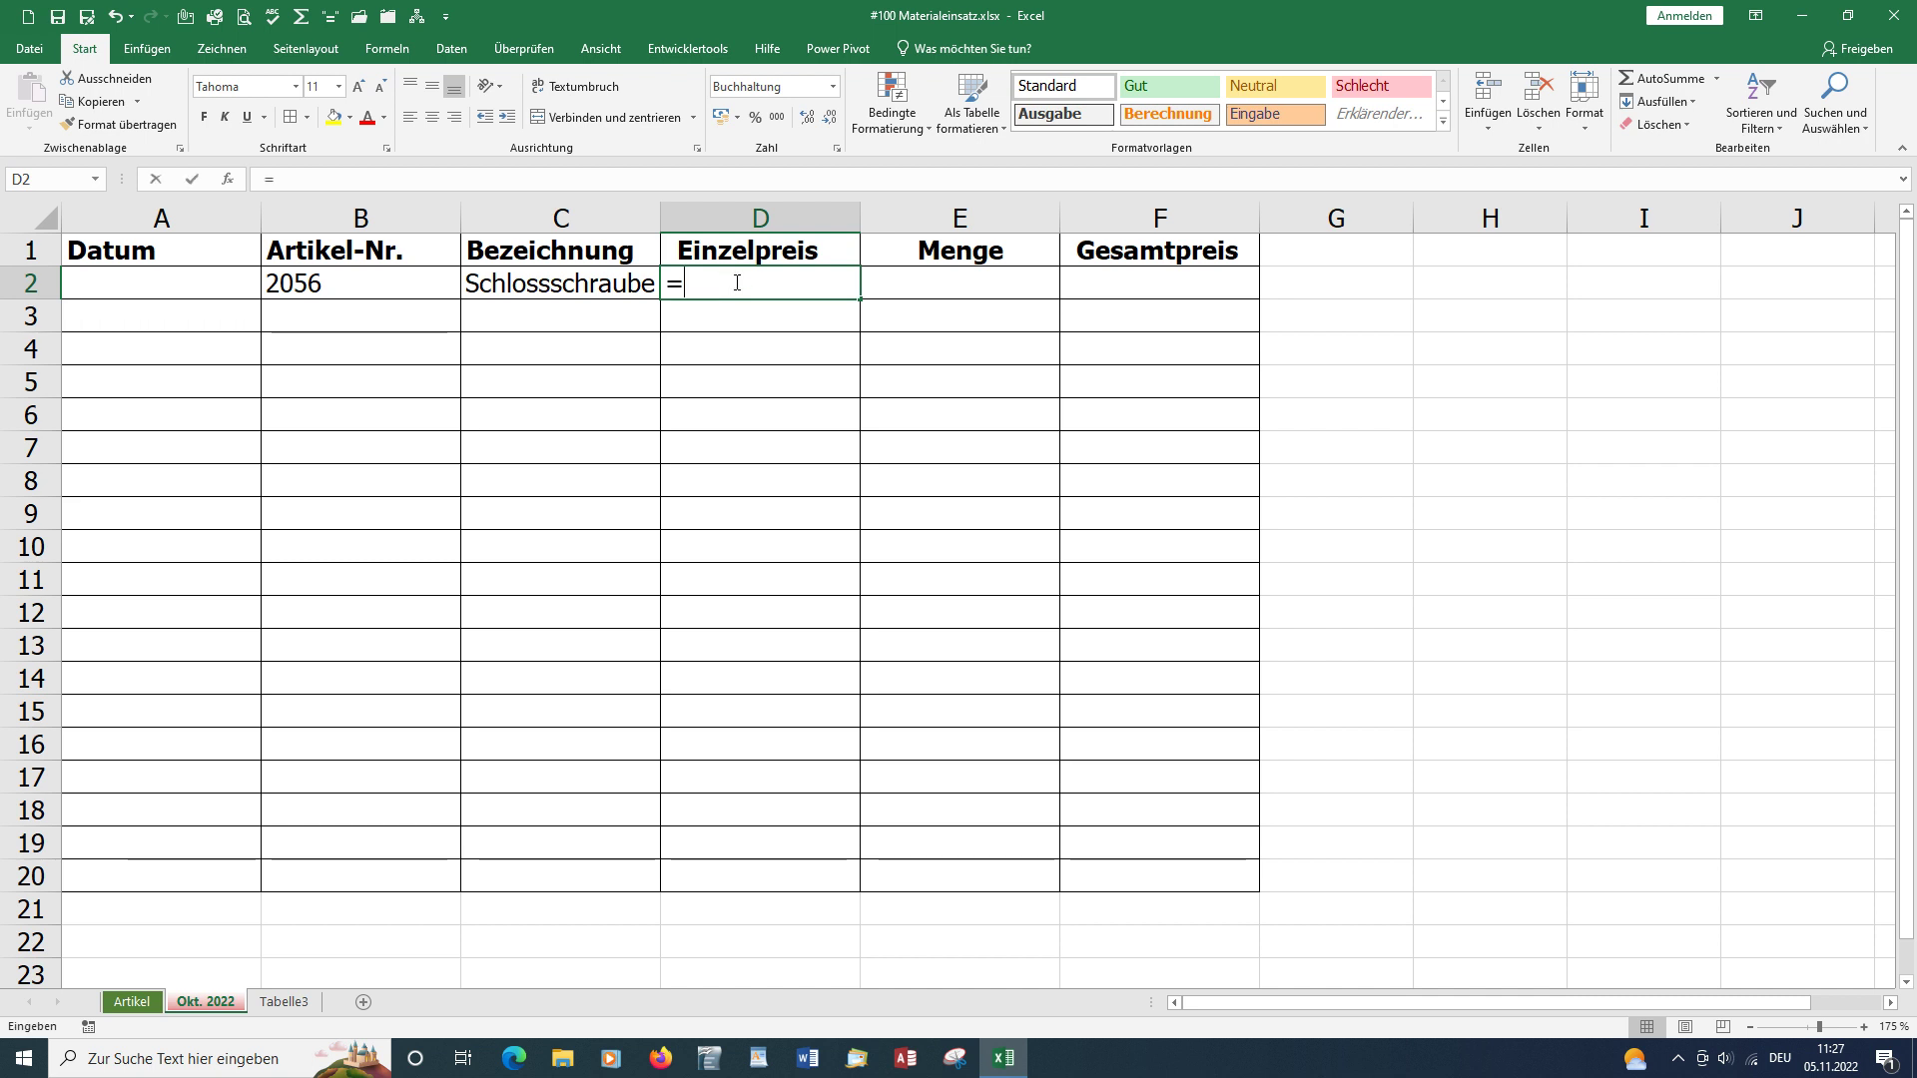
text(sv)
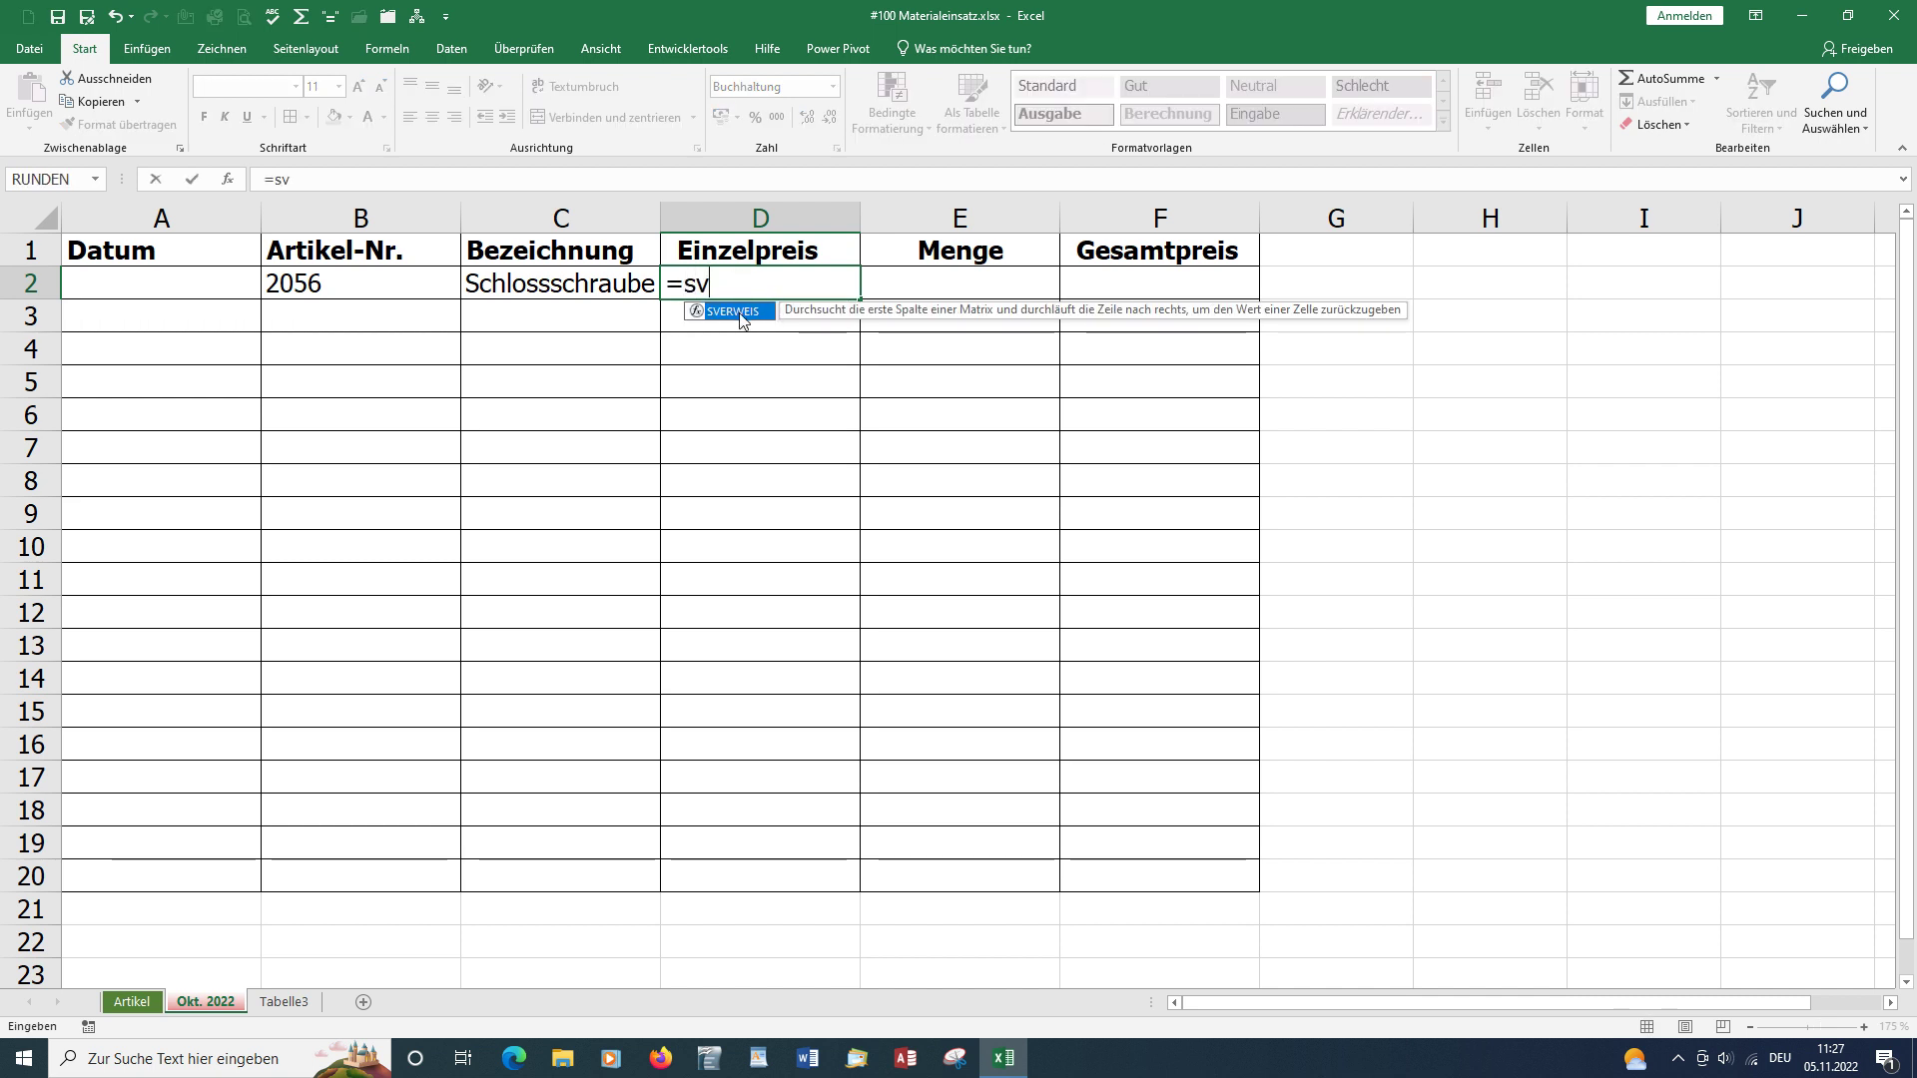
double_click(739, 311)
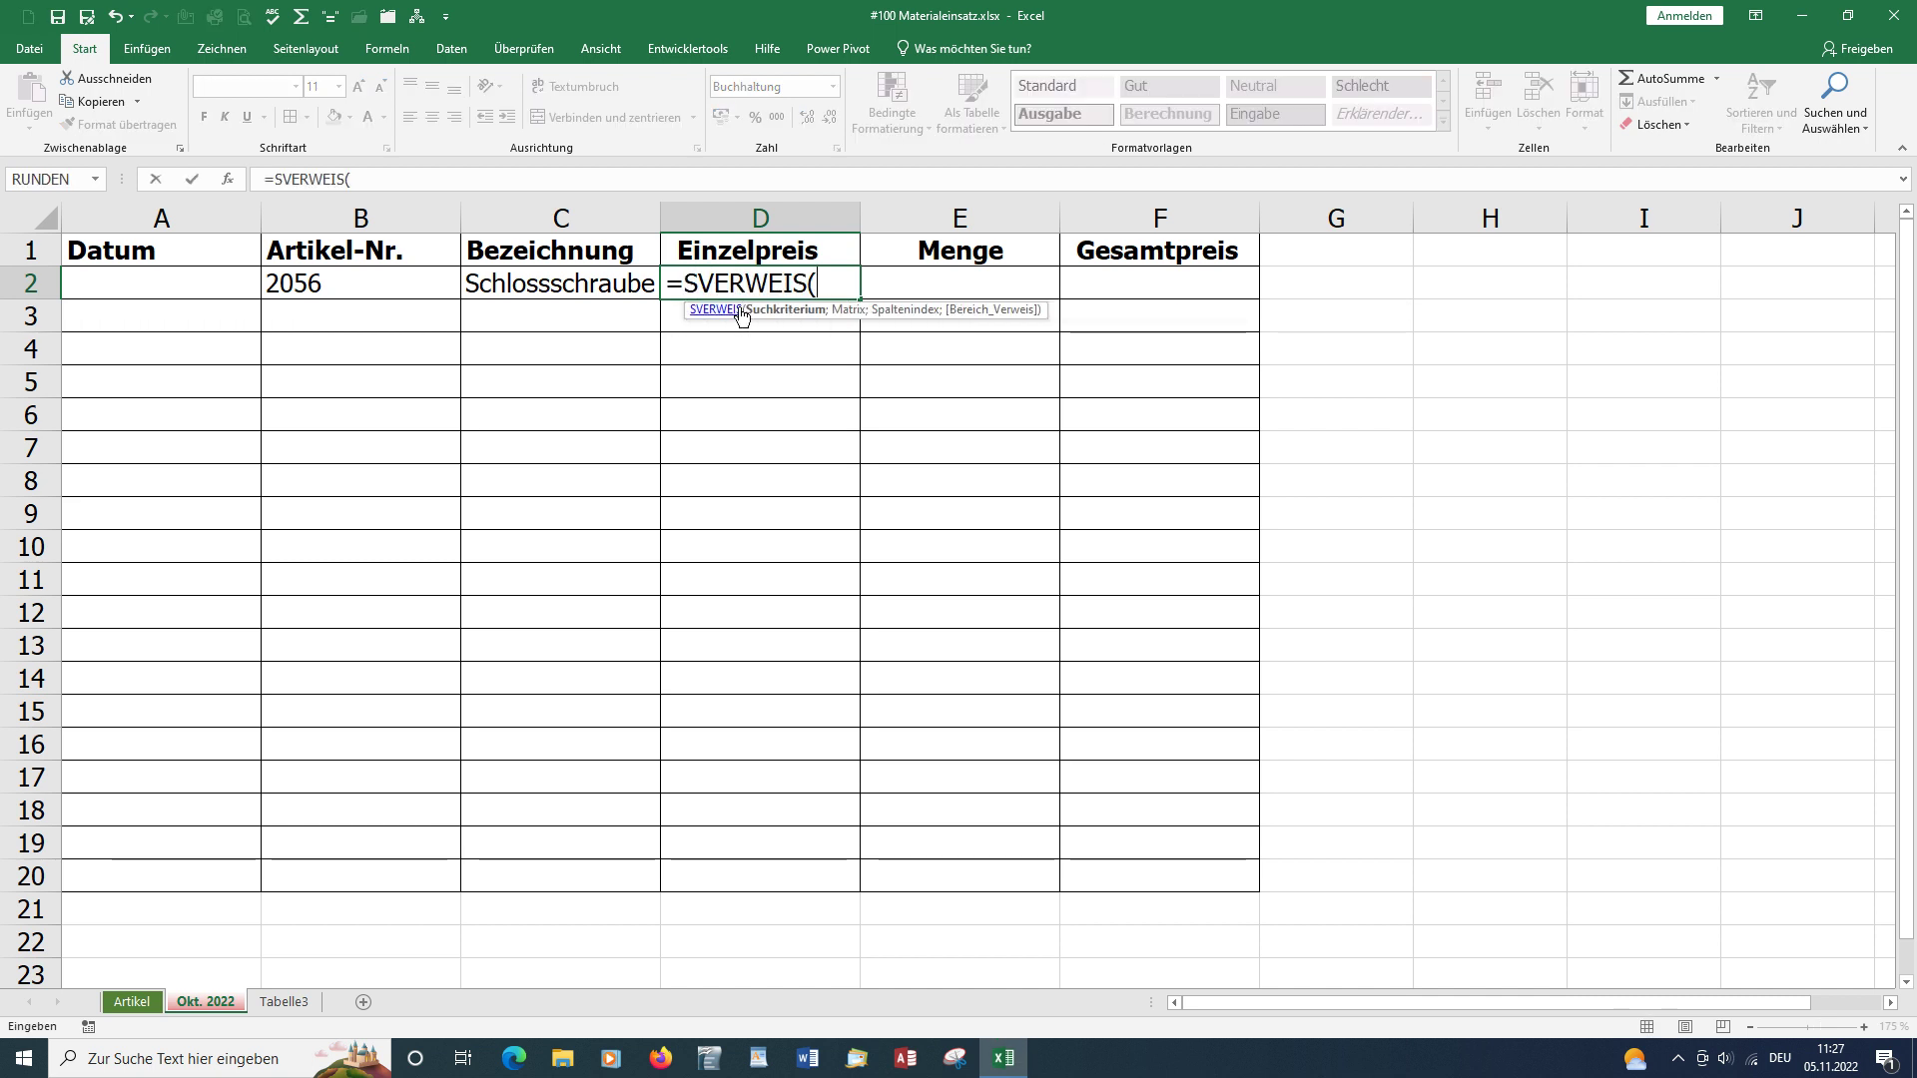
click(328, 284)
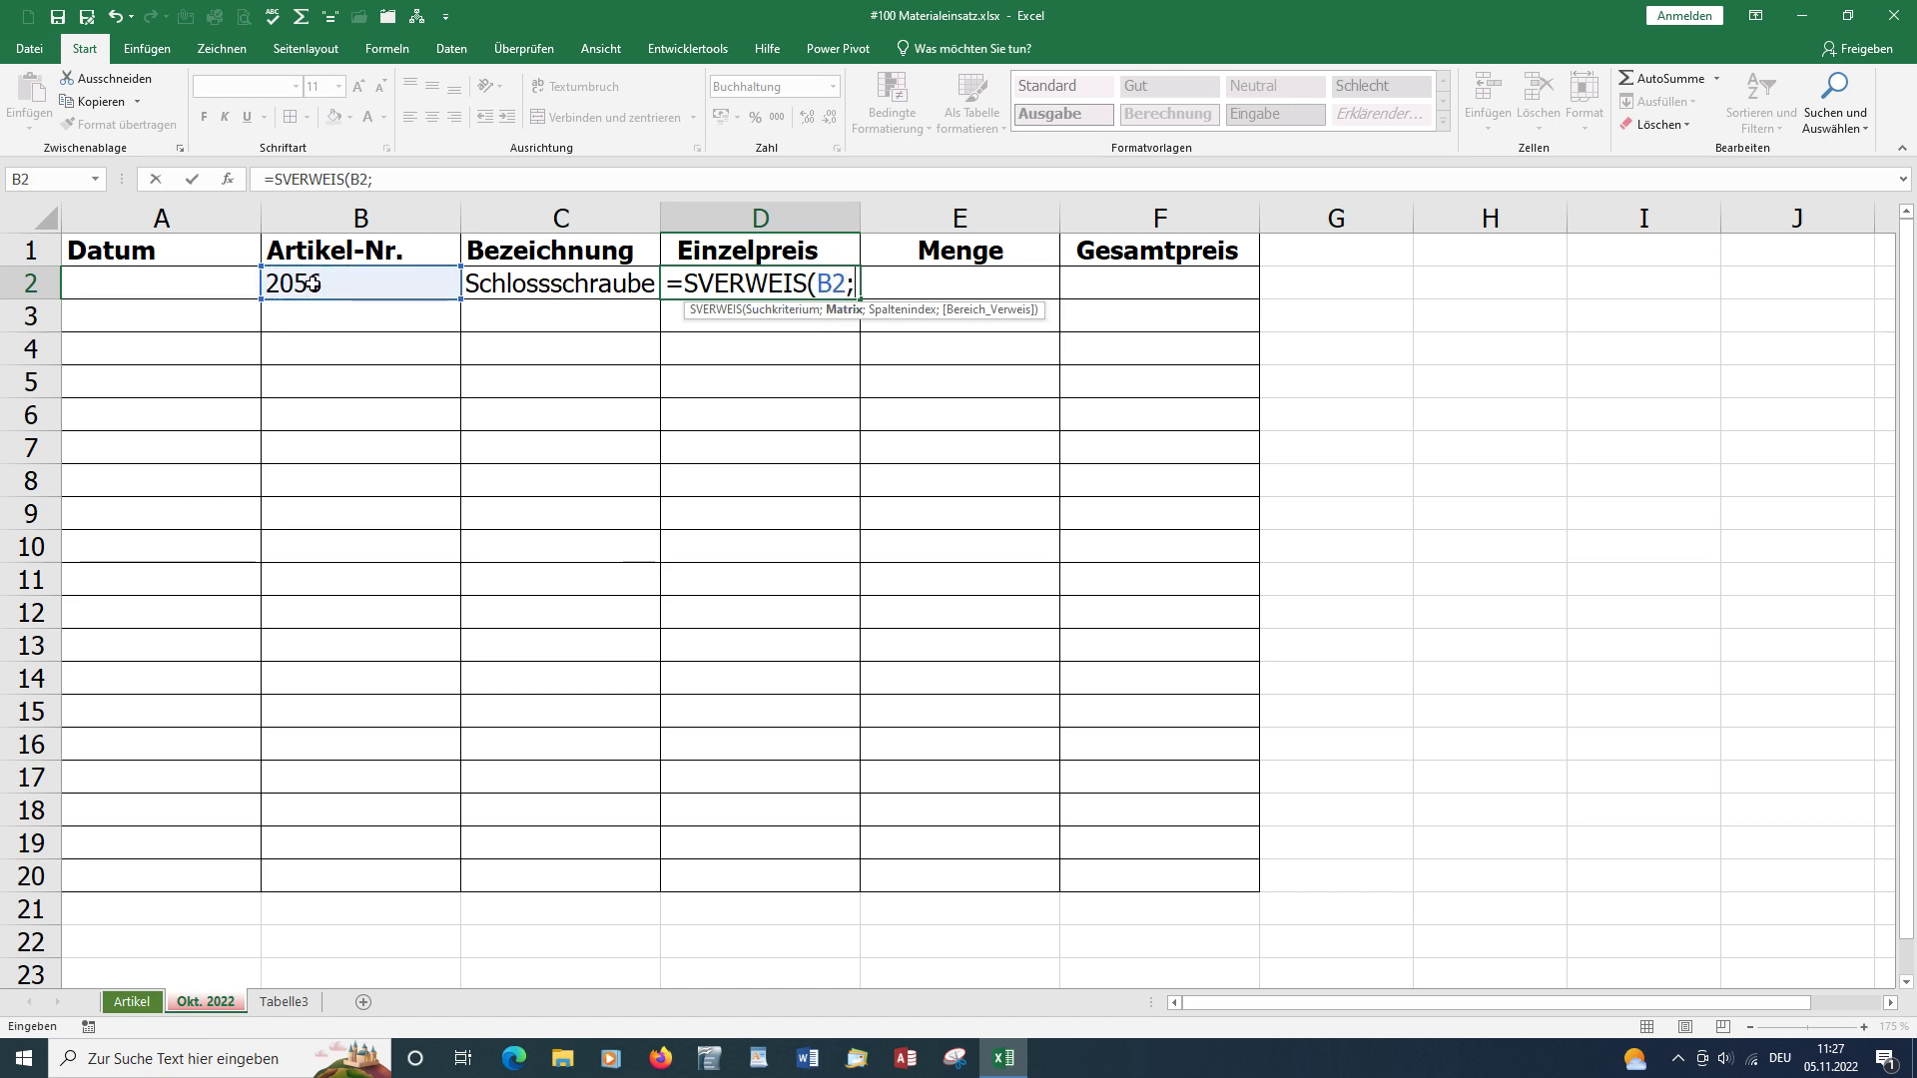
text(;)
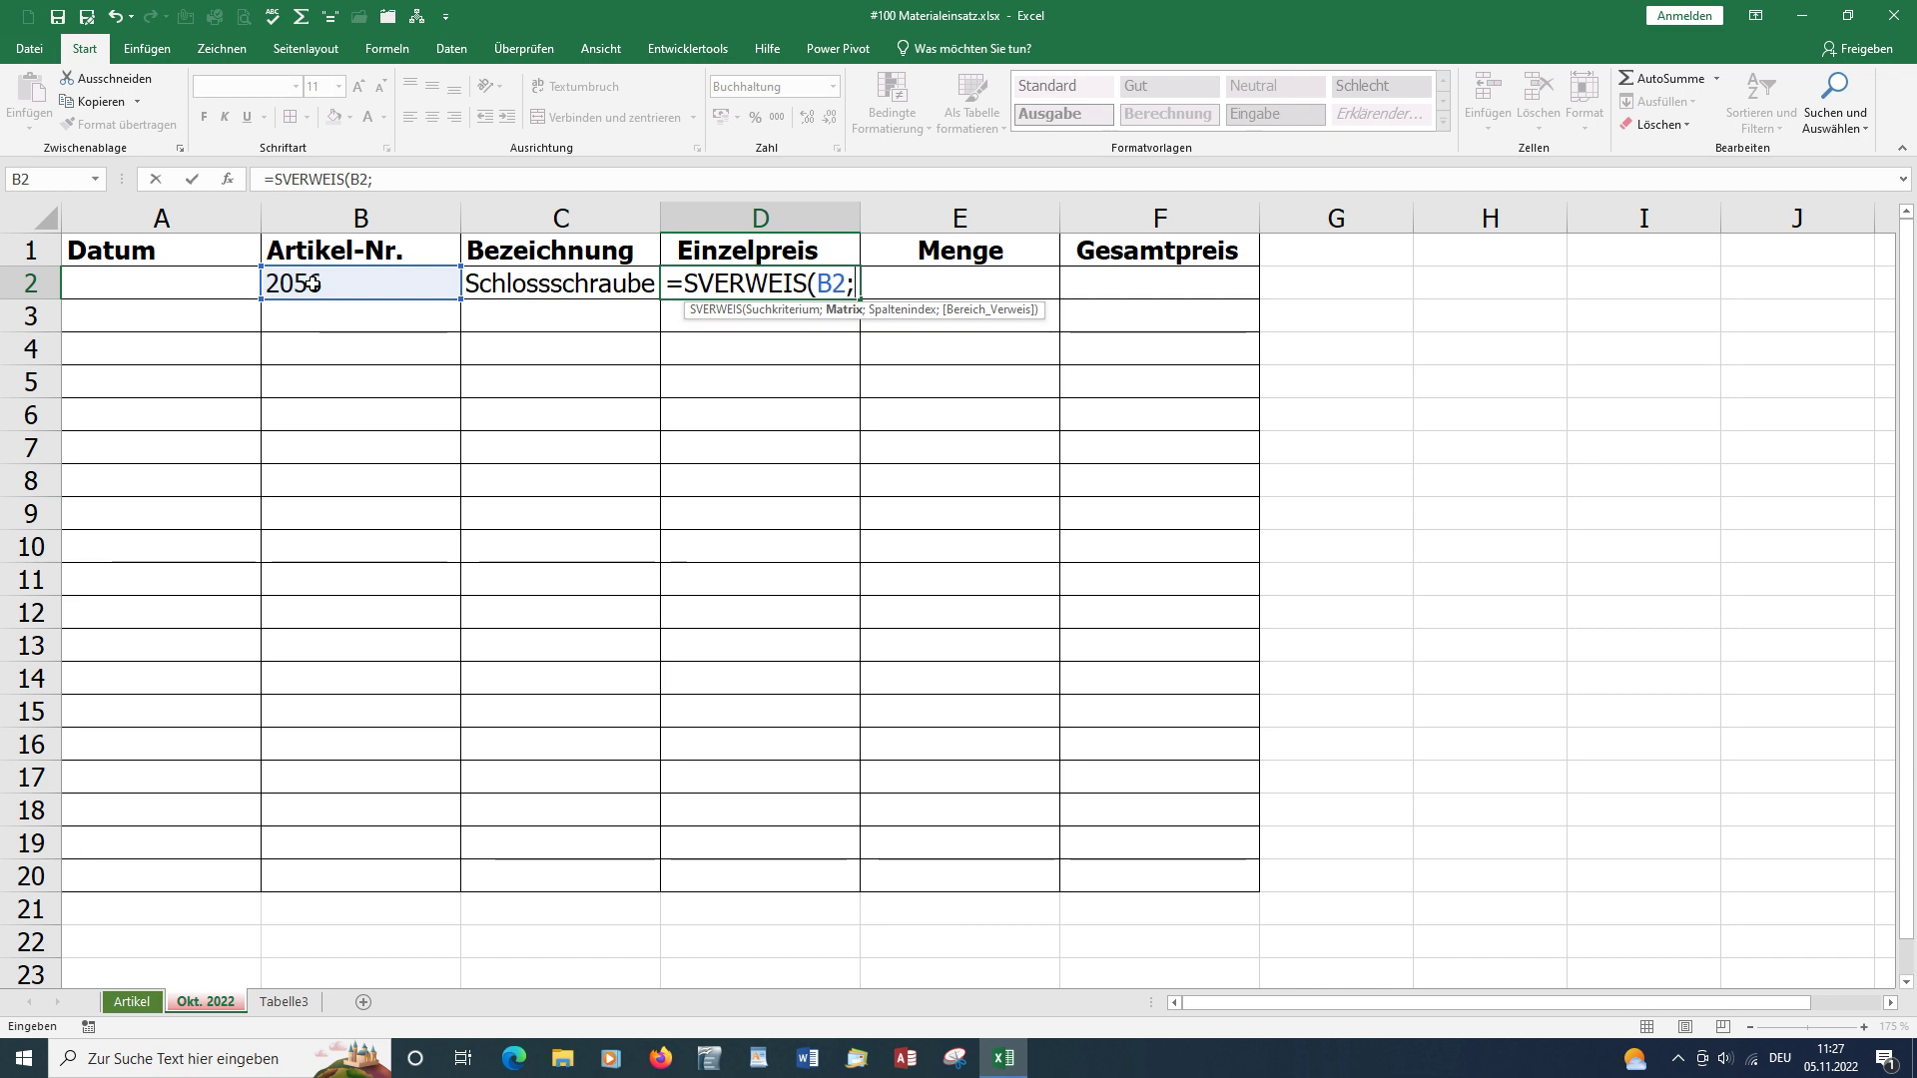
Complete D2's lookup with Artikel!$A$2:$C$8, column 3 and FALSCH, showing 0,80 €
click(127, 1003)
mouse_move(121, 319)
mouse_down()
mouse_move(474, 334)
mouse_move(785, 609)
mouse_up()
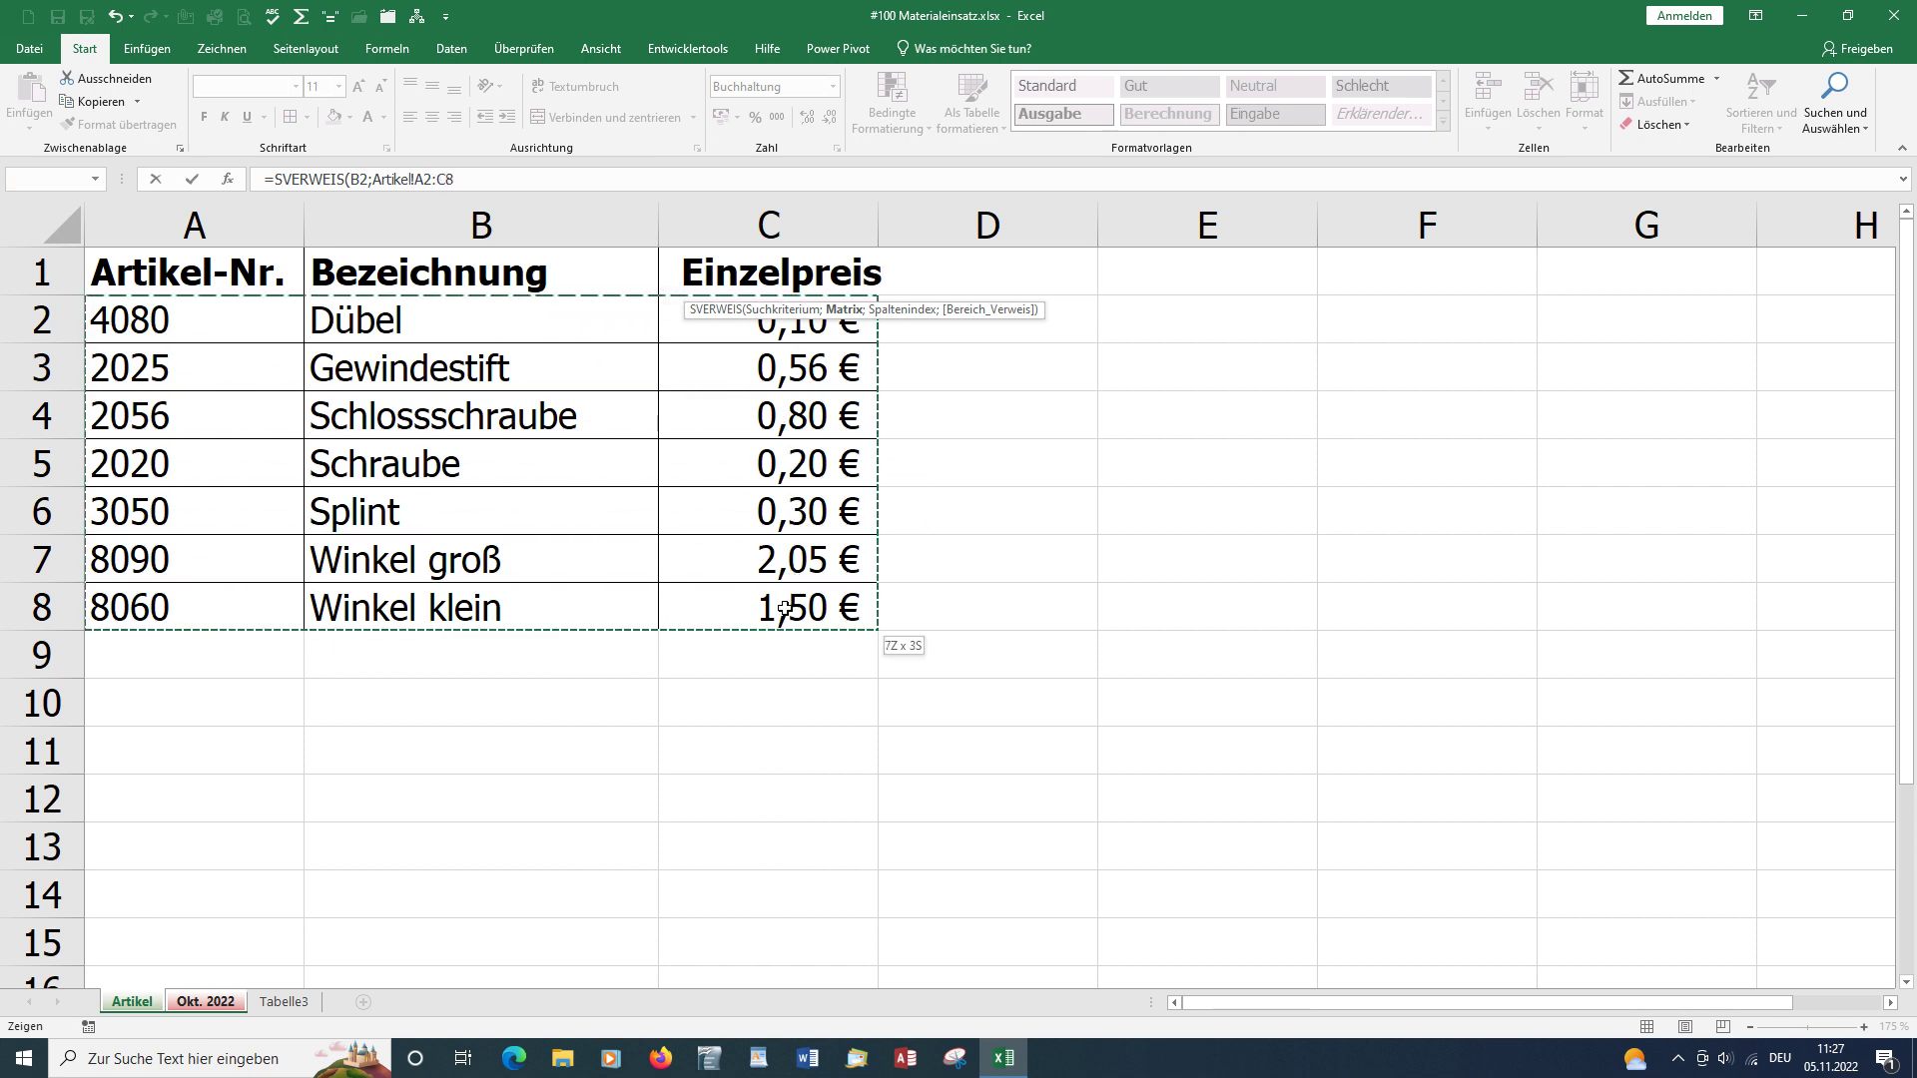
key(F4)
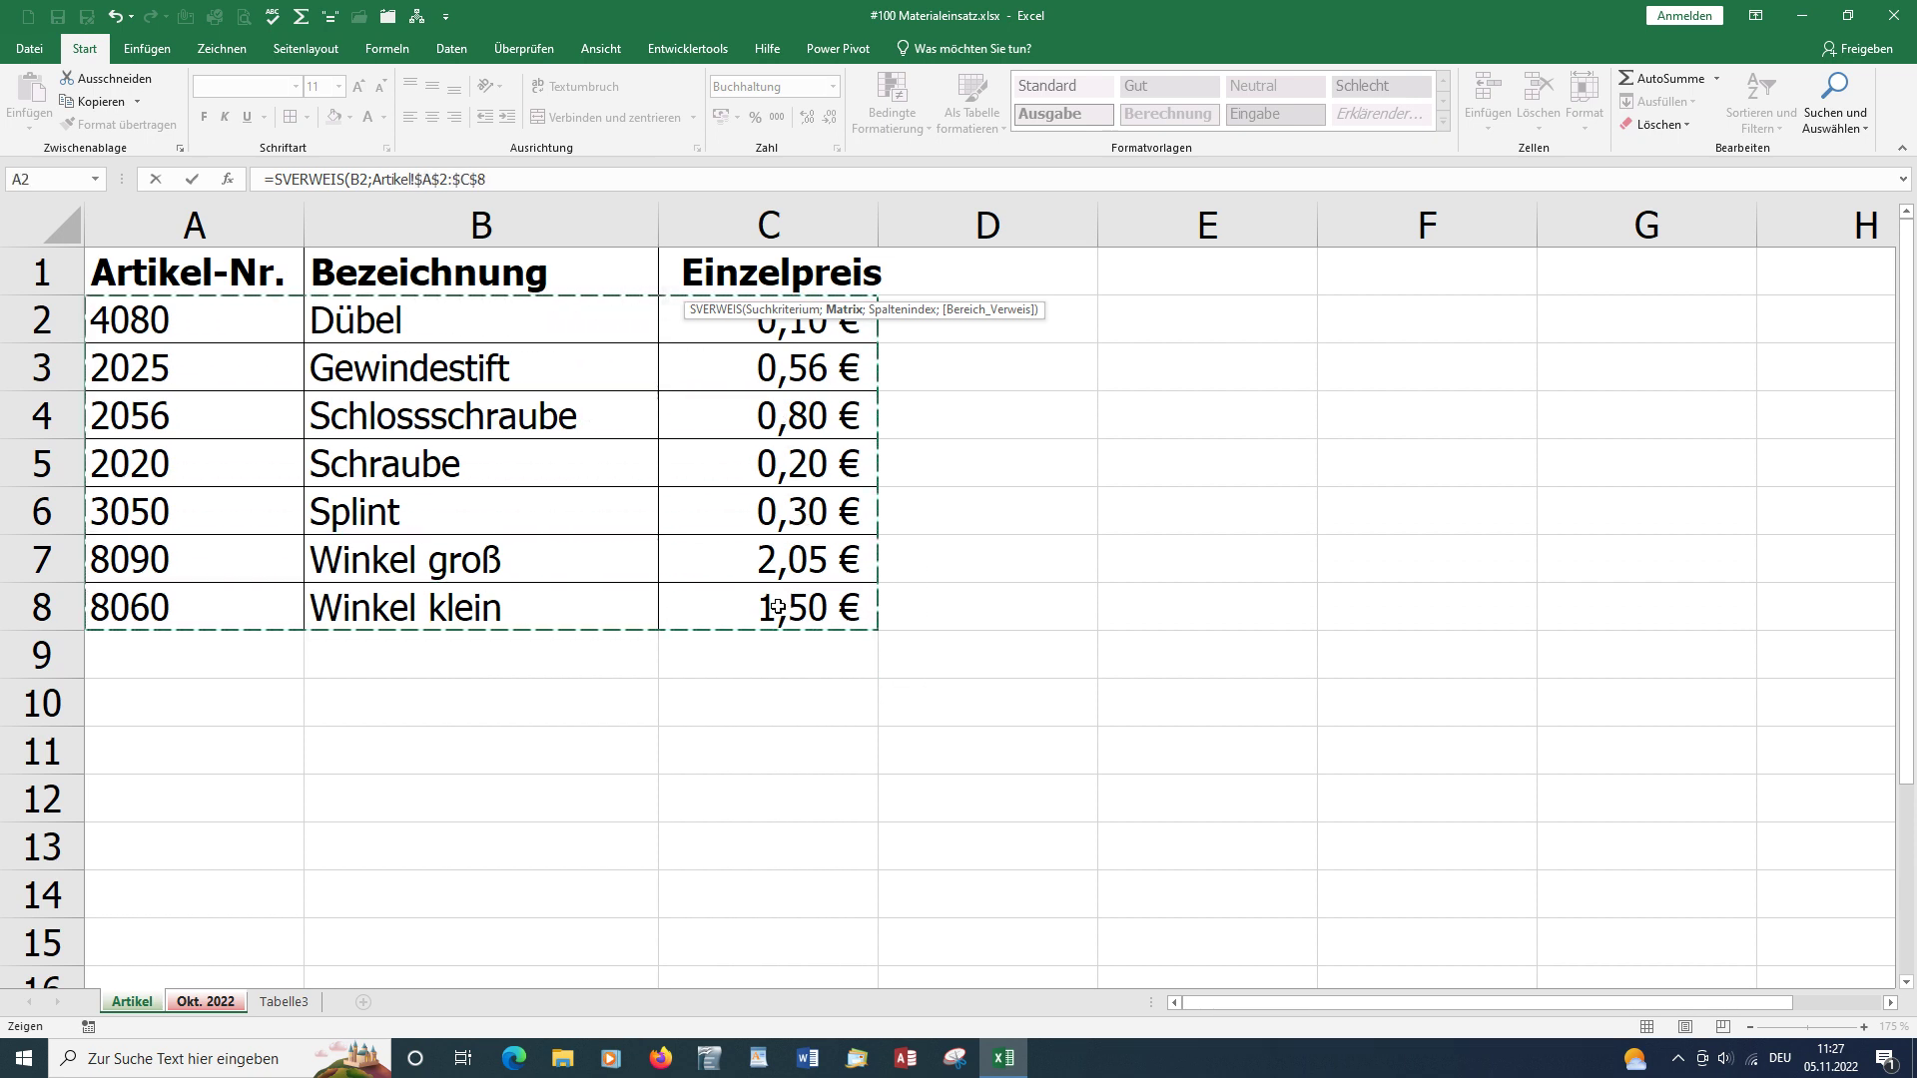
text(;)
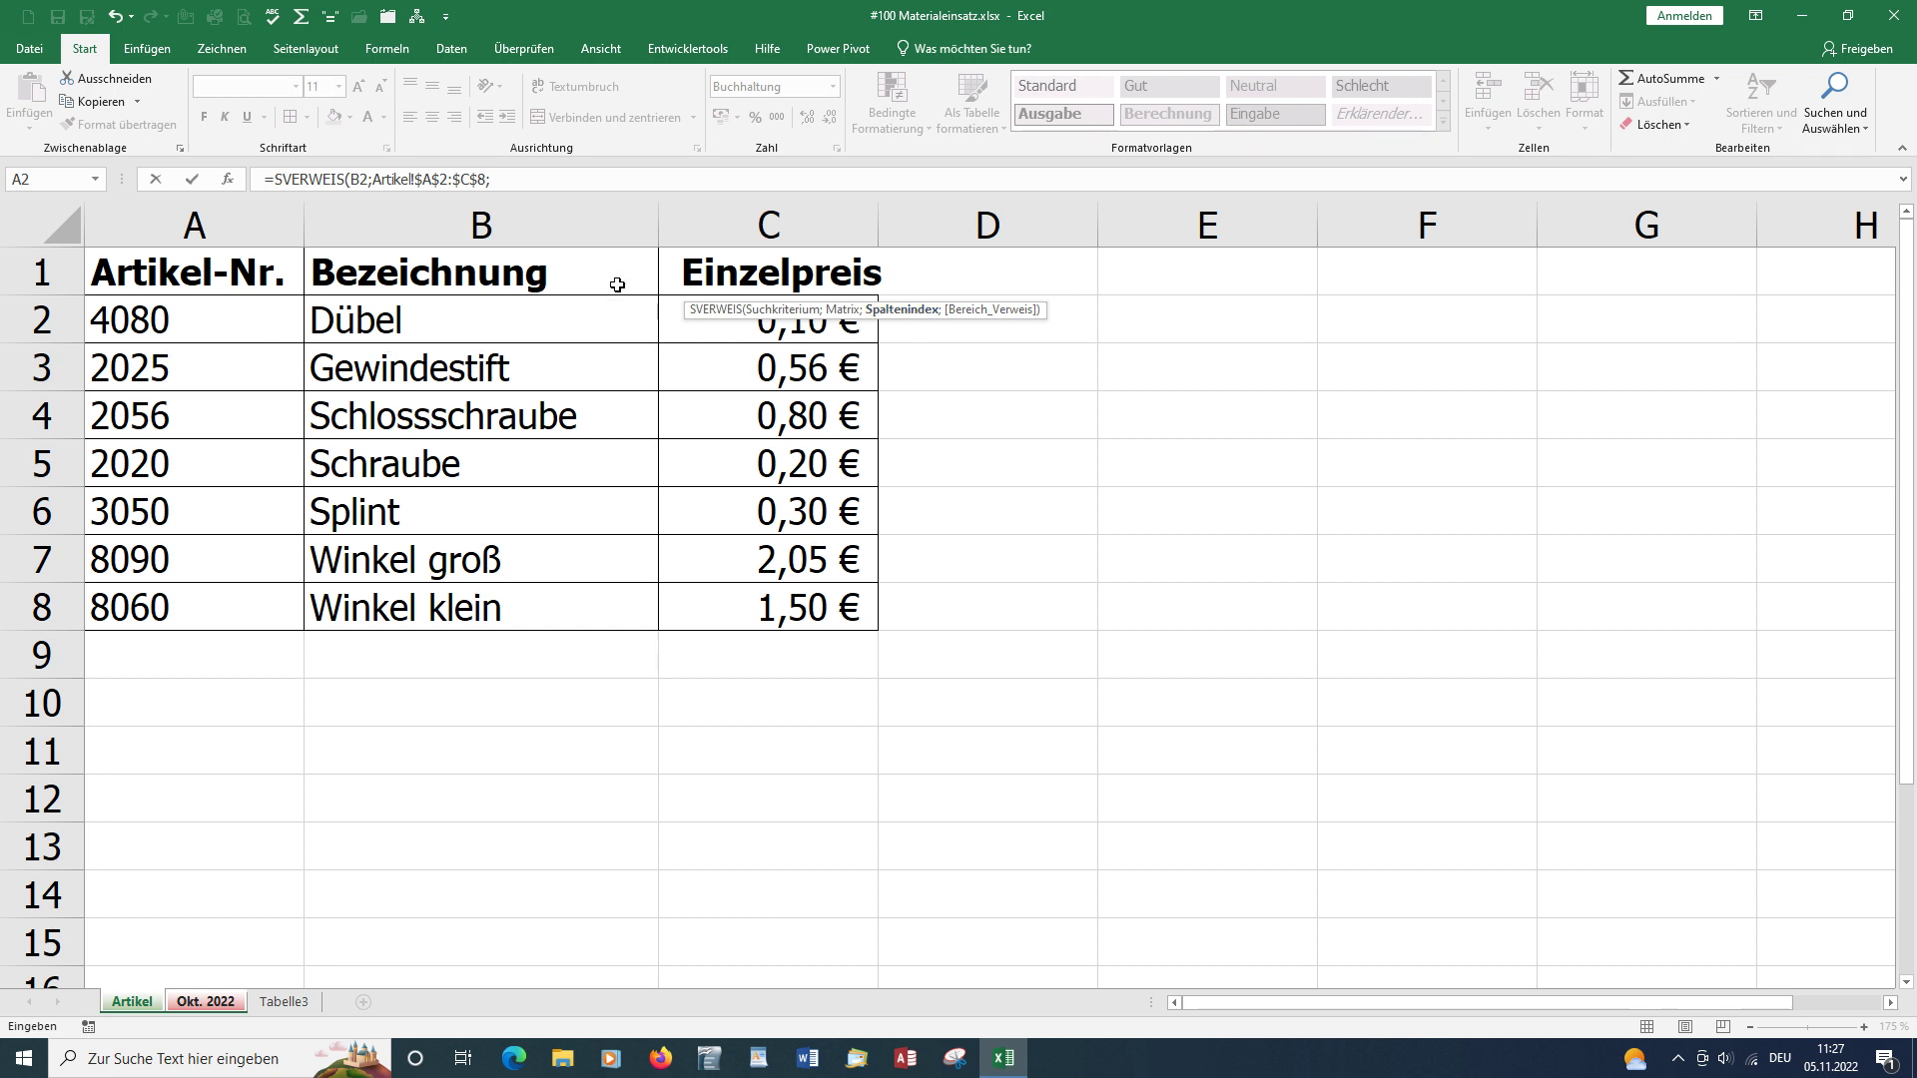
click(494, 175)
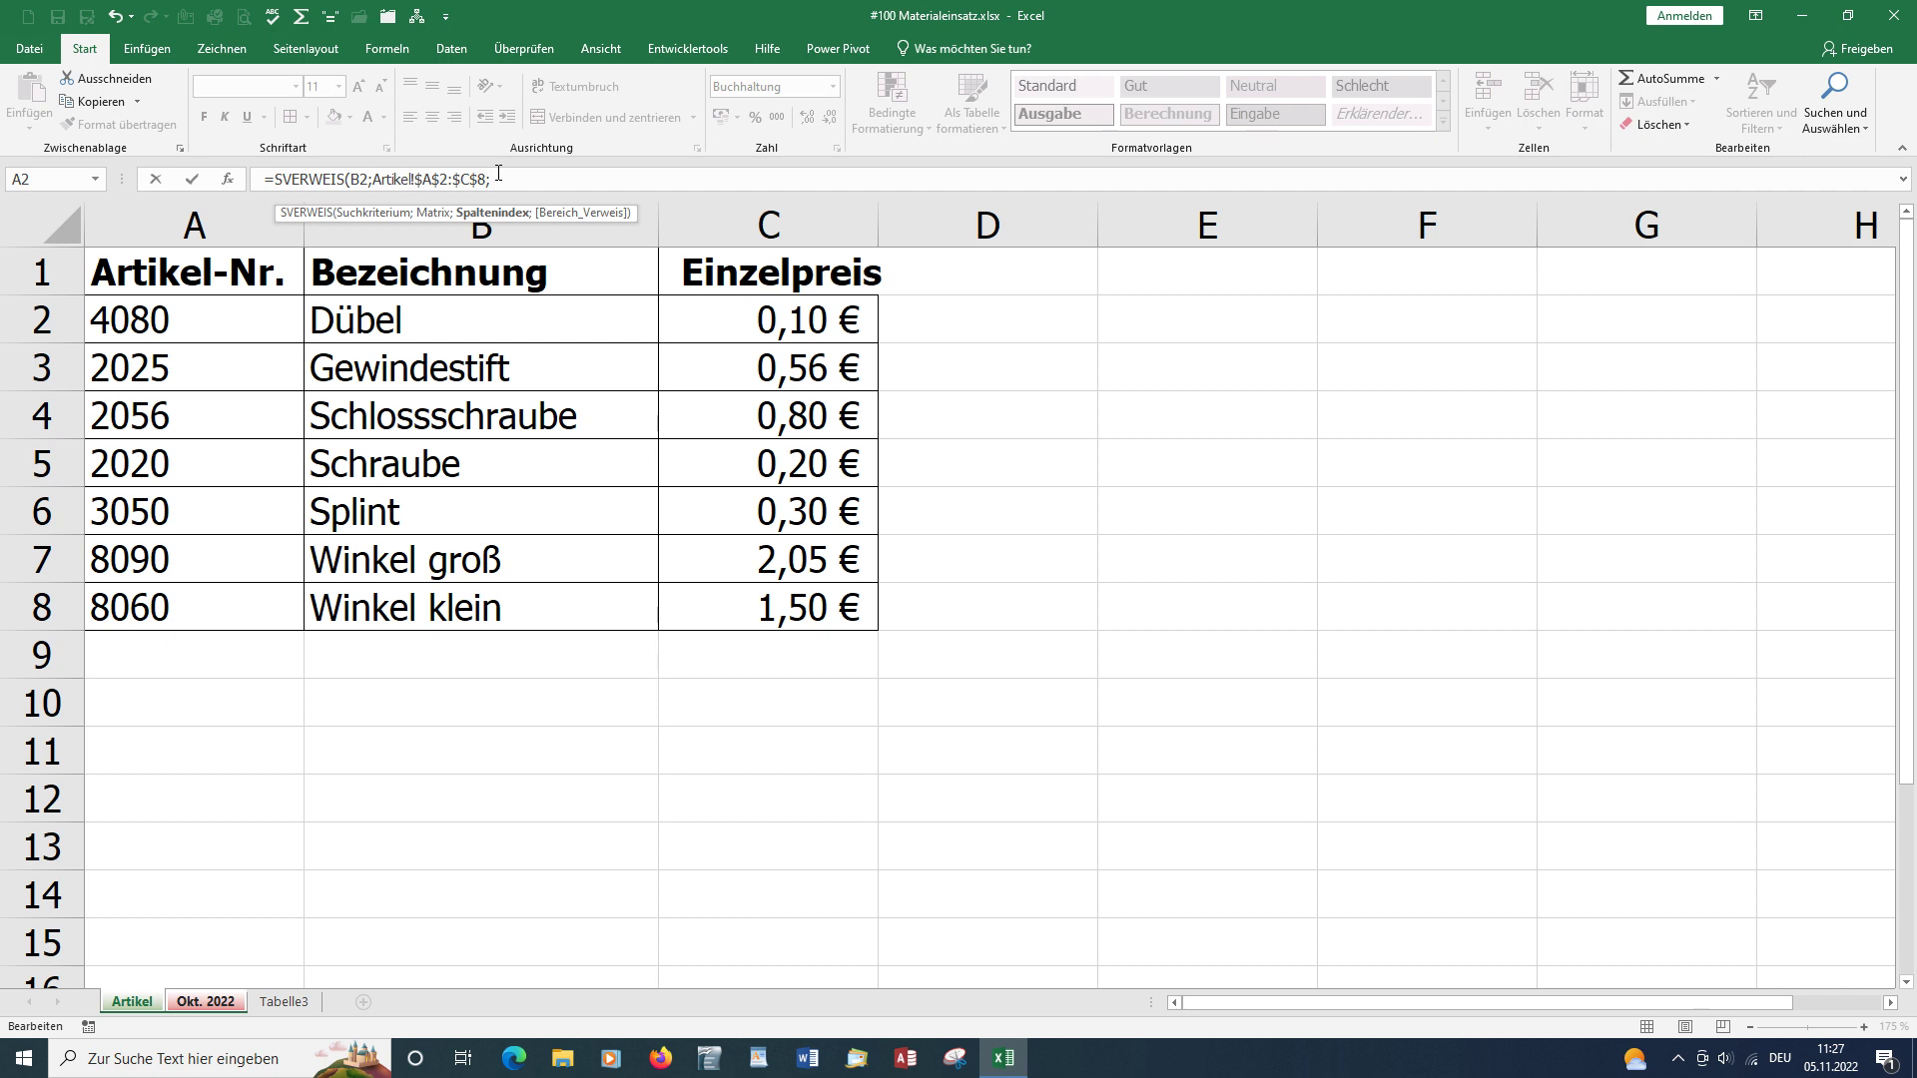
text(3;fa)
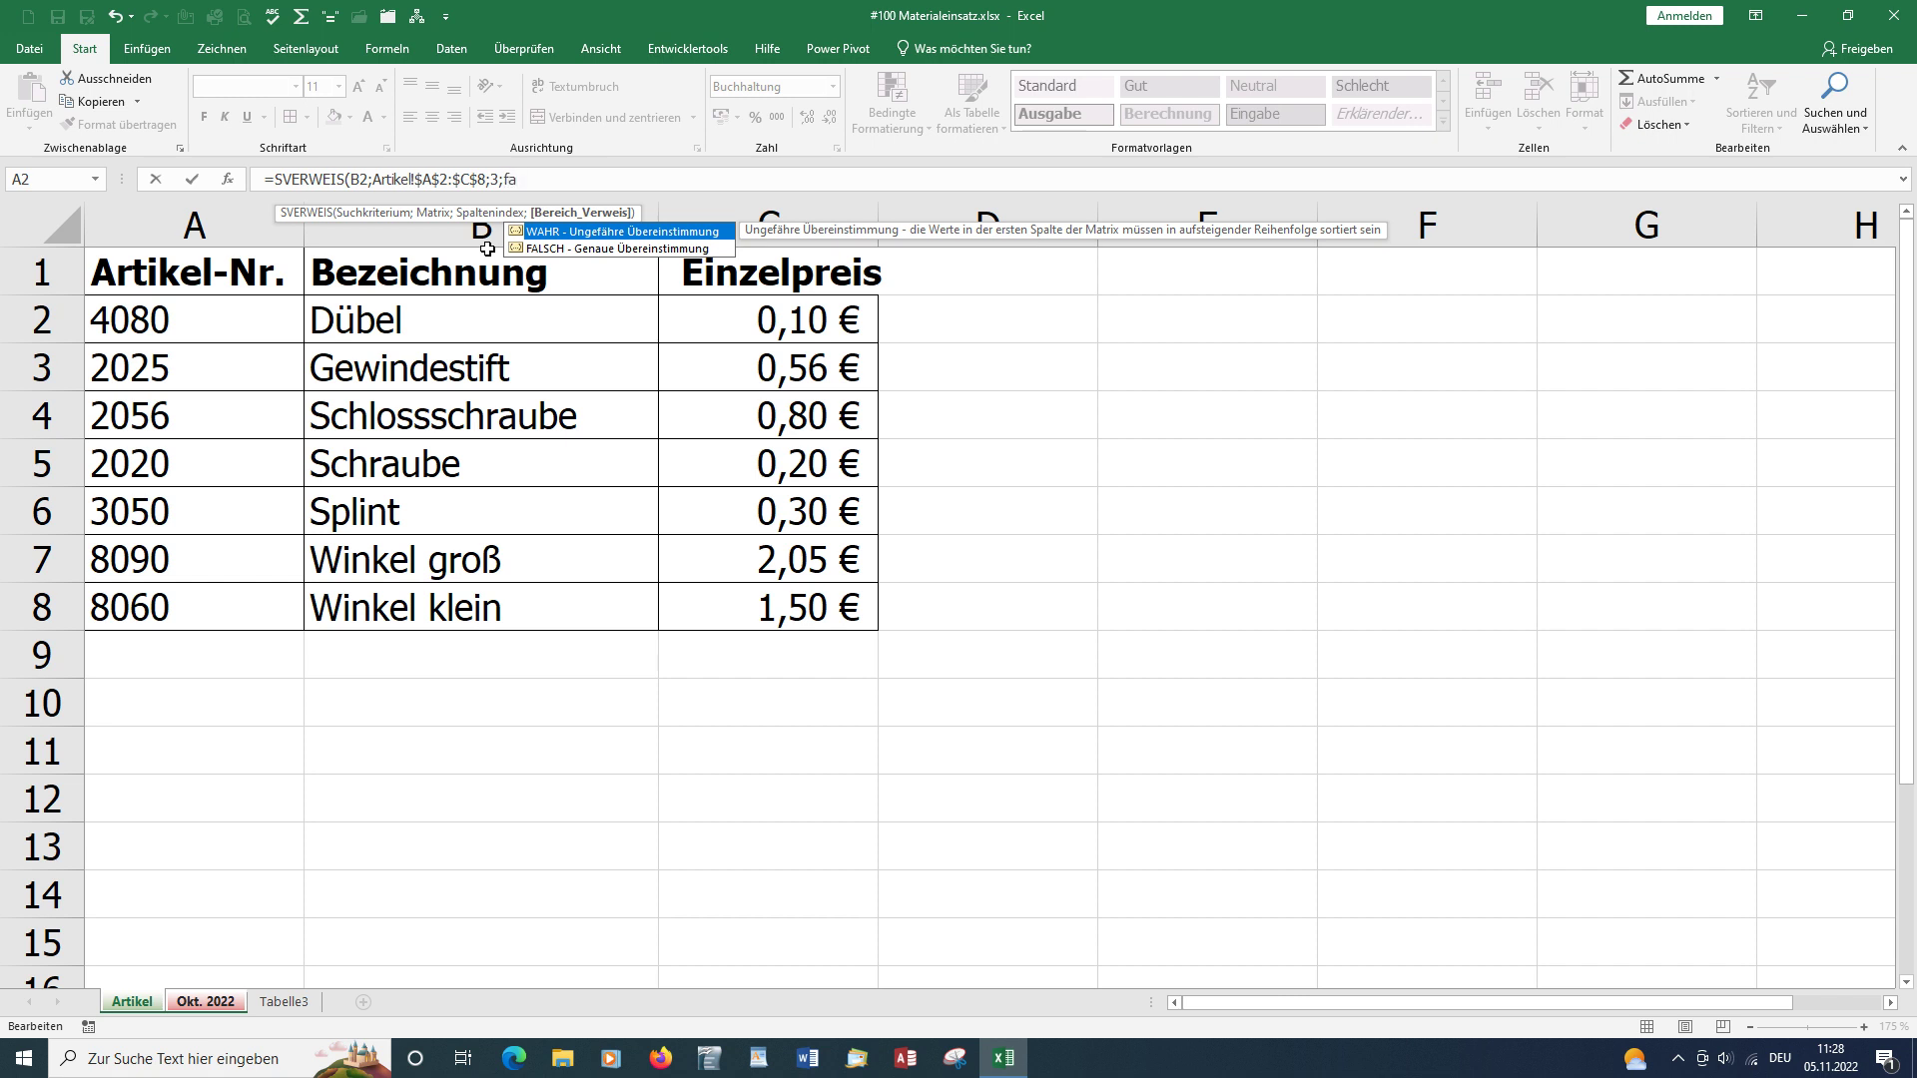
double_click(548, 247)
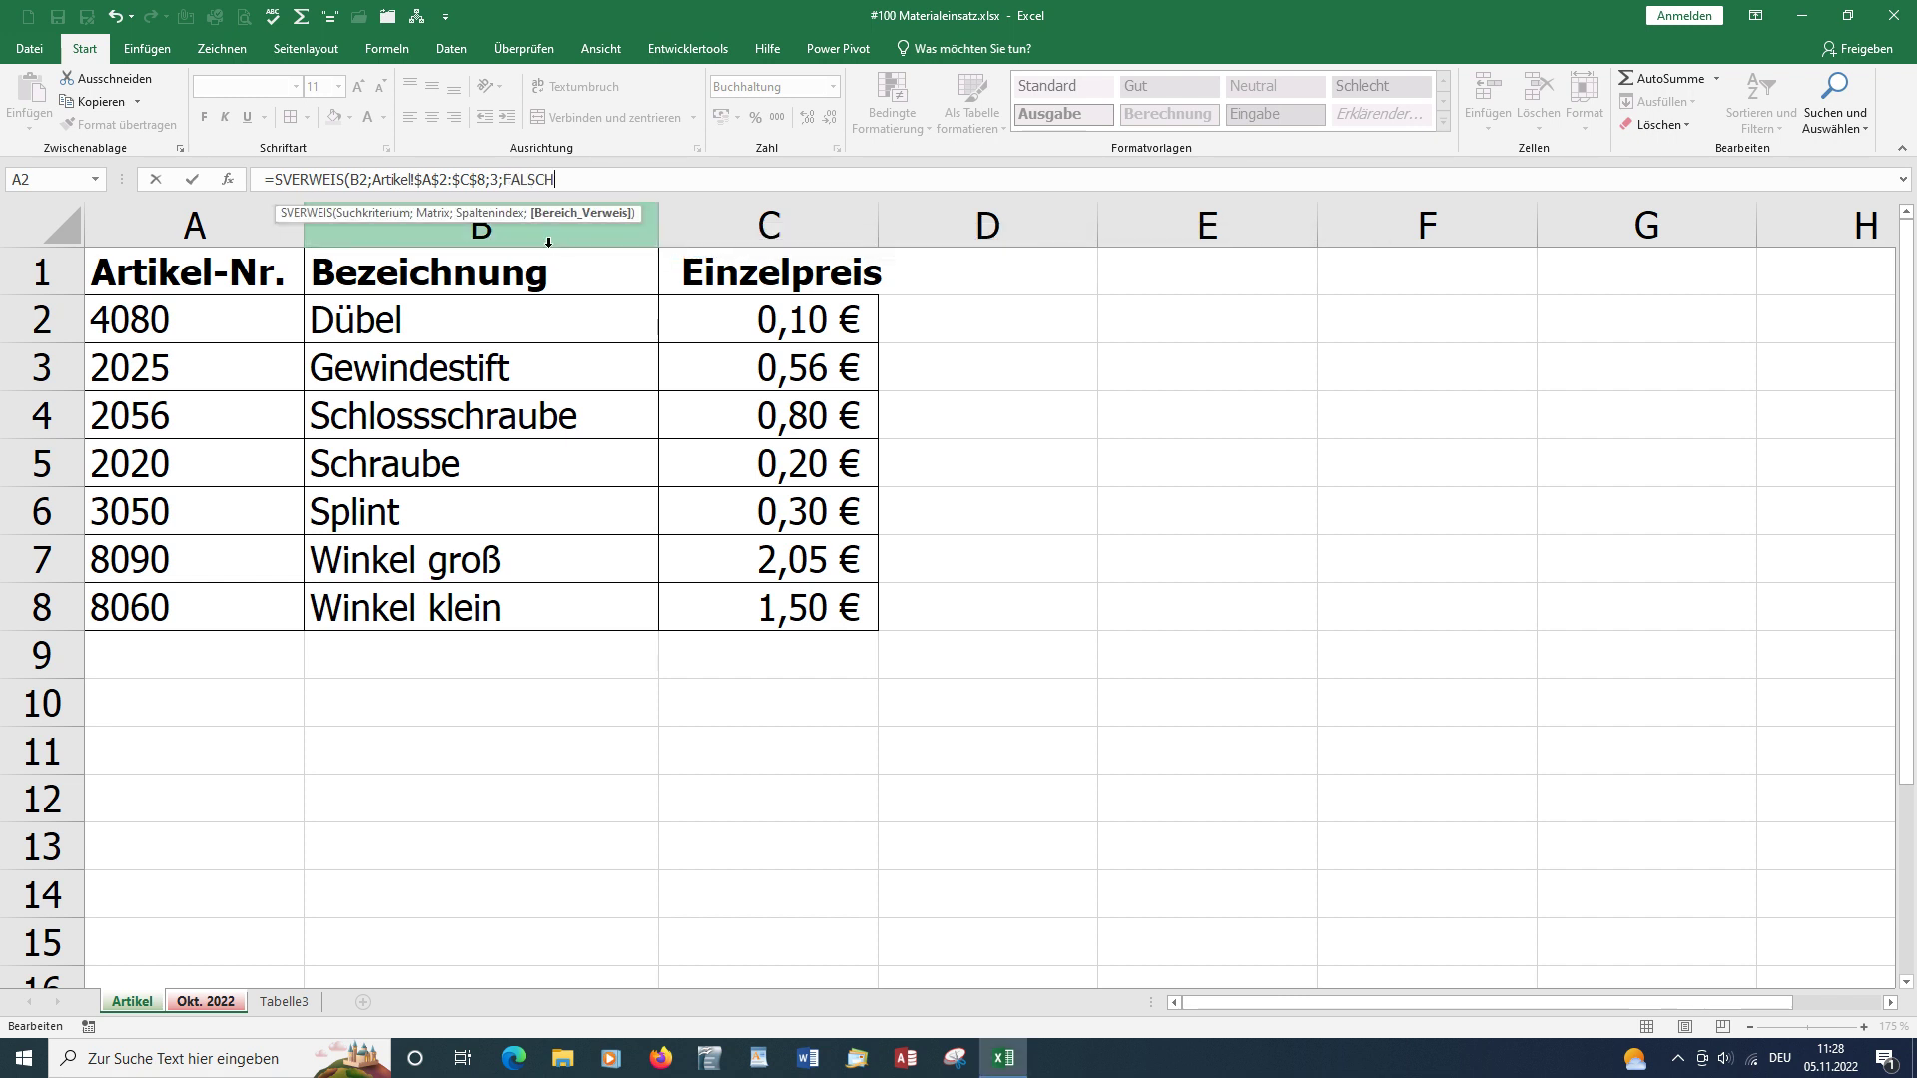
text())
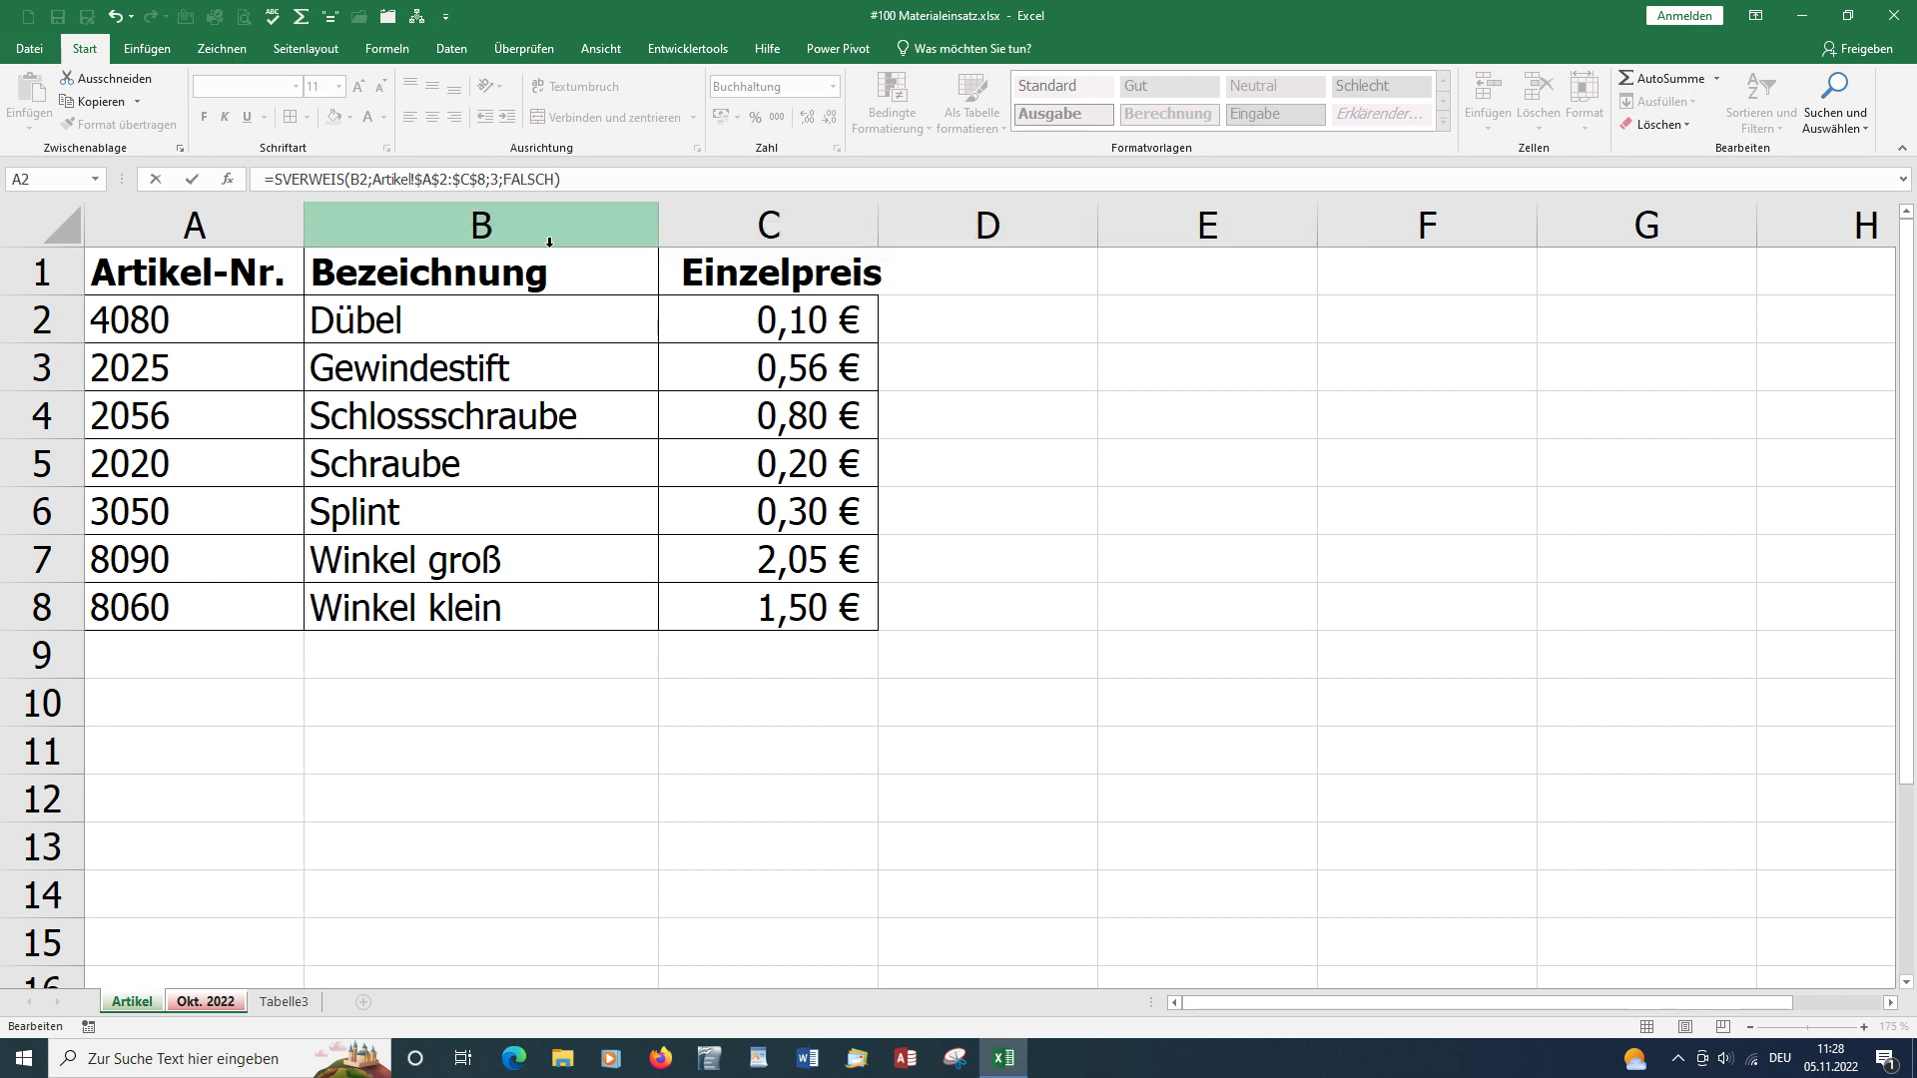
key(Return)
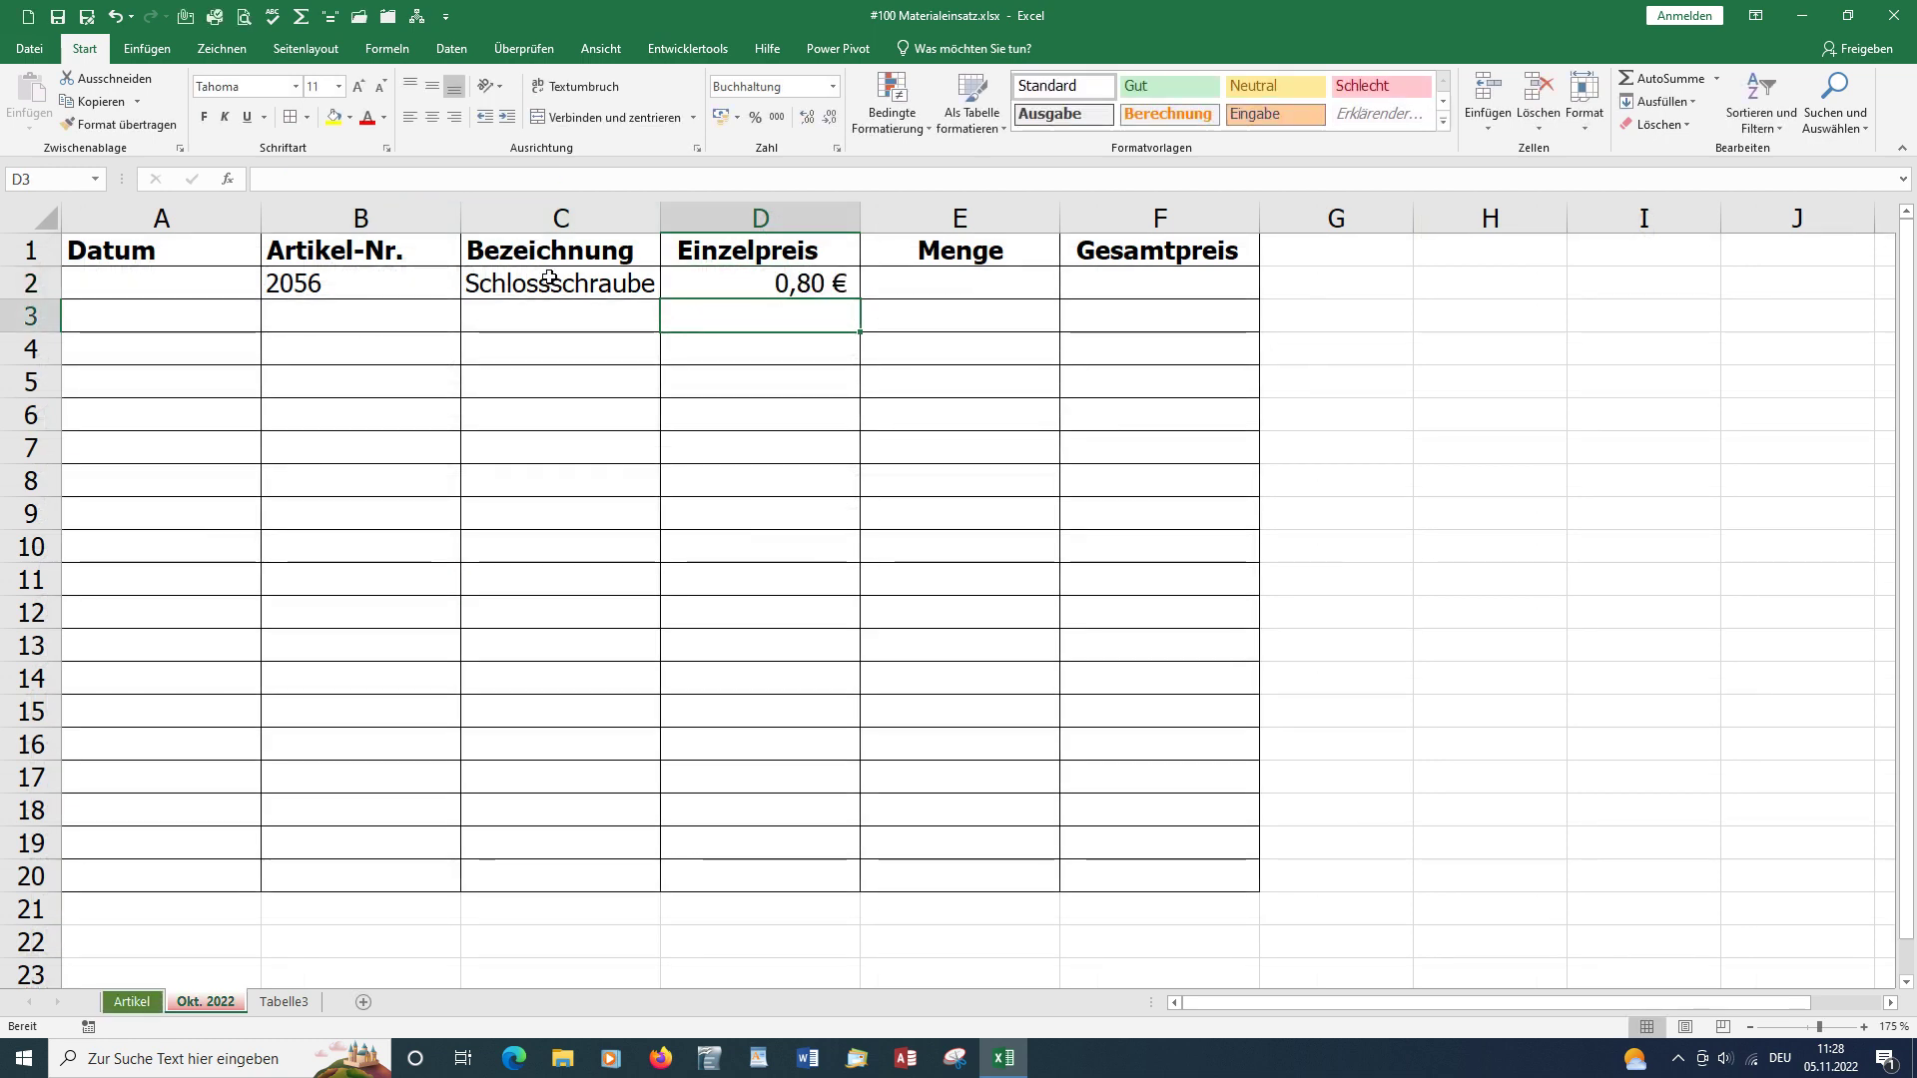
Copy the C2 and D2 SVERWEIS formulas down to row 20
click(551, 279)
drag(659, 299, 659, 887)
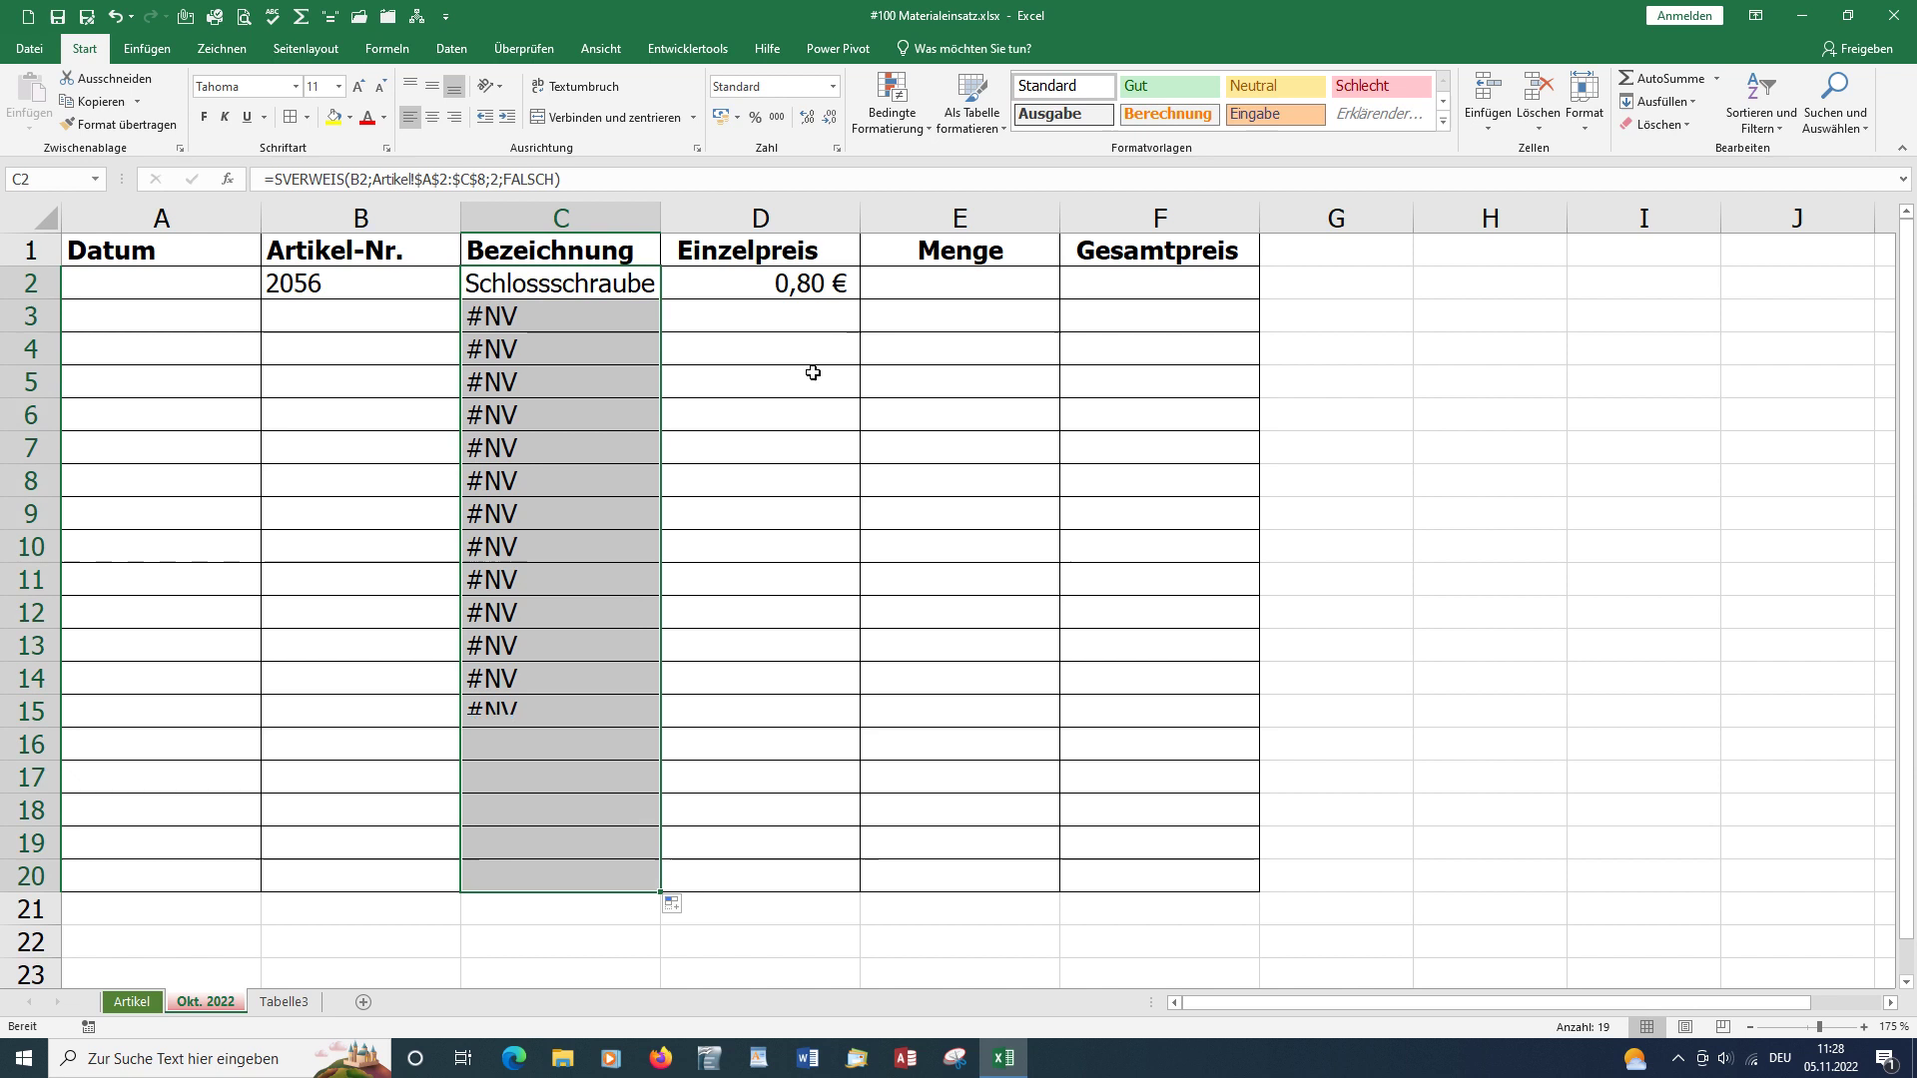
click(789, 281)
double_click(859, 299)
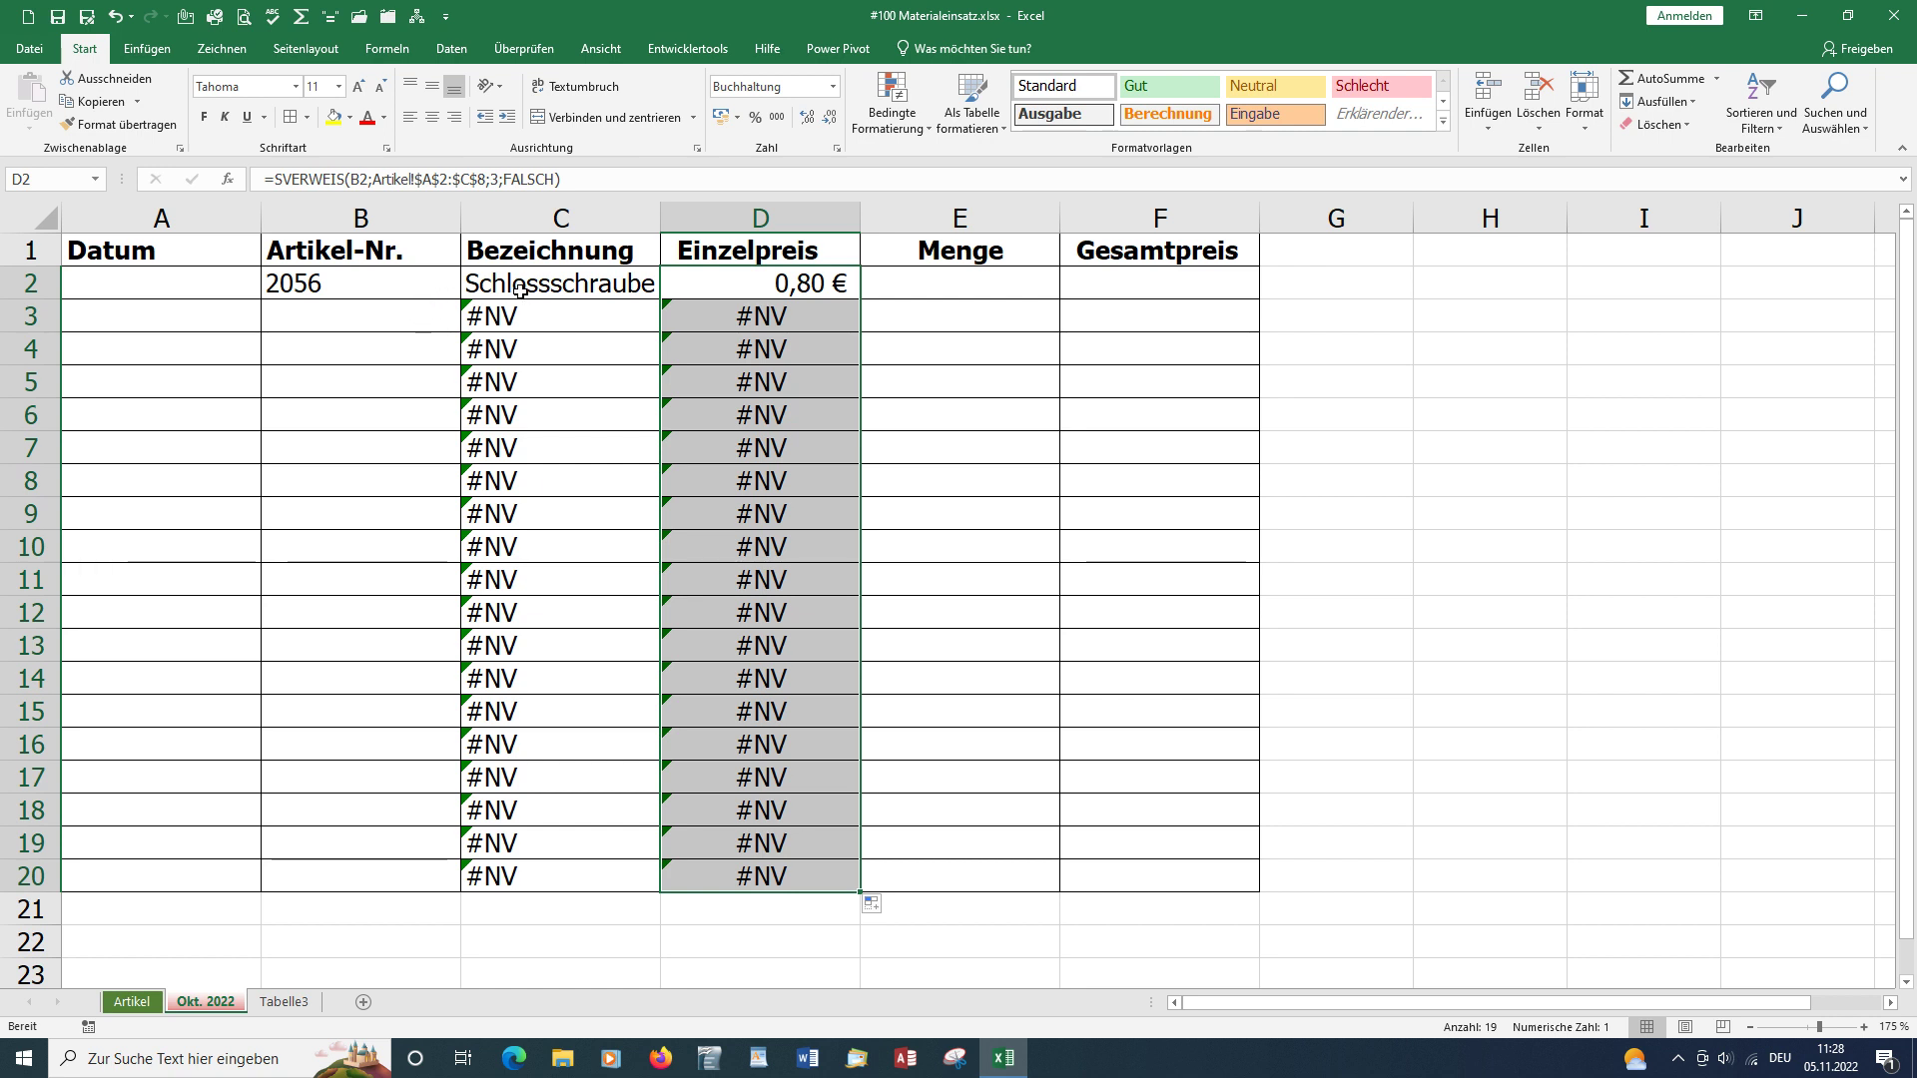
click(513, 284)
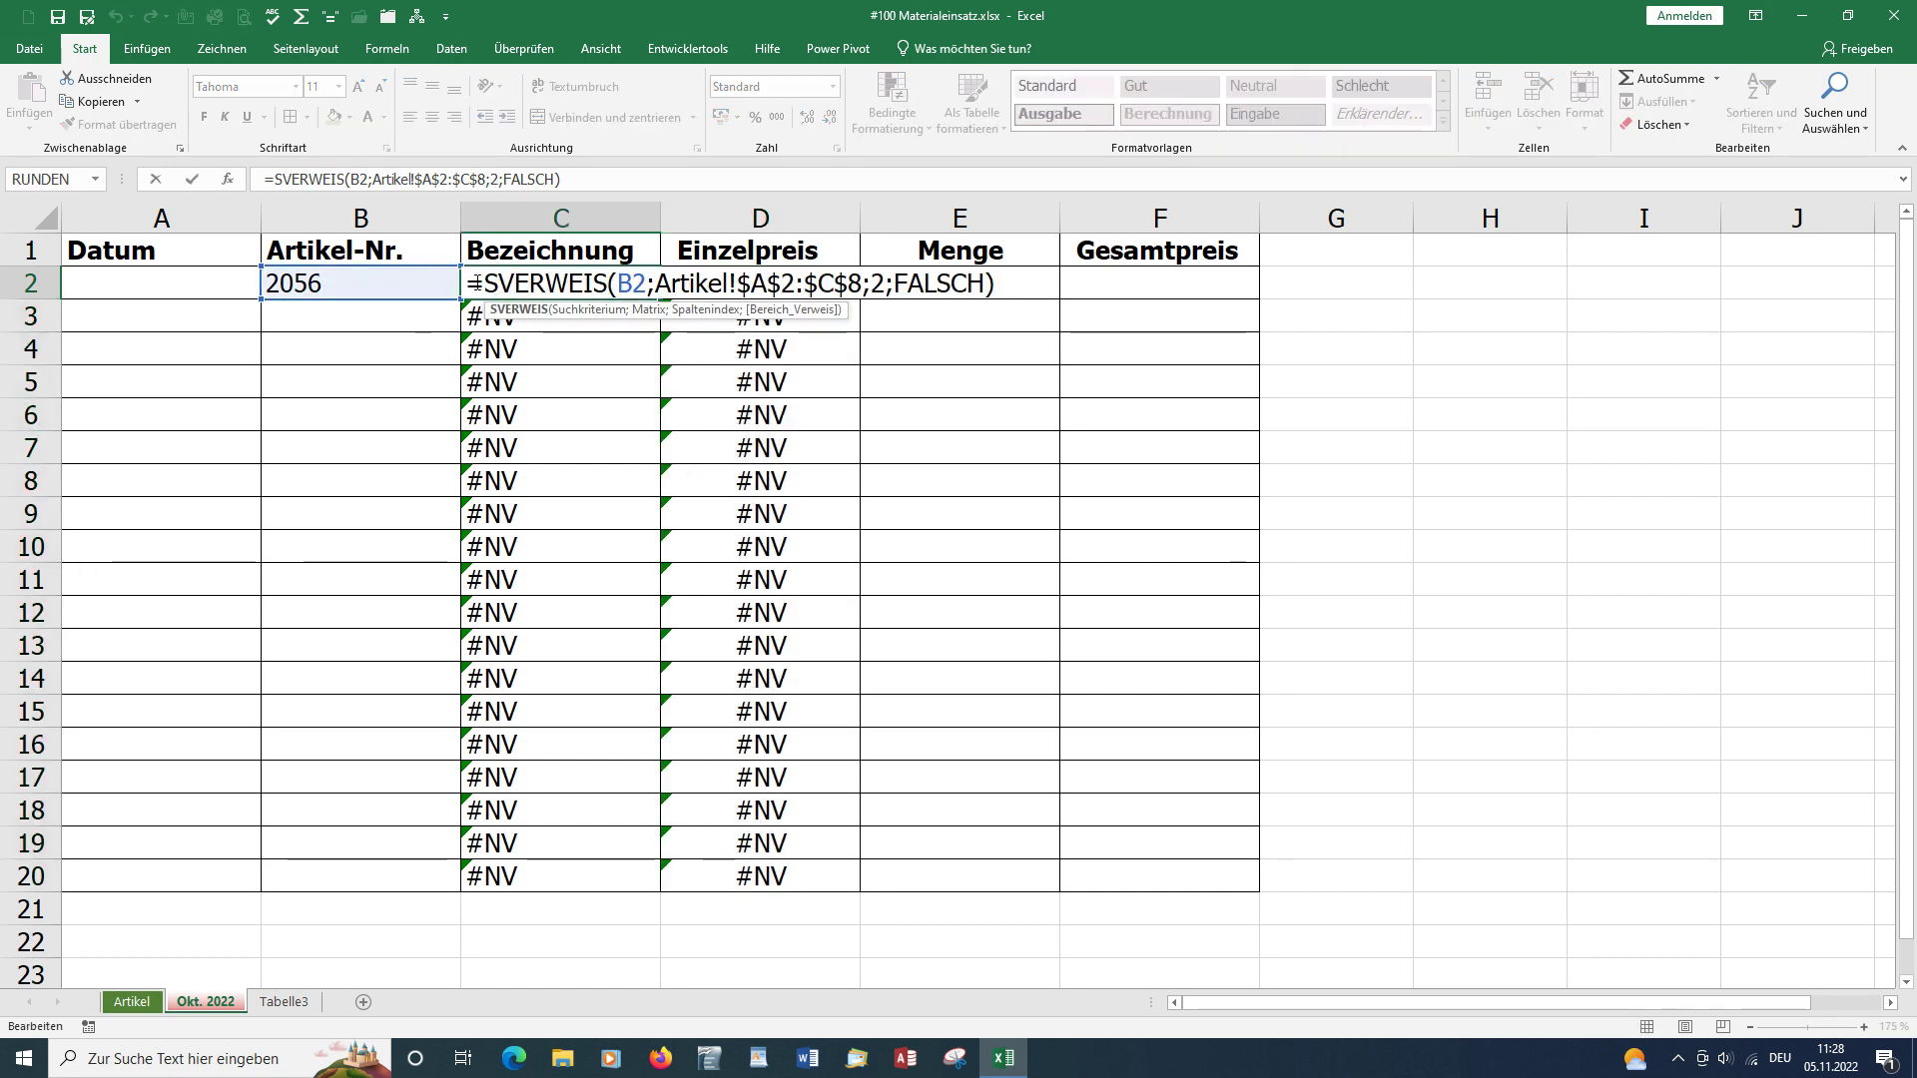
Enter article number 3050 in B3 after checking the Artikel list
click(951, 386)
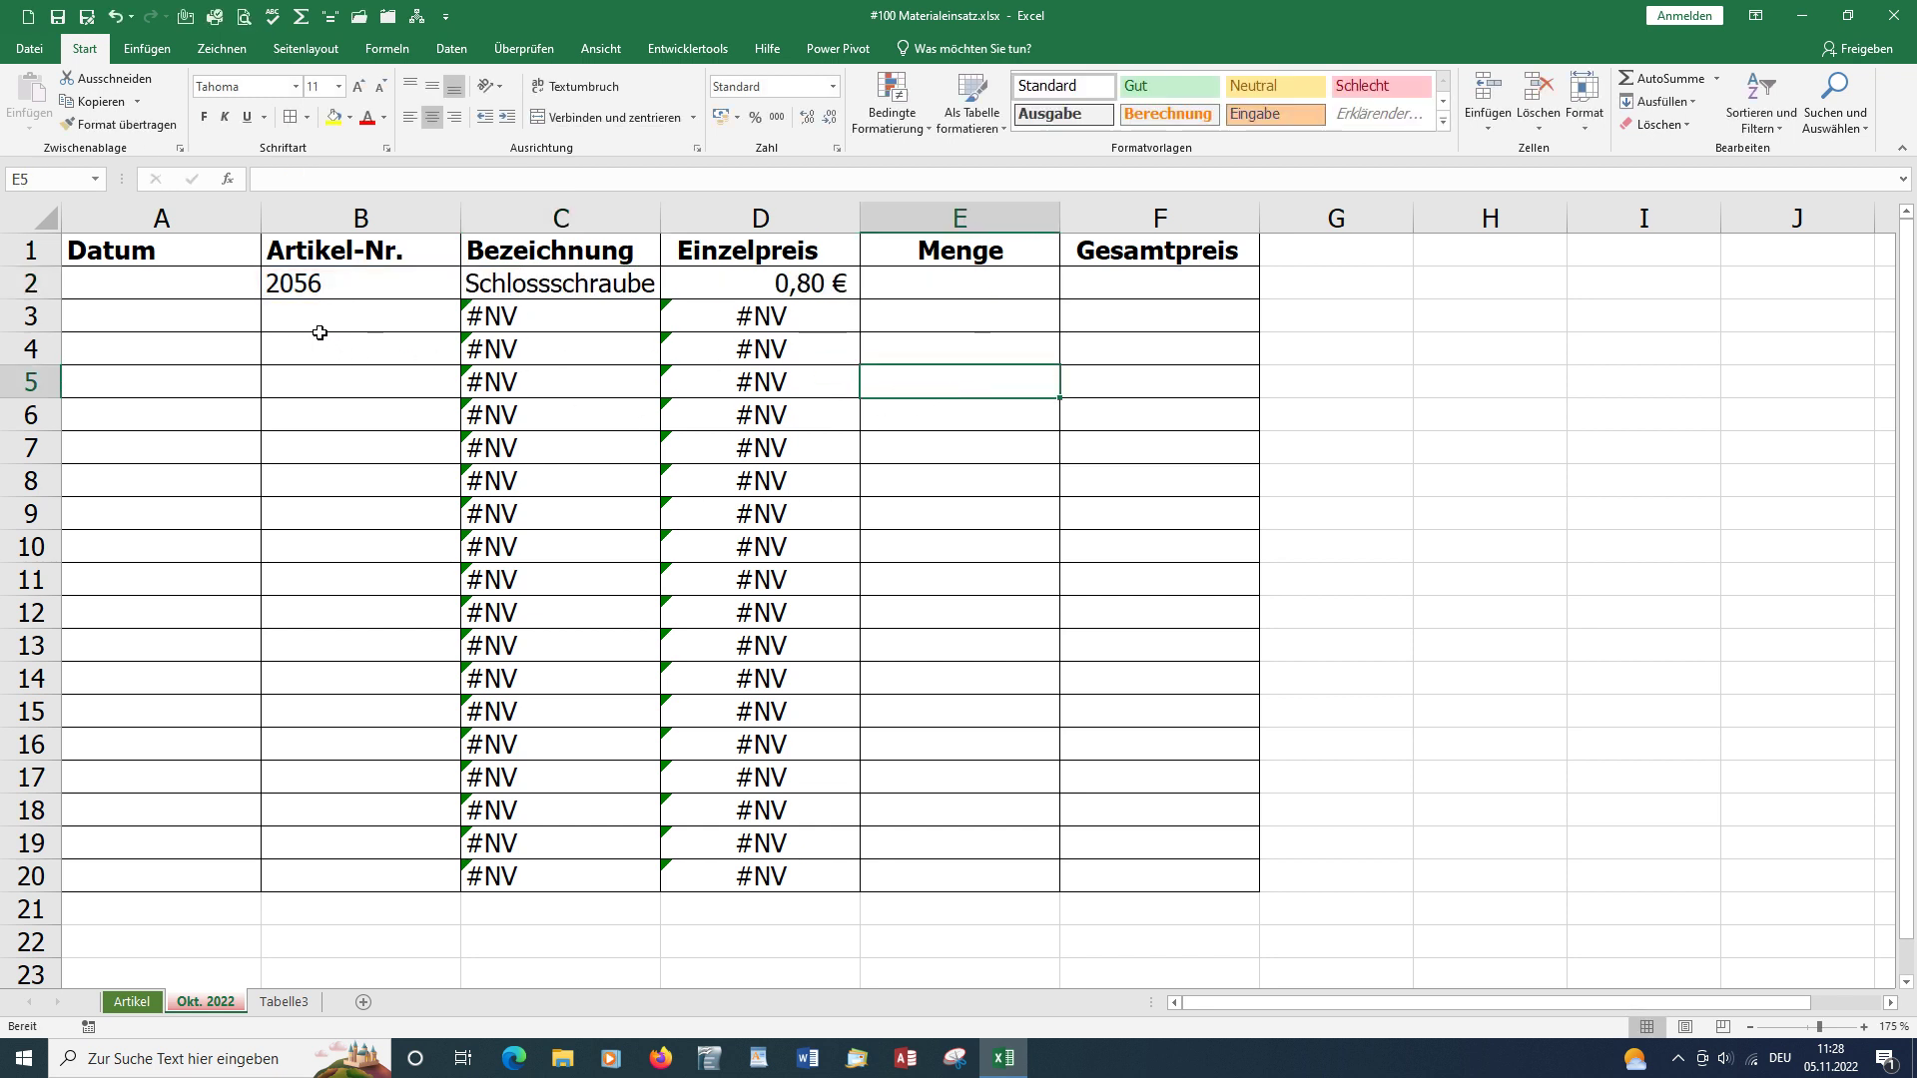
click(319, 333)
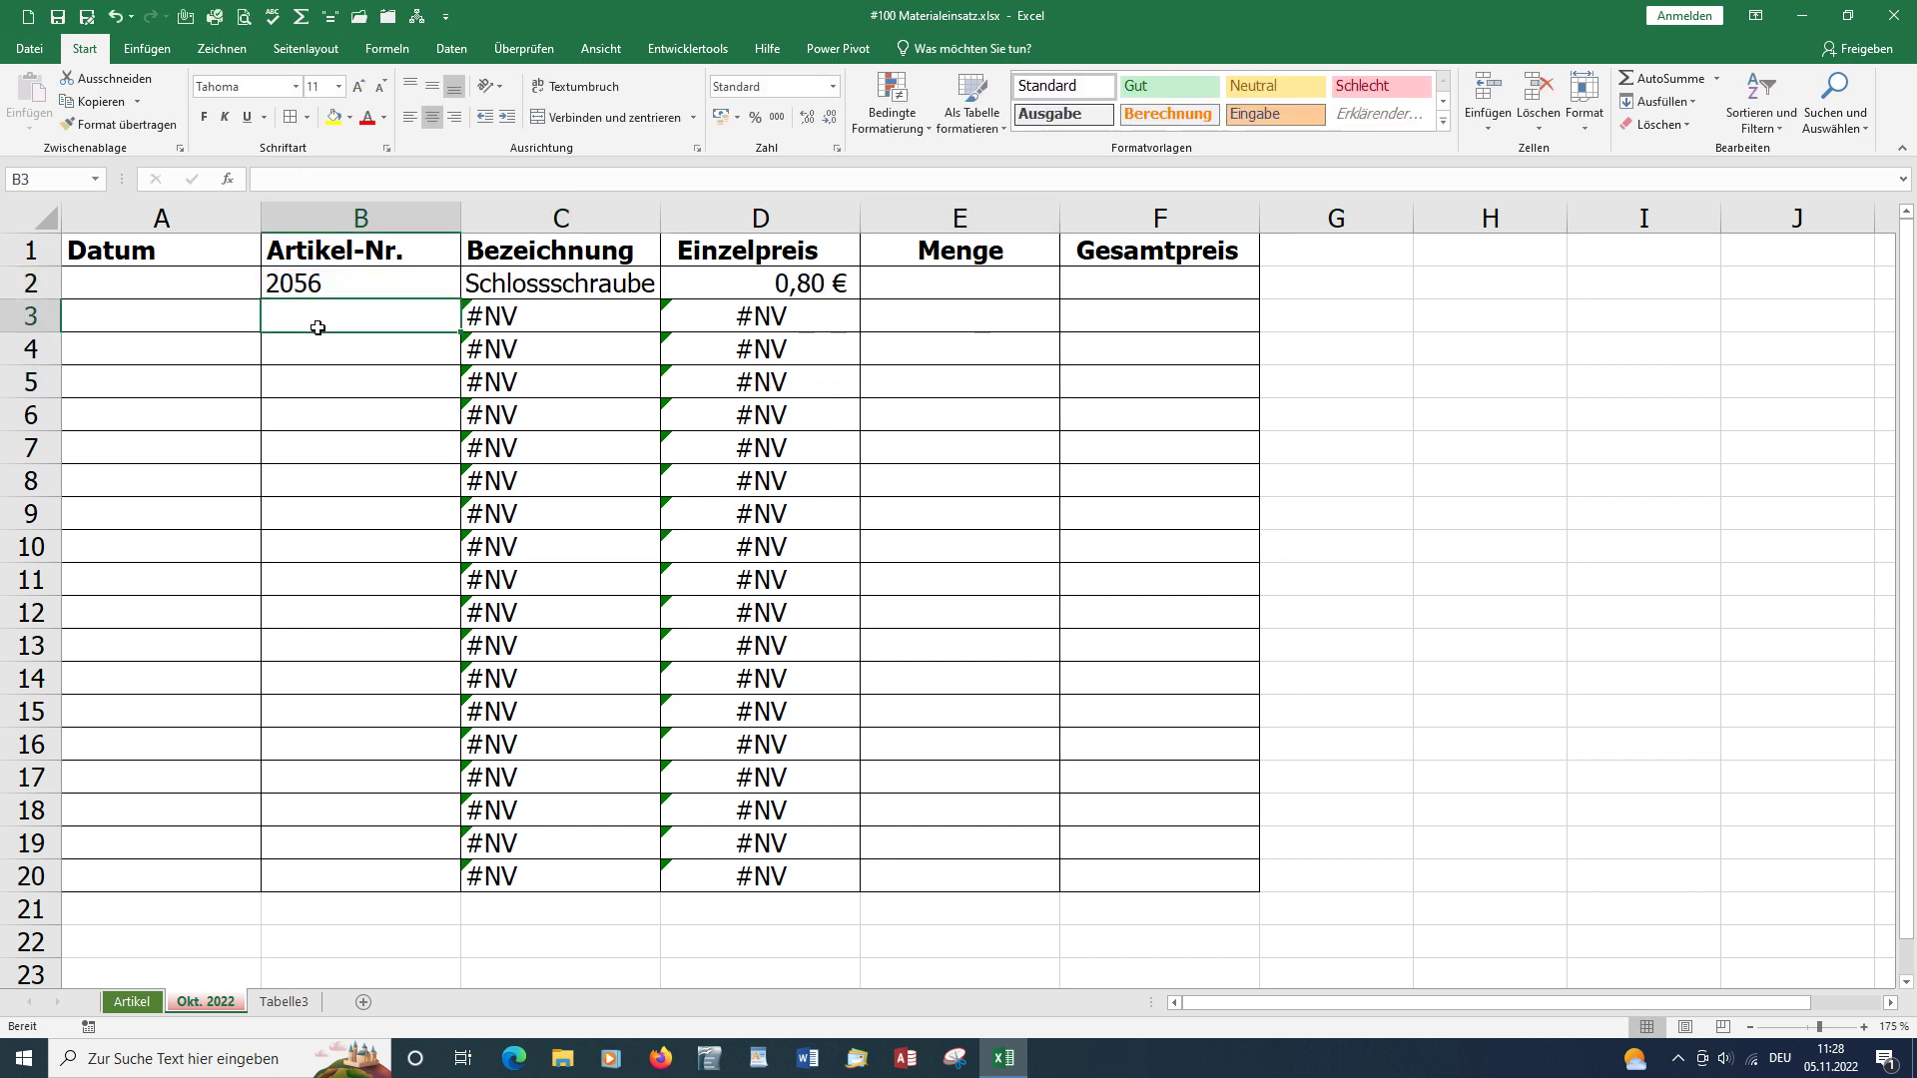
click(134, 1004)
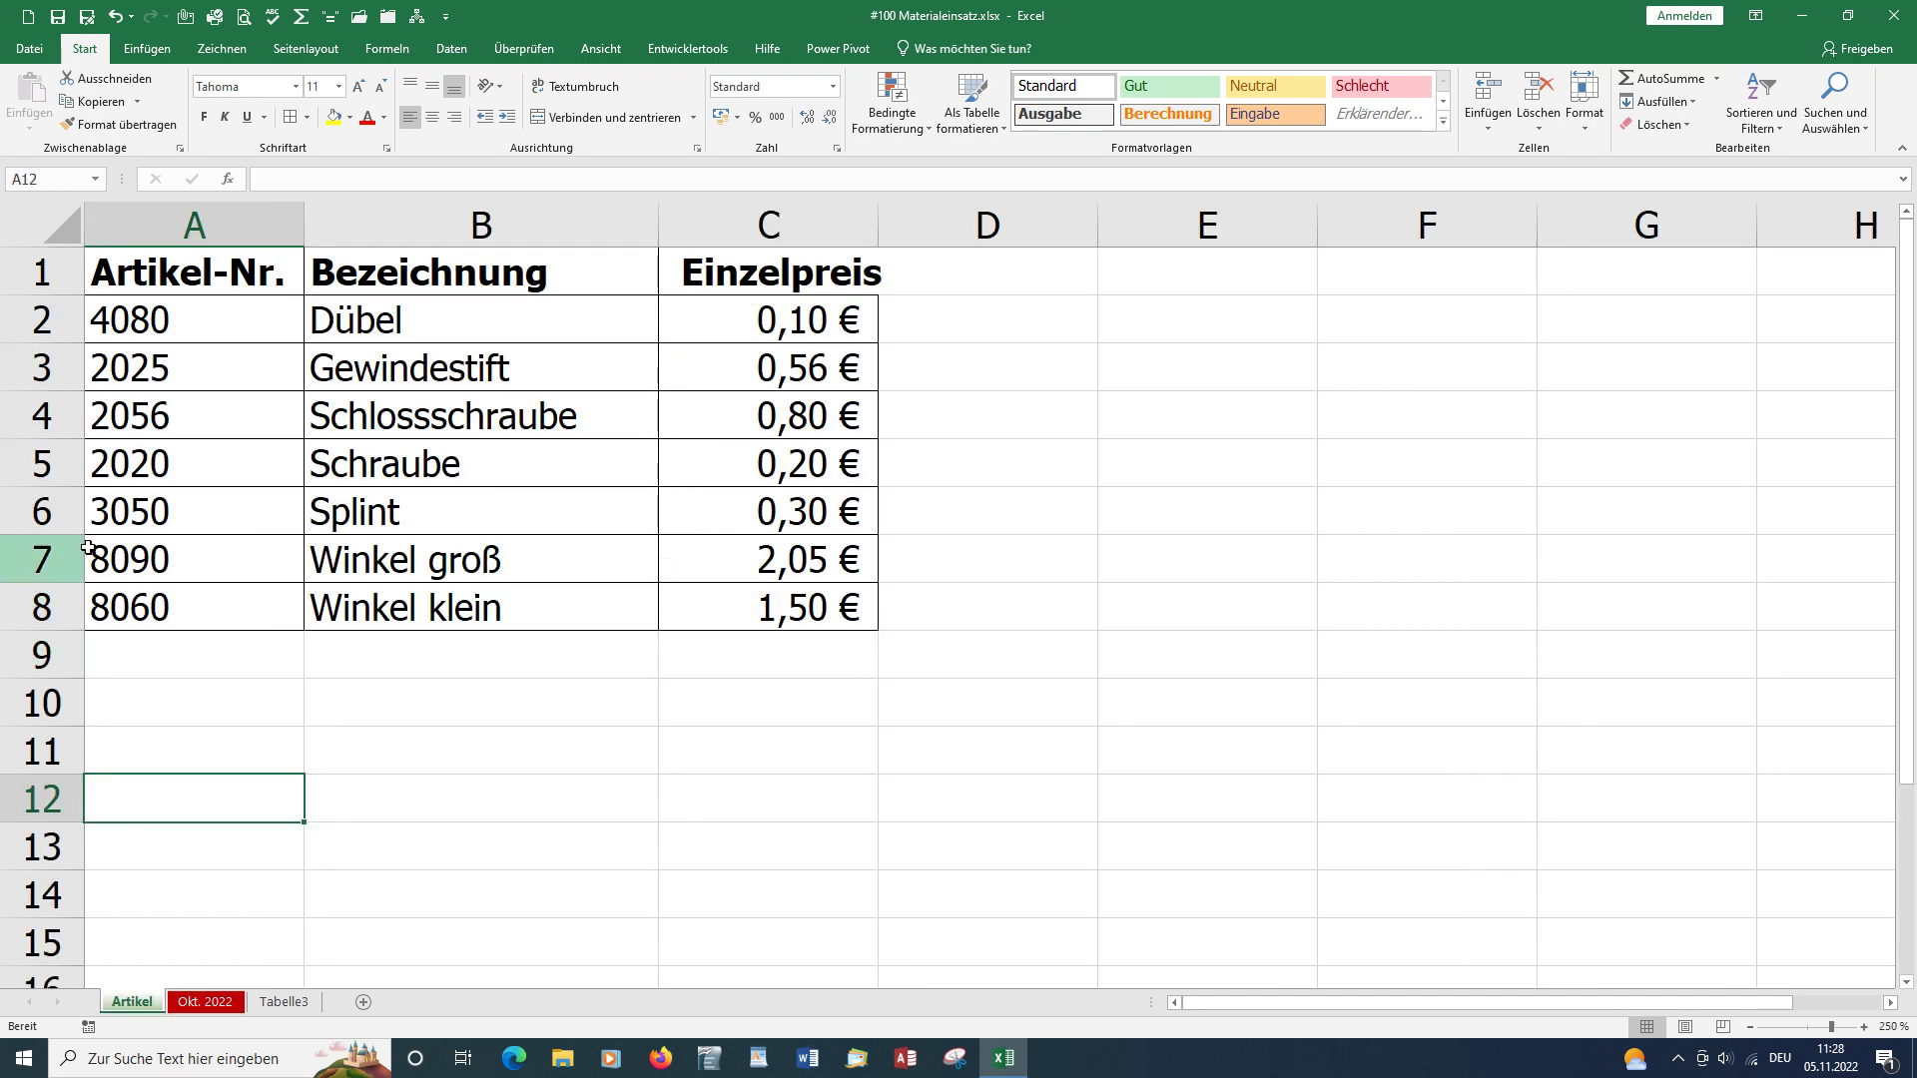
click(207, 1003)
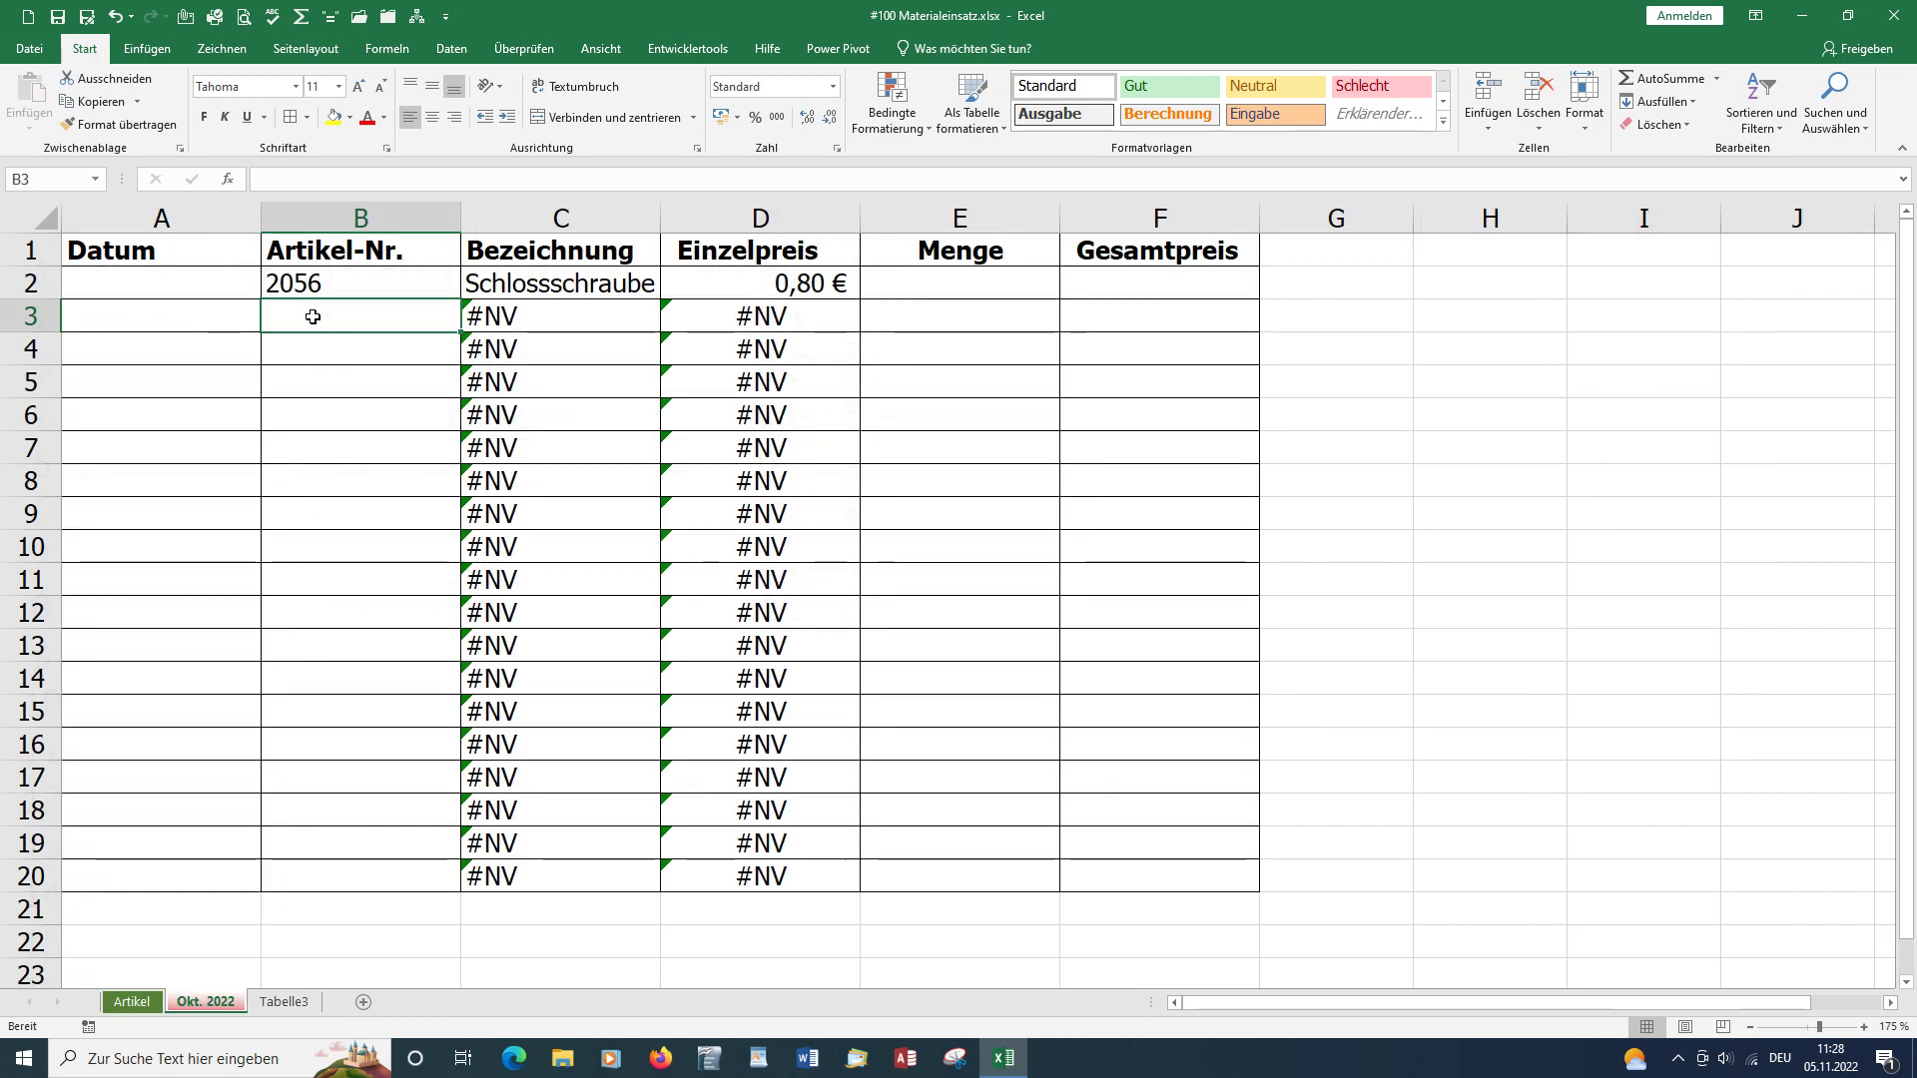
text(3058)
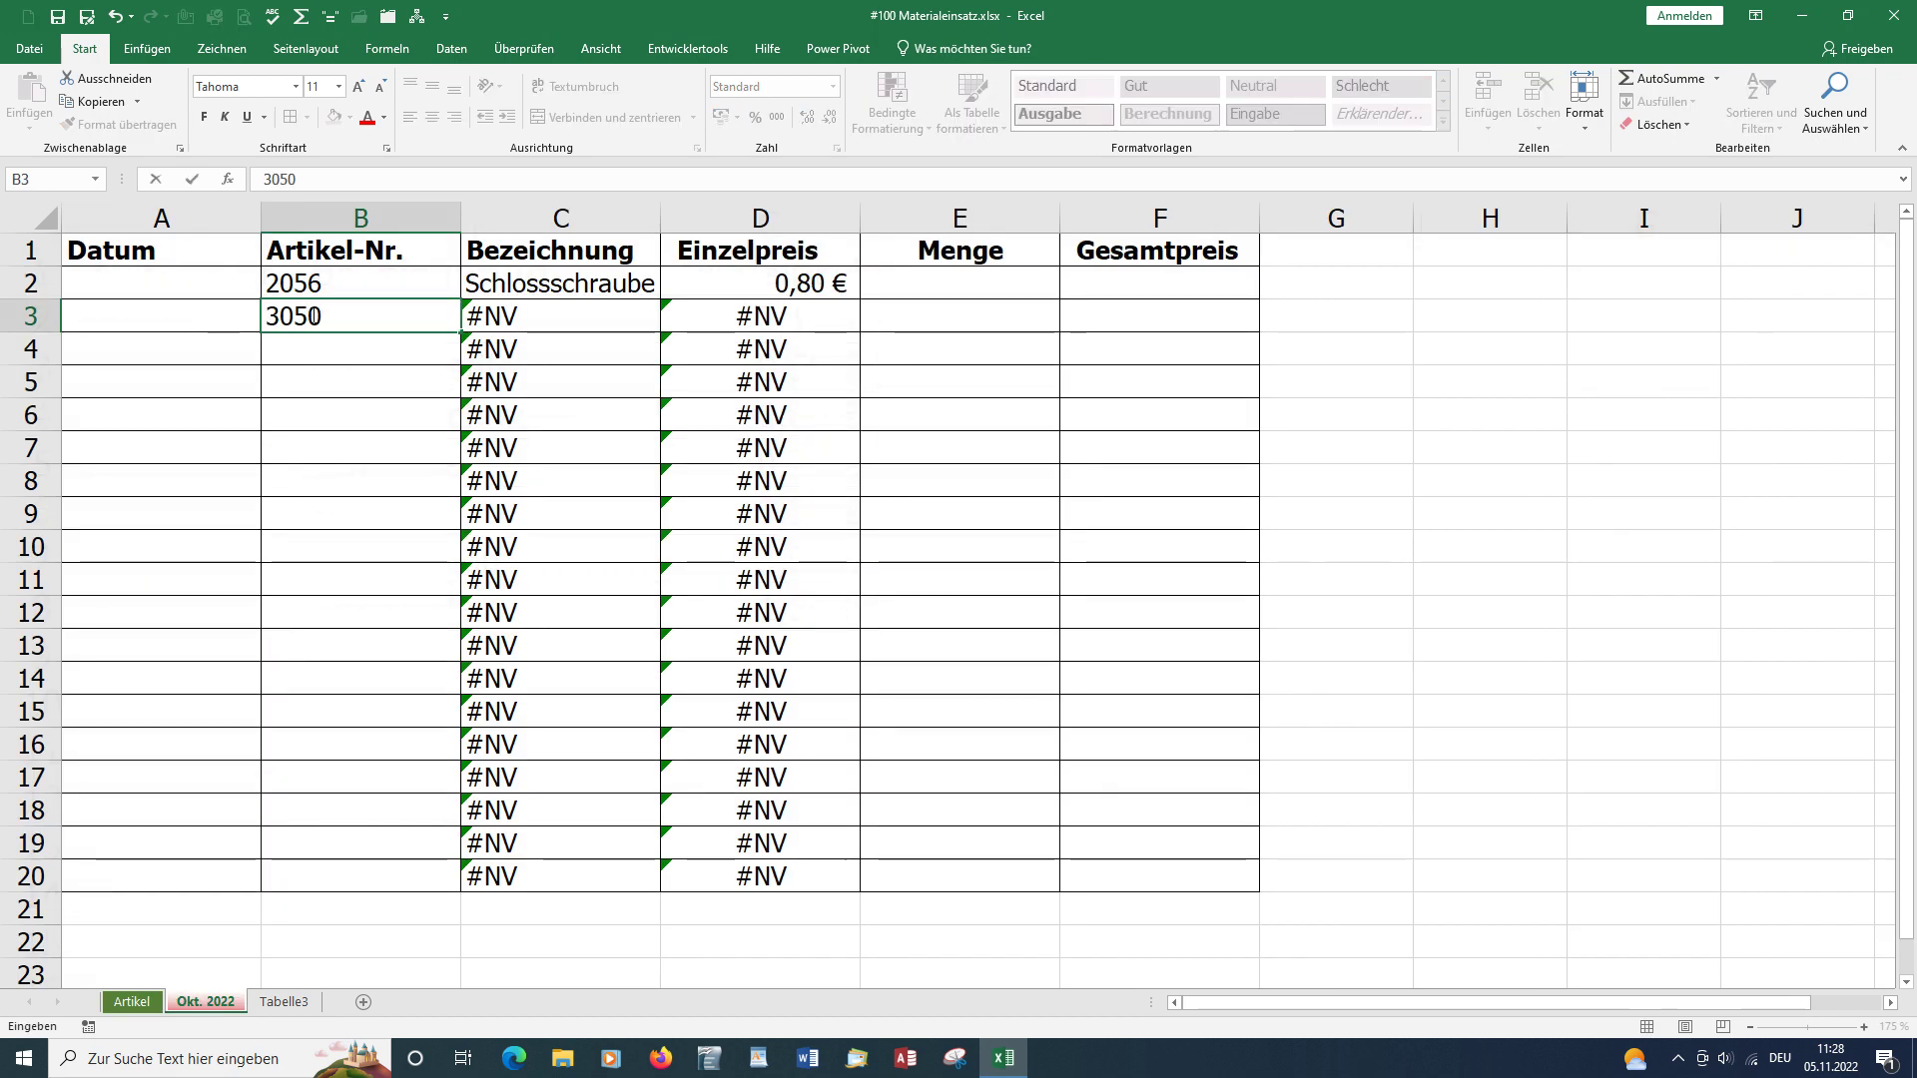
key(Return)
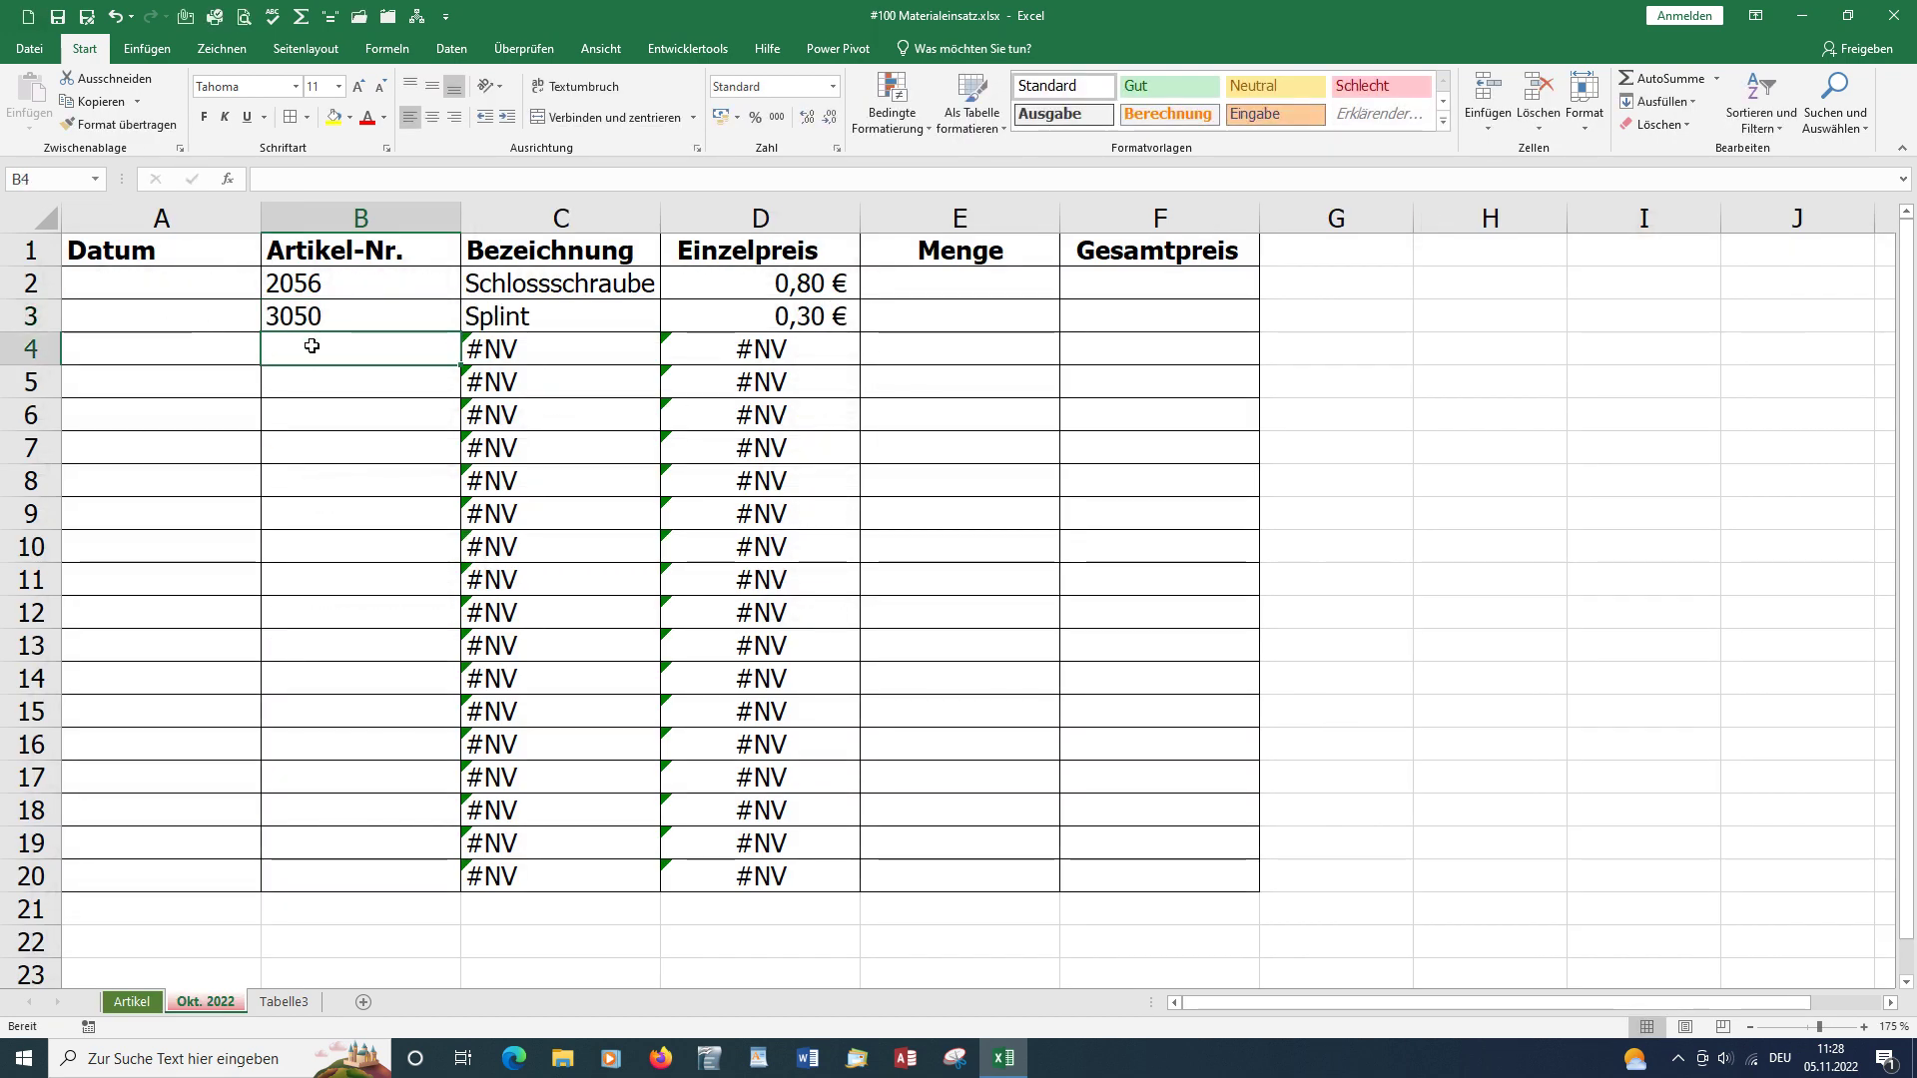
Enter 3051 in B4, then delete it as a non-existent article
text(30)
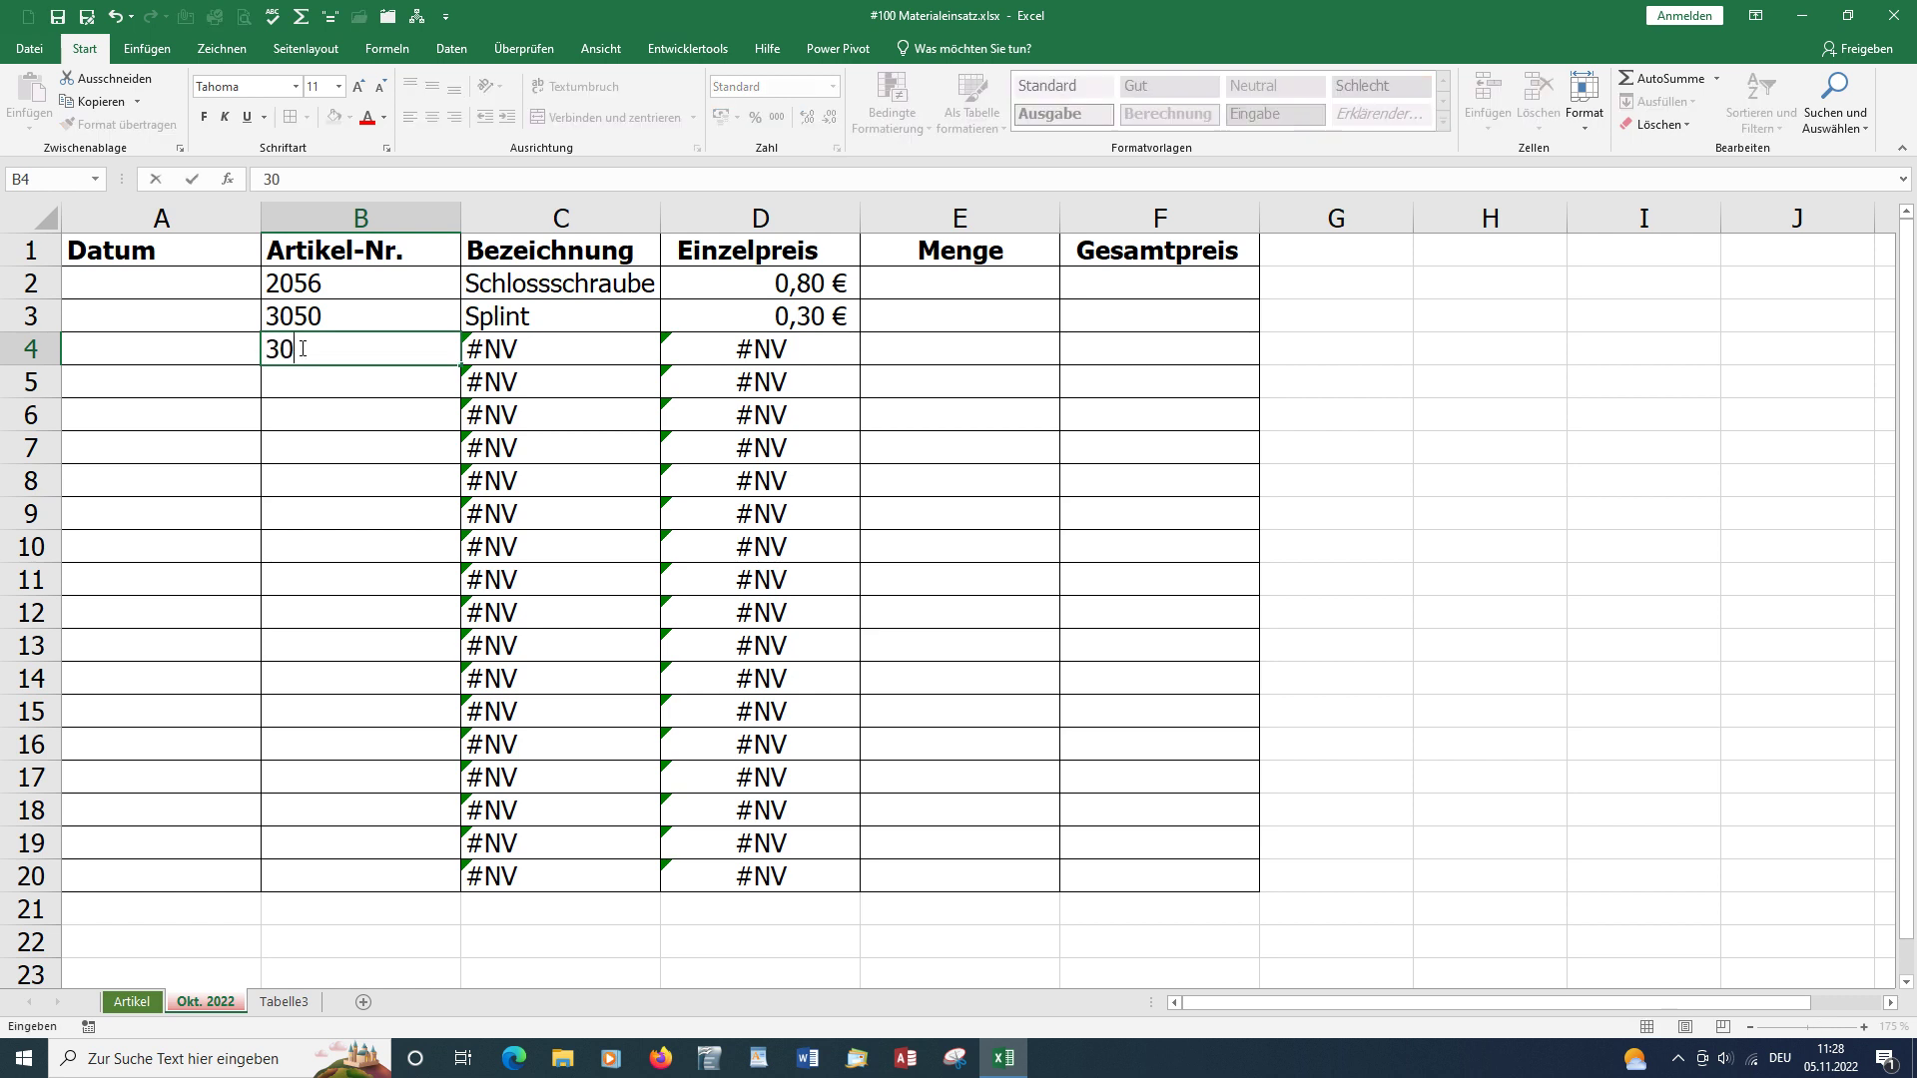
text(51)
key(Return)
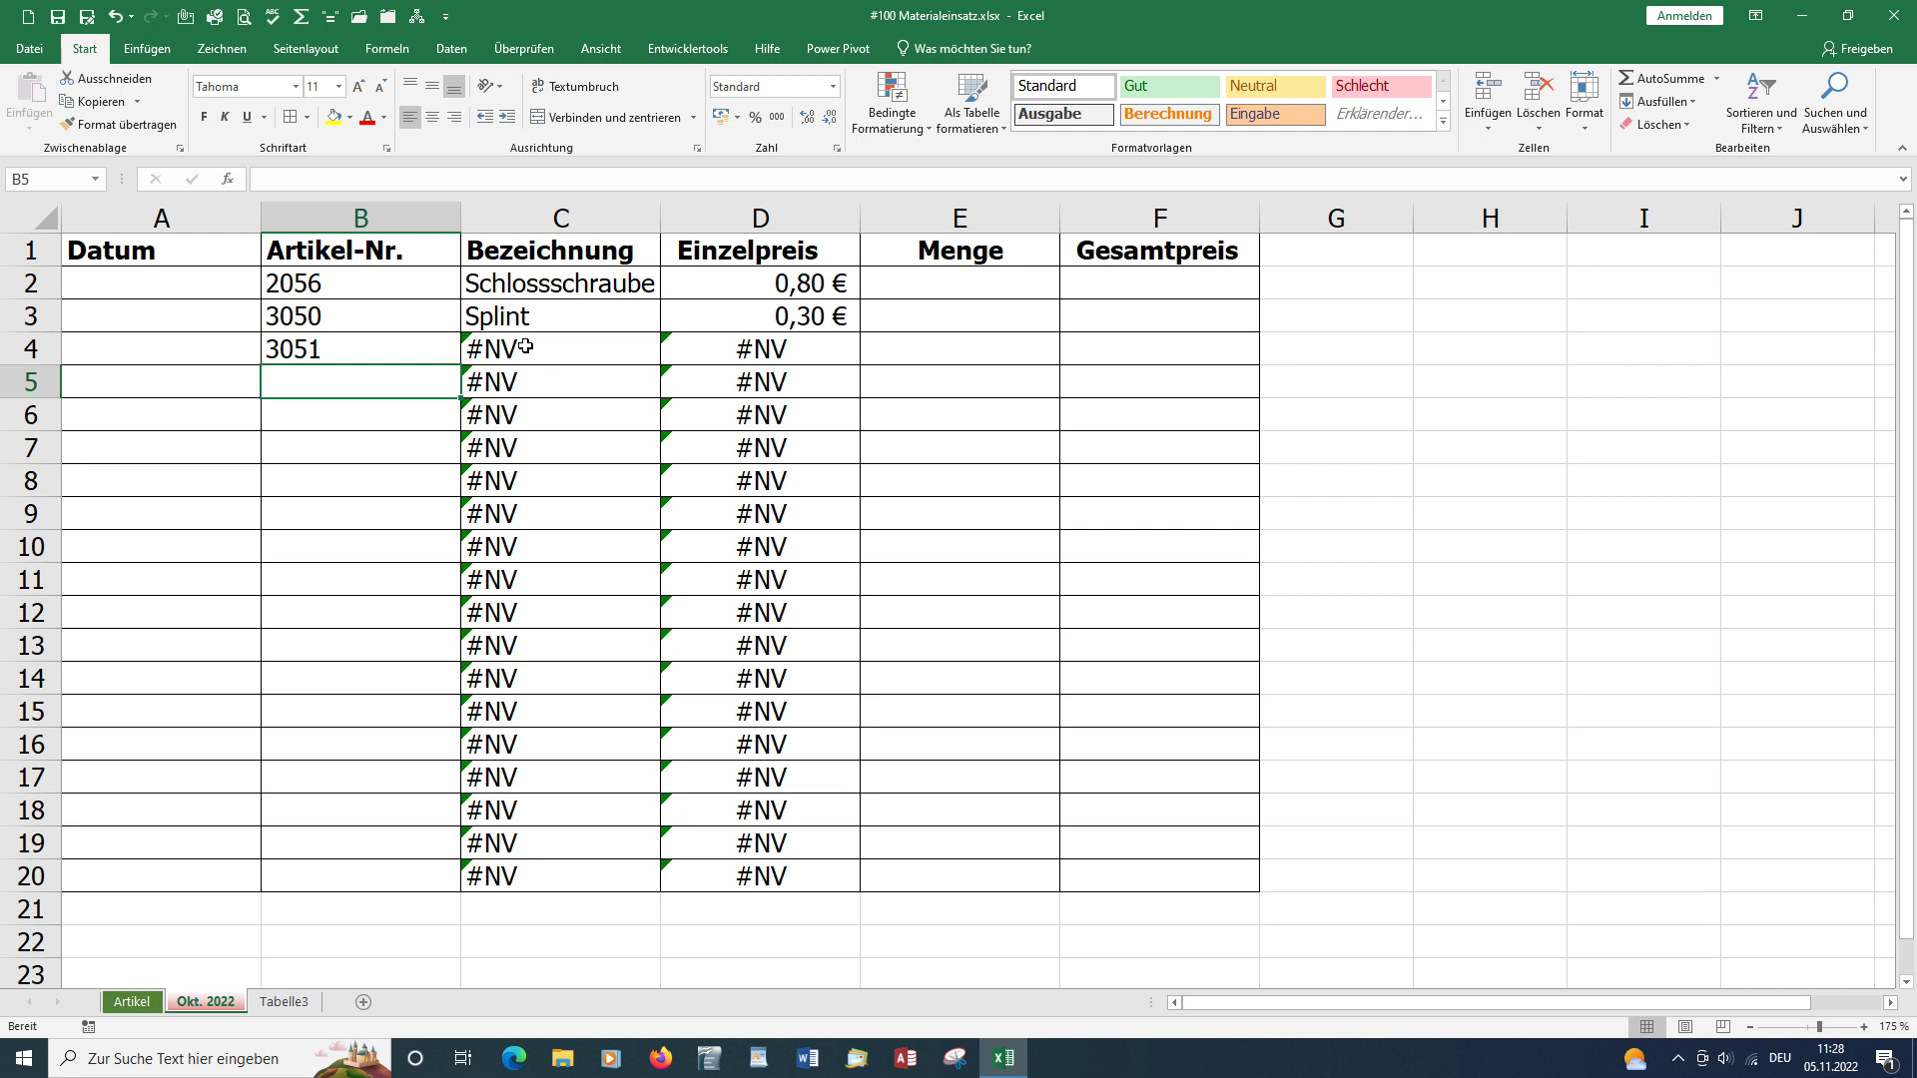
click(345, 351)
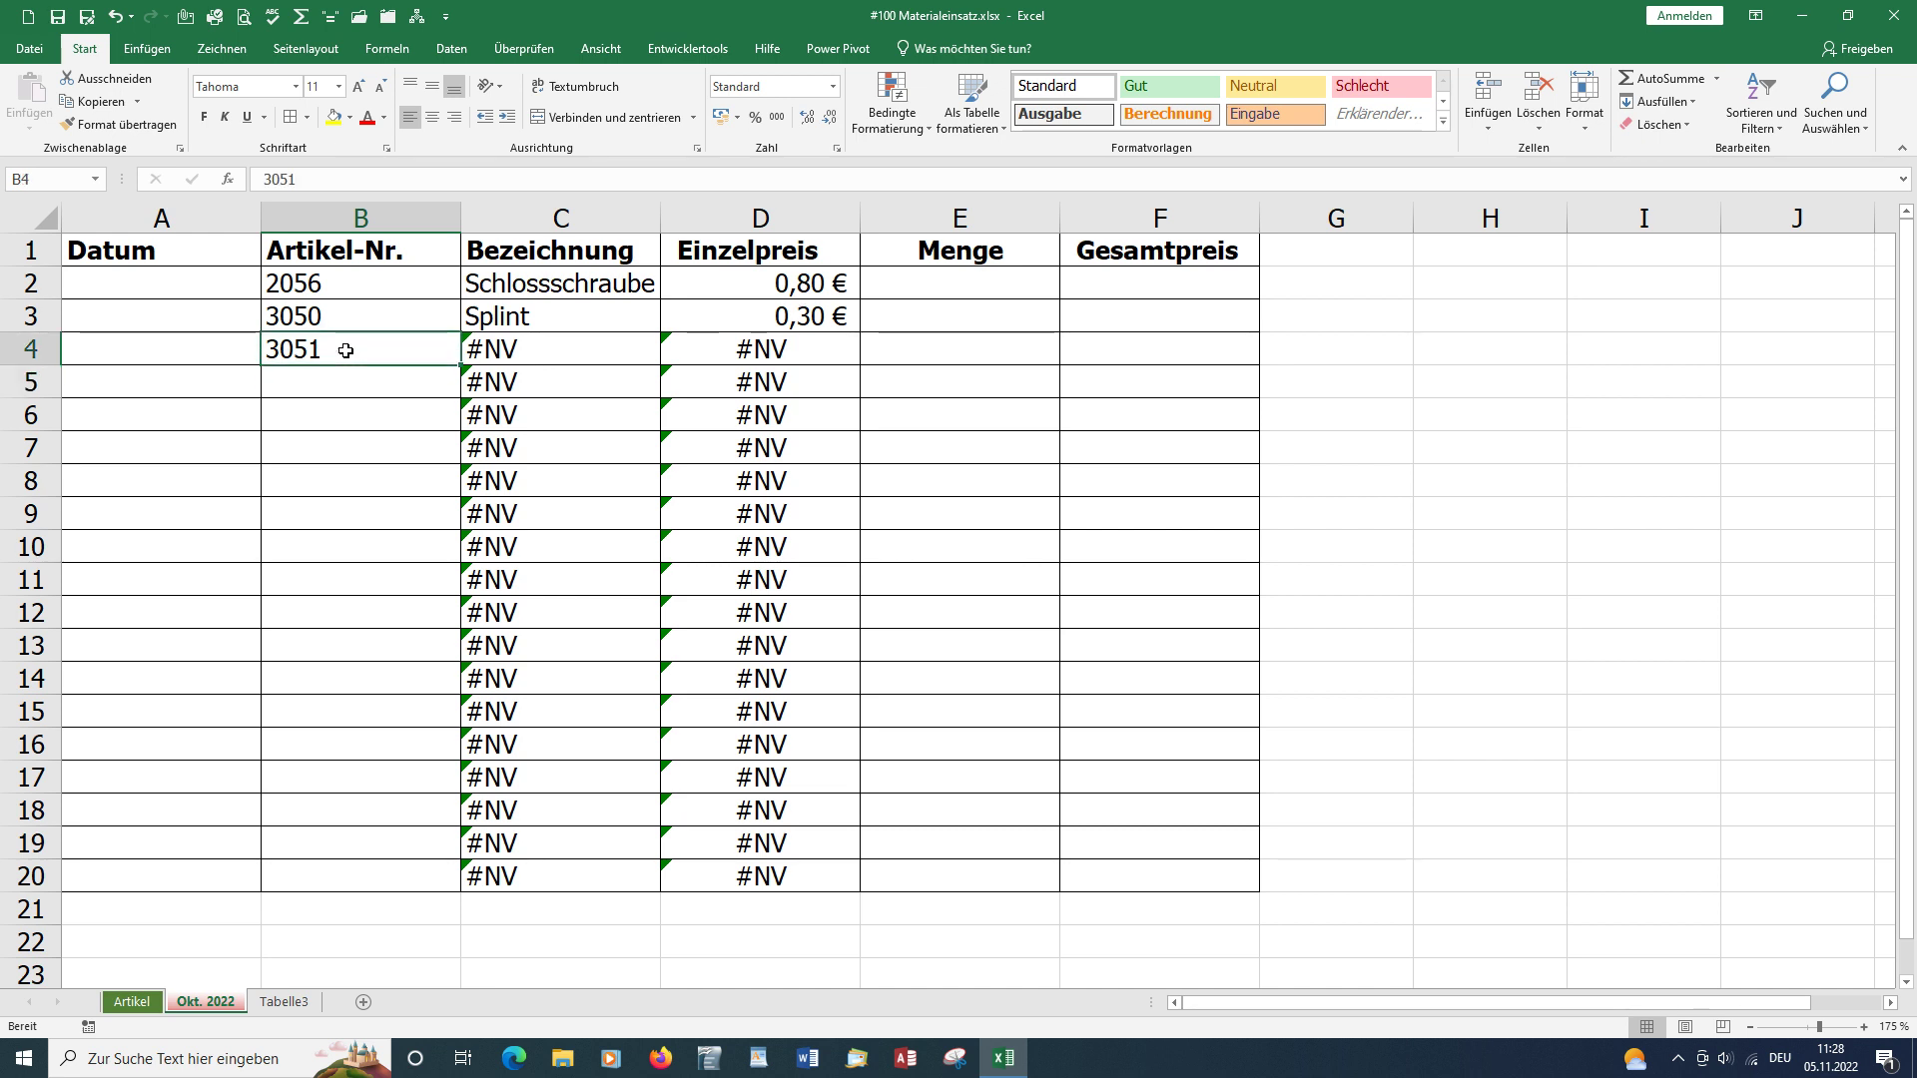
key(Delete)
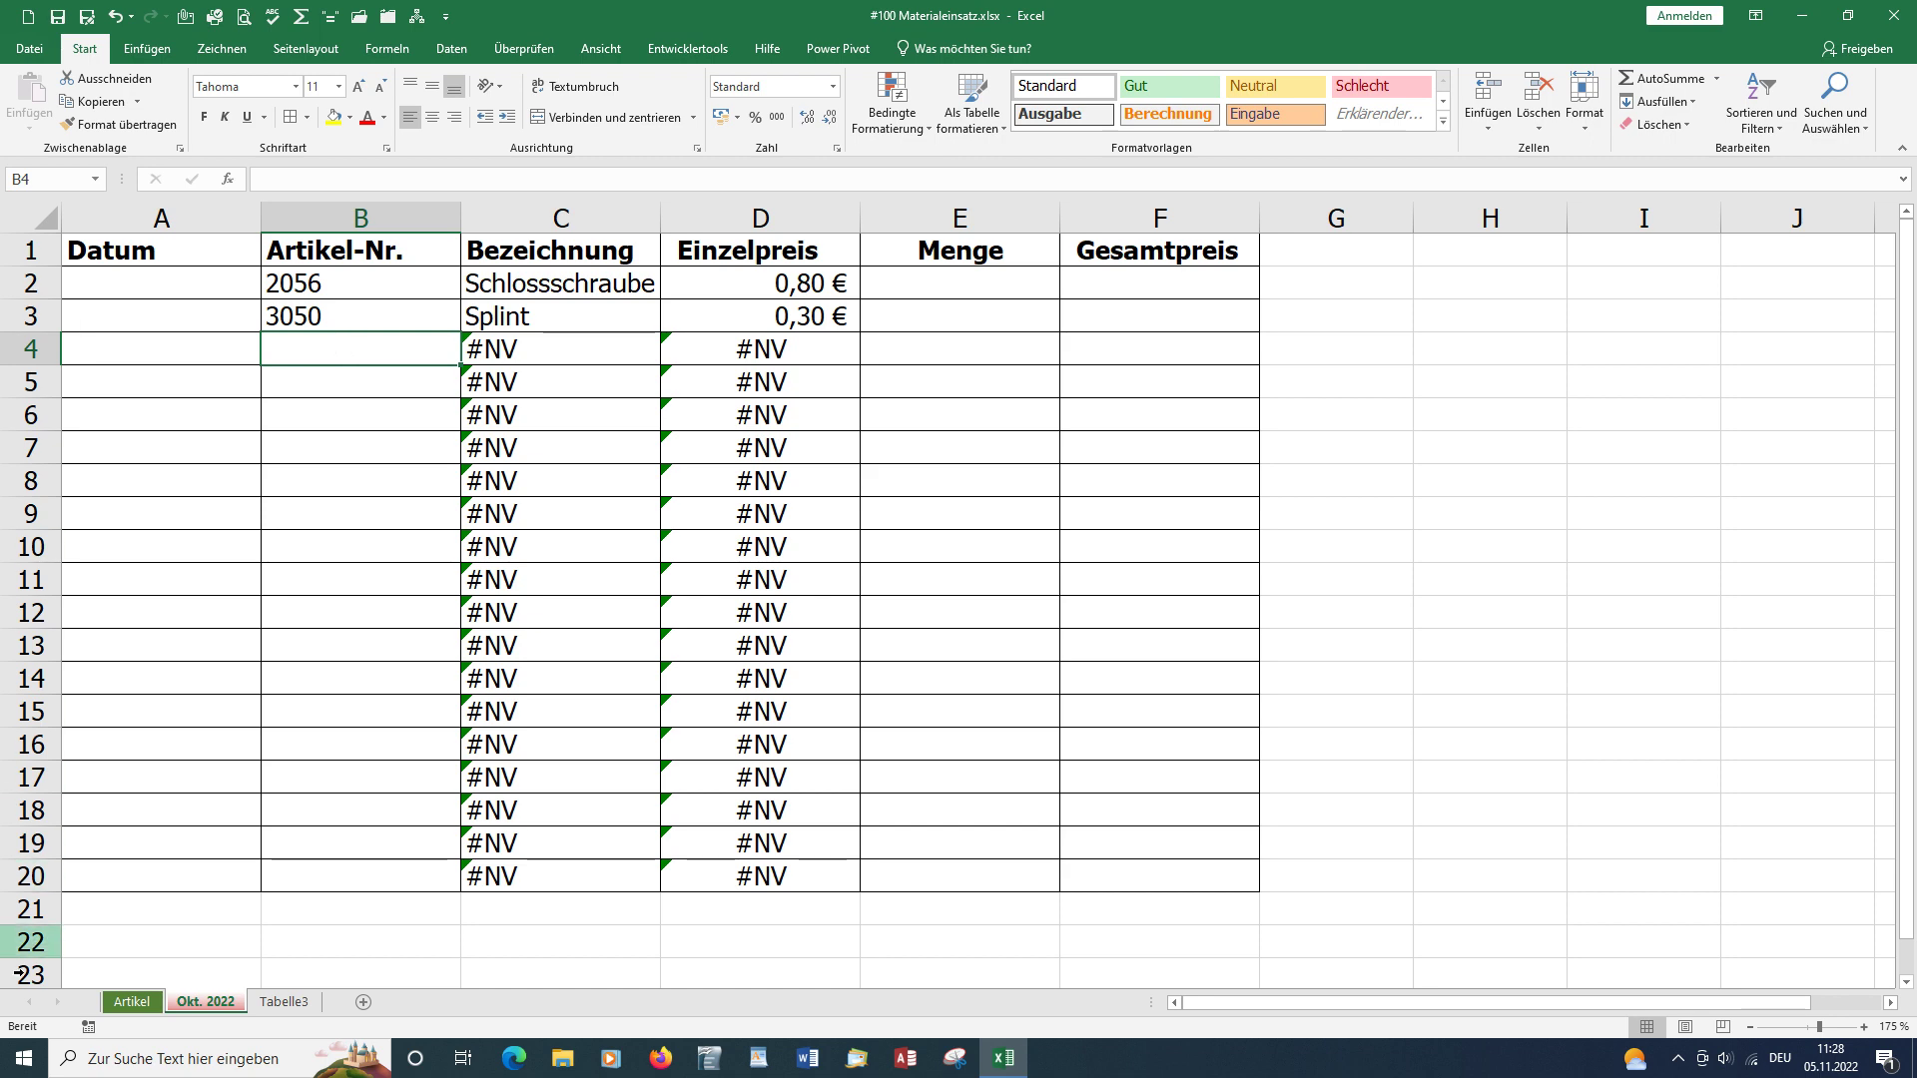
Check the Artikel list and enter article number 2020 in B4
click(126, 1007)
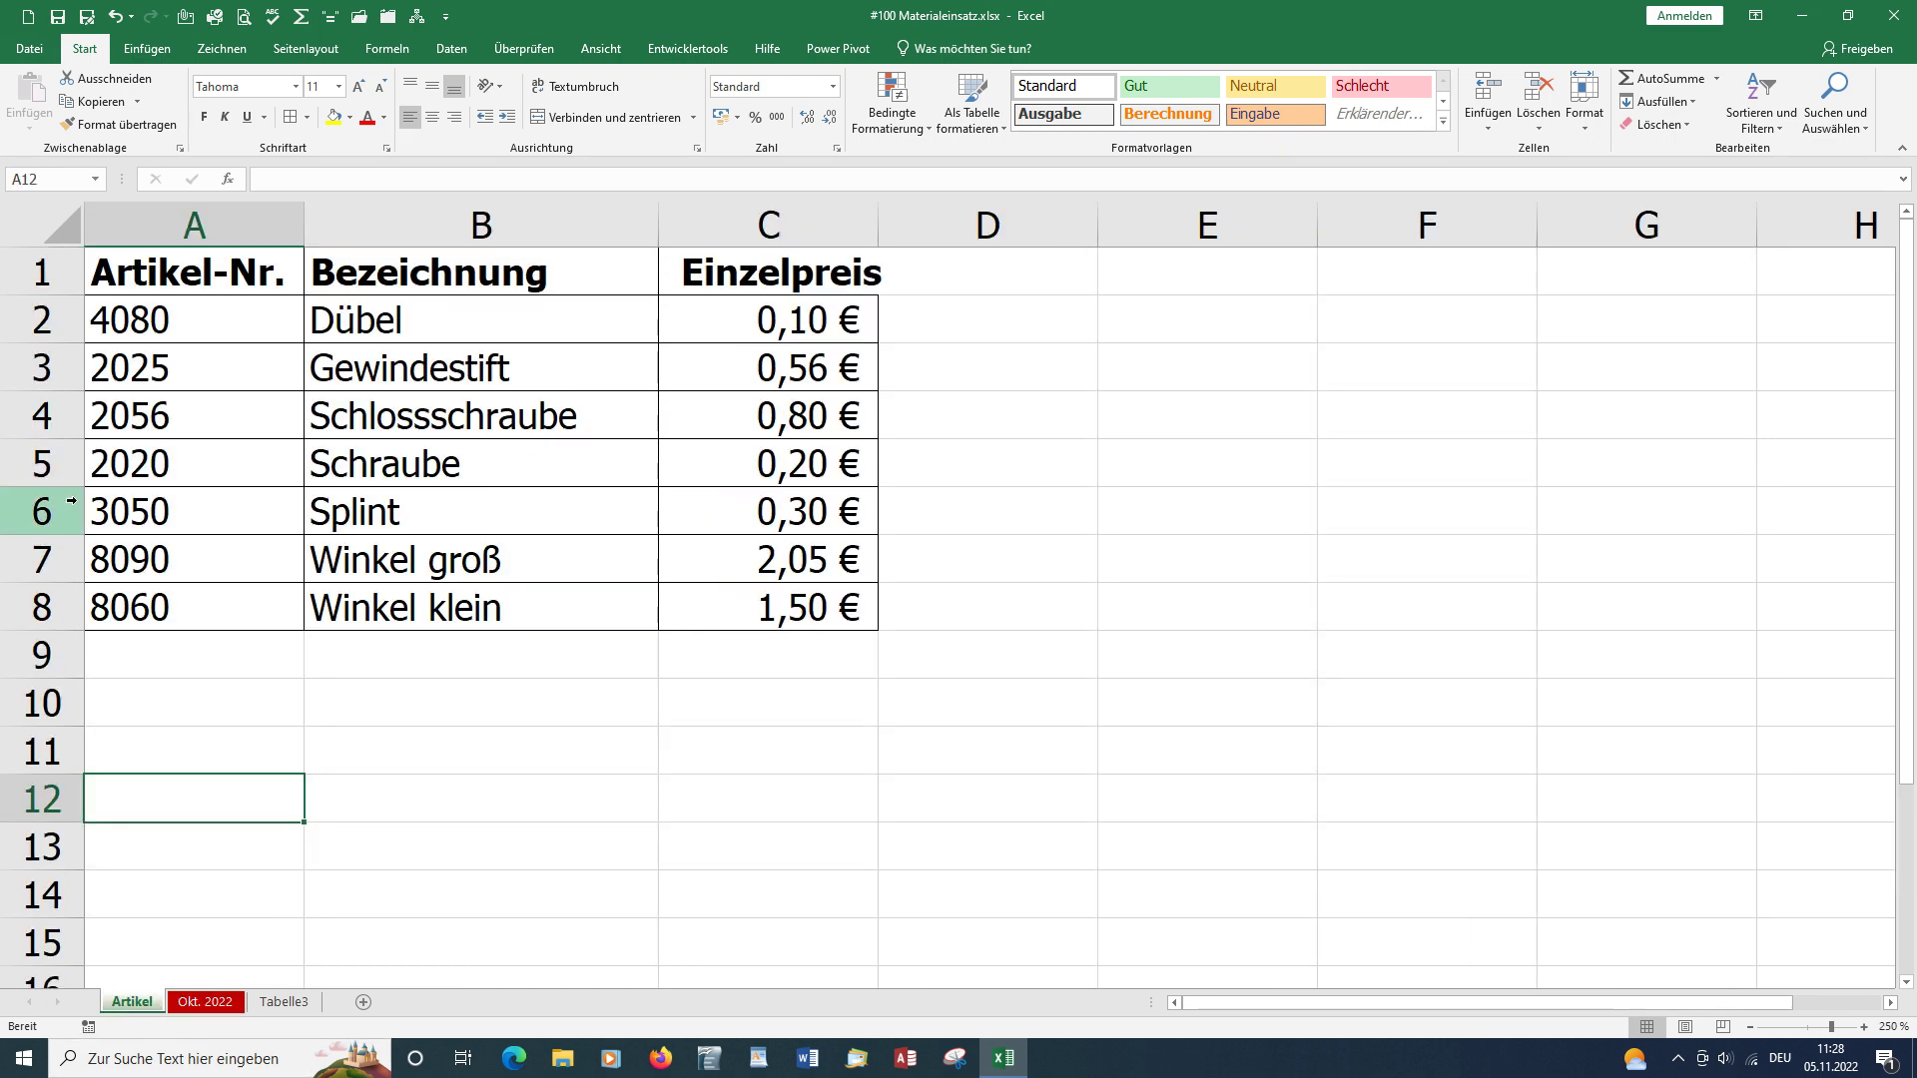
click(207, 1004)
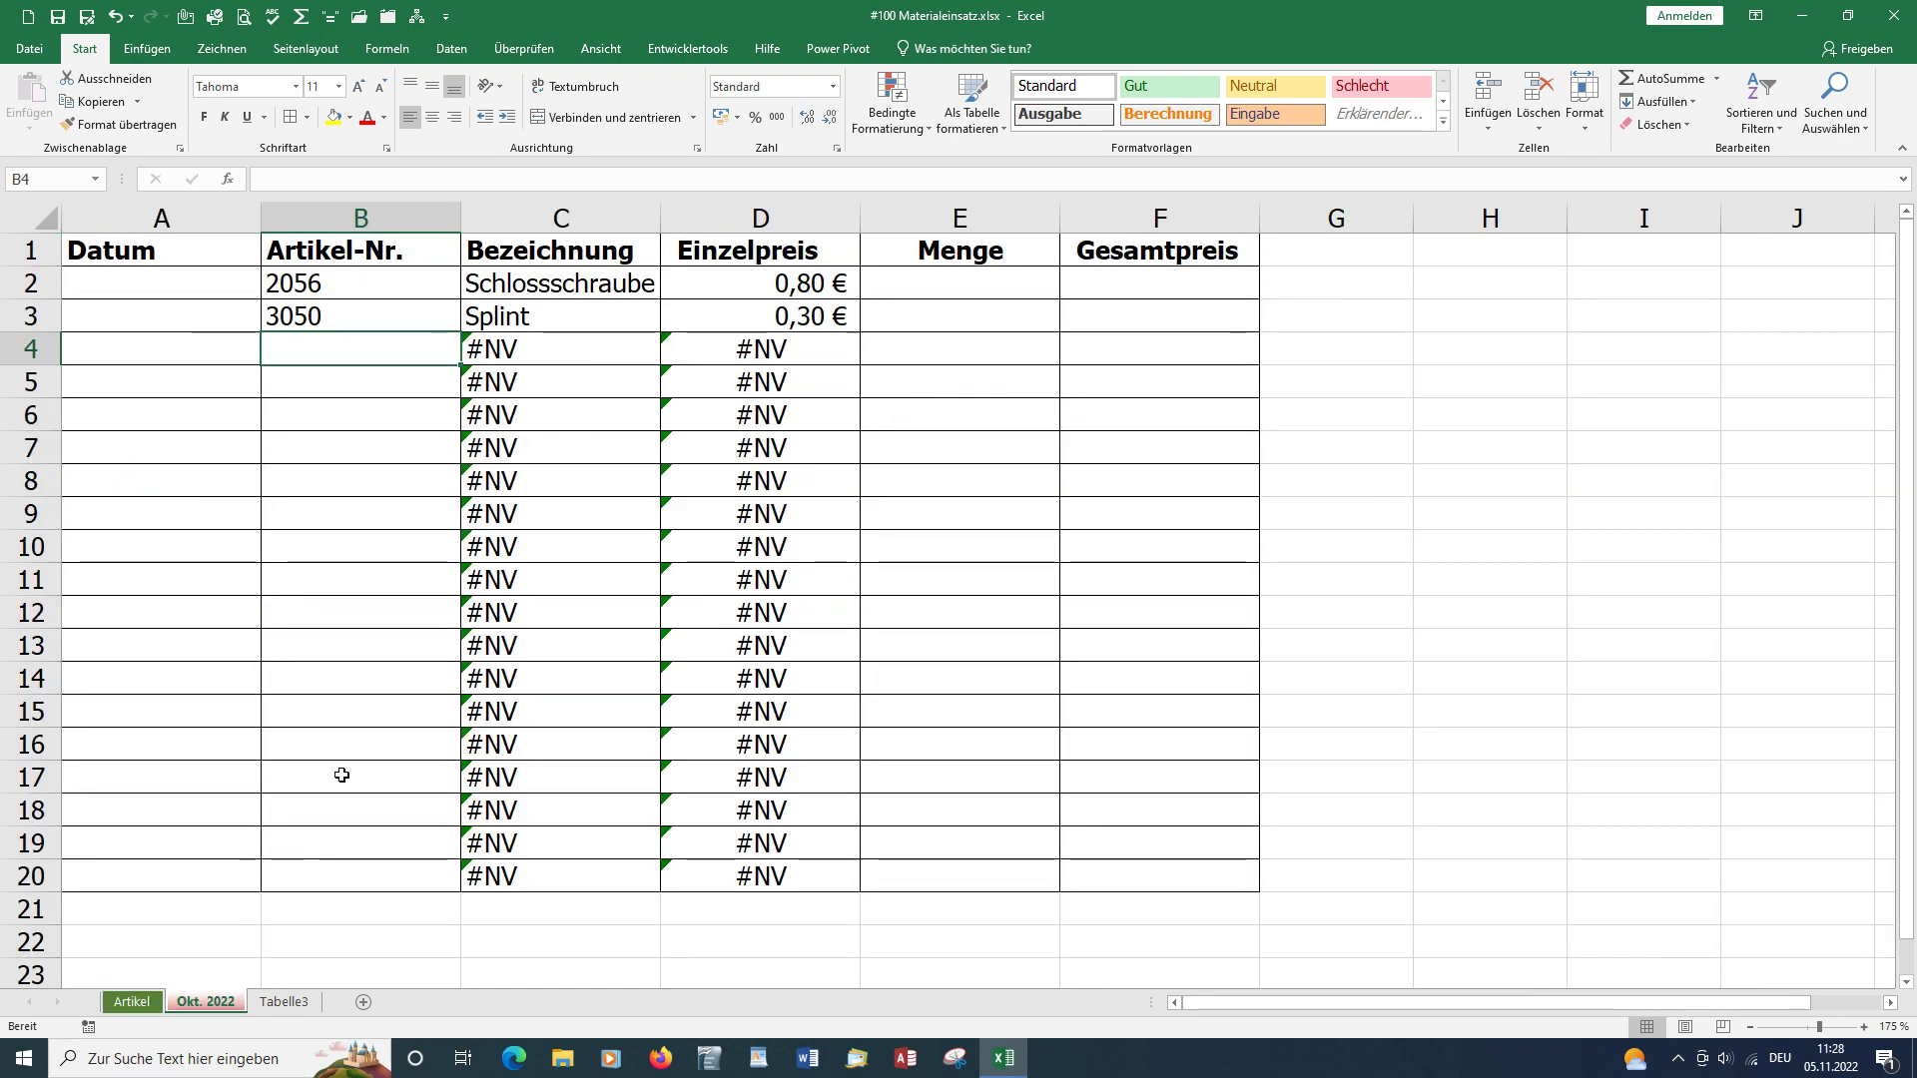
text(2)
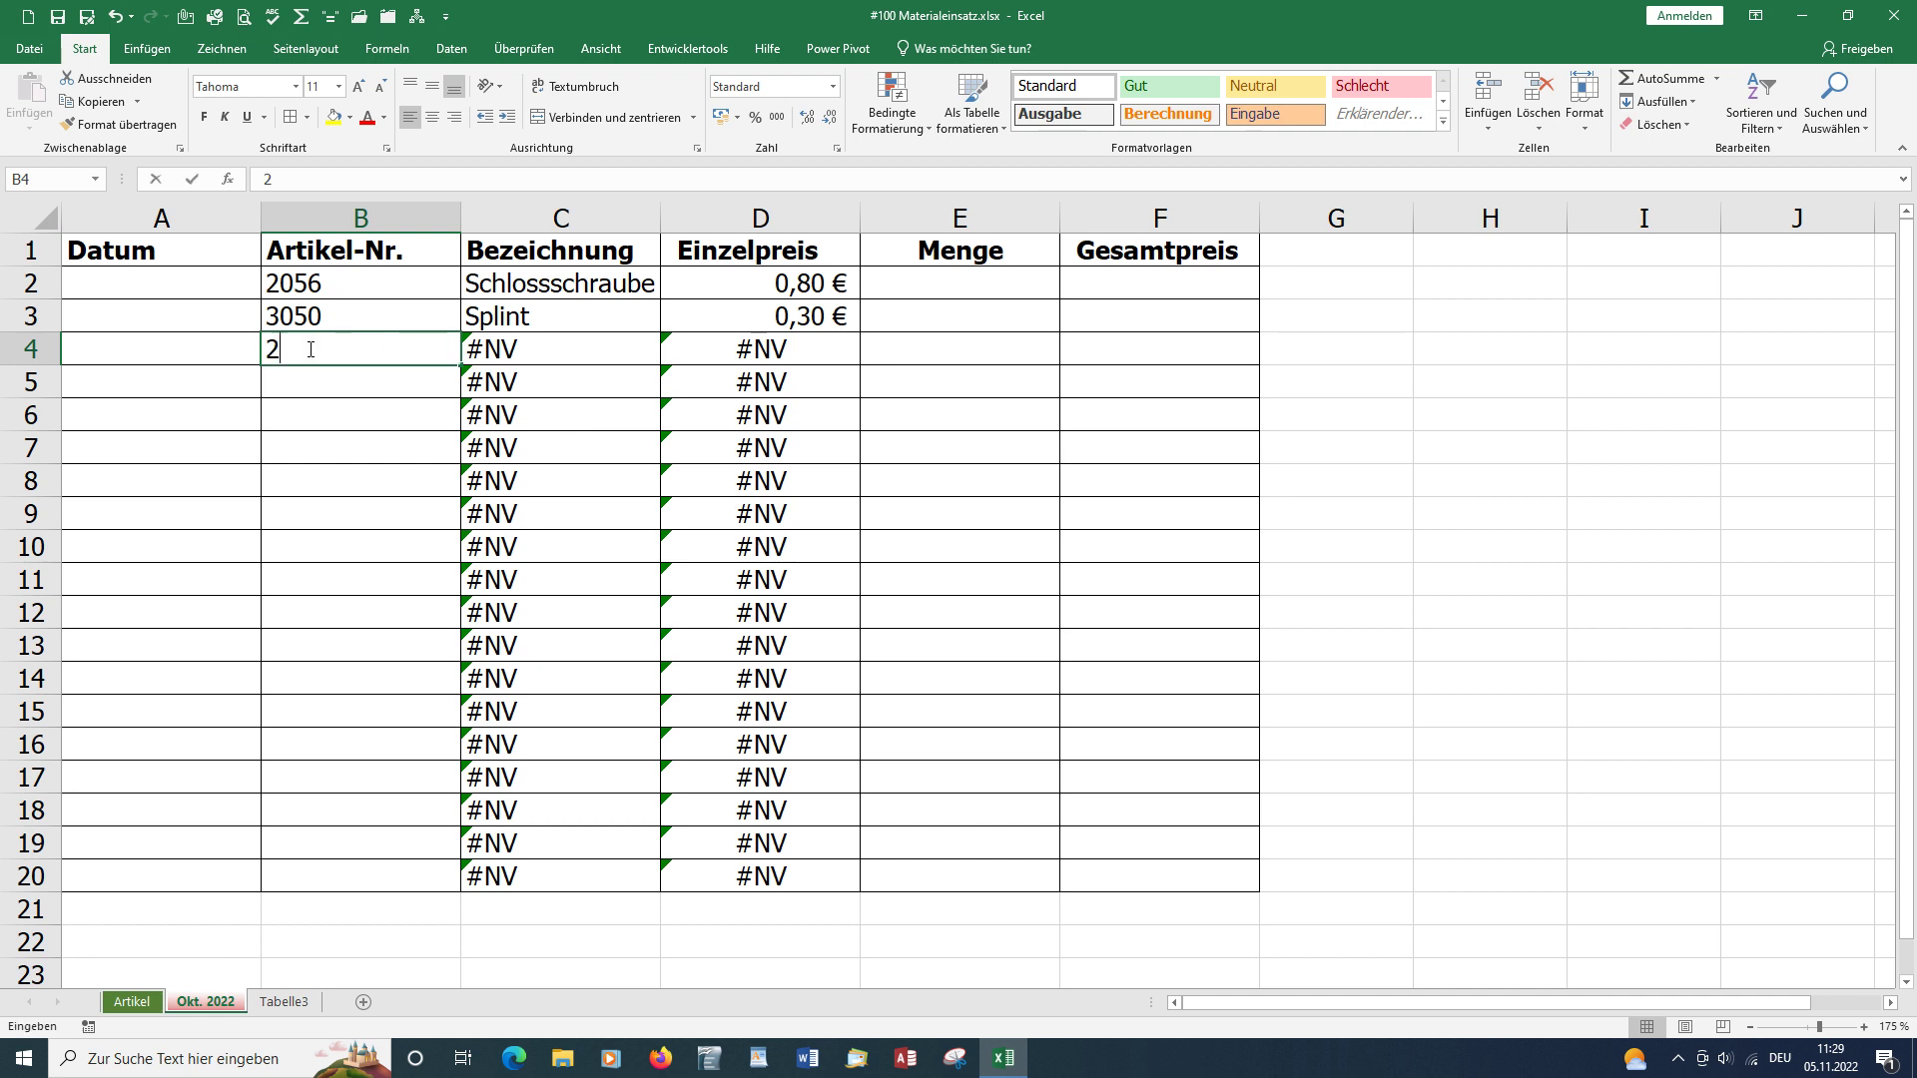
text(020)
key(Return)
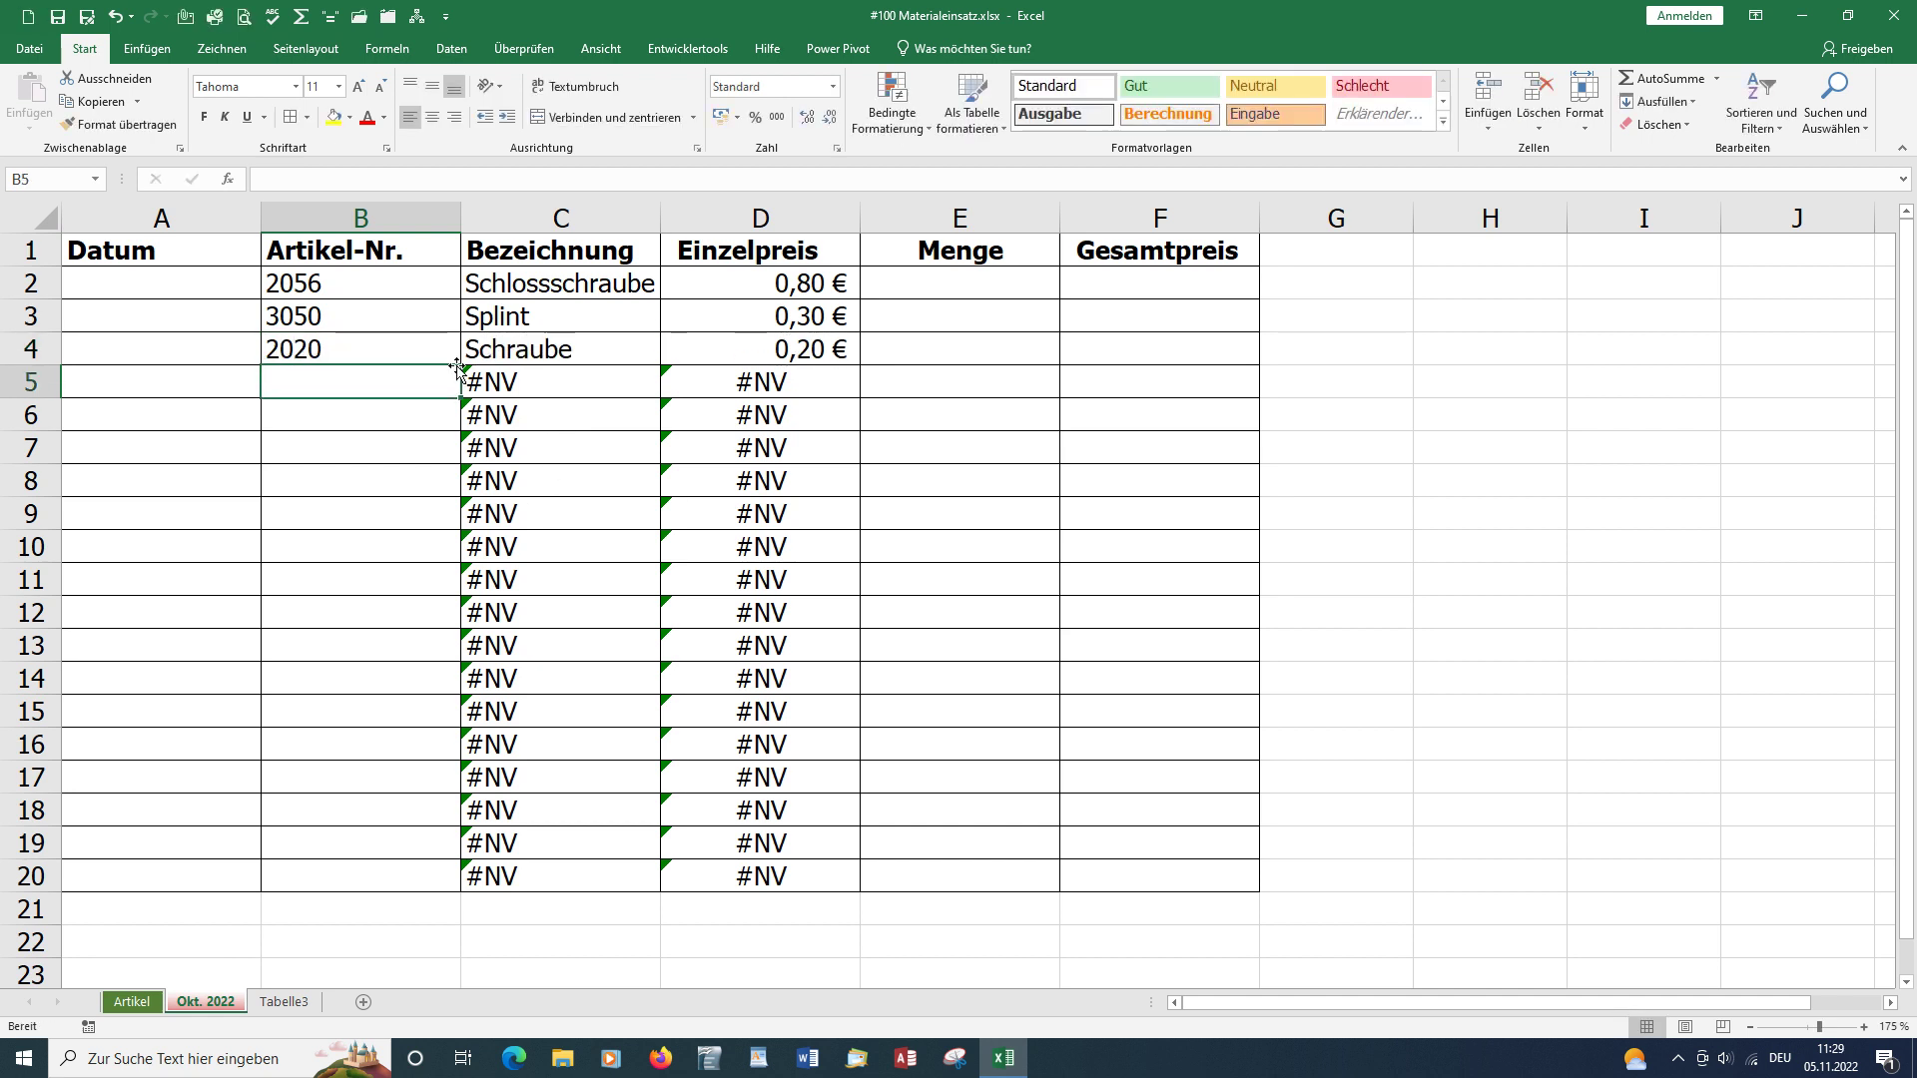